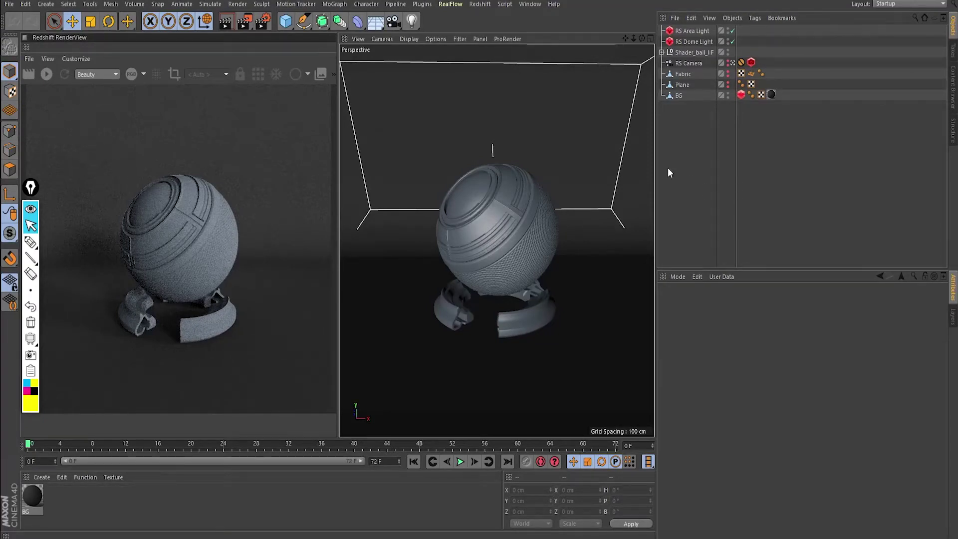
- Add a new RS Material using the Material Manager's Create > Redshift > Materials menu
left_click(483, 4)
mouse_move(491, 53)
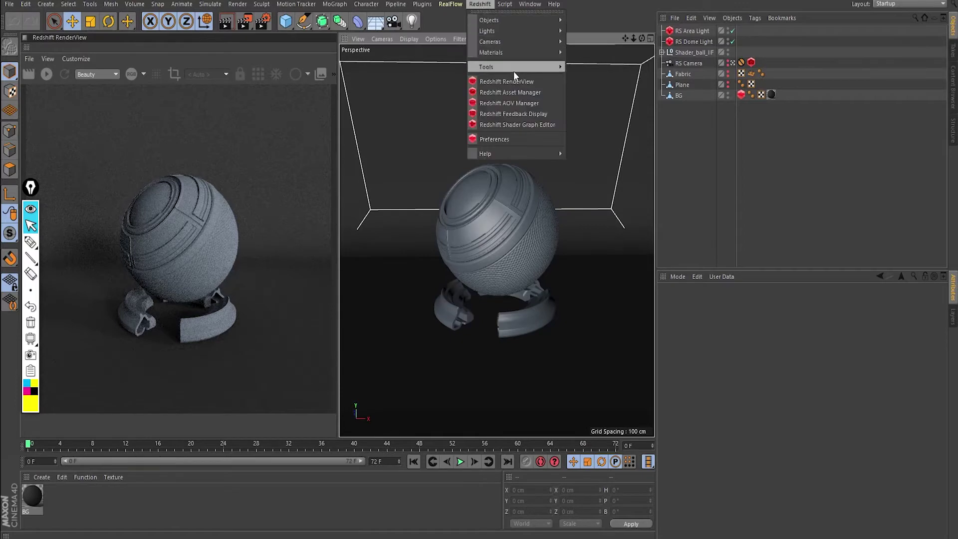
mouse_move(579, 52)
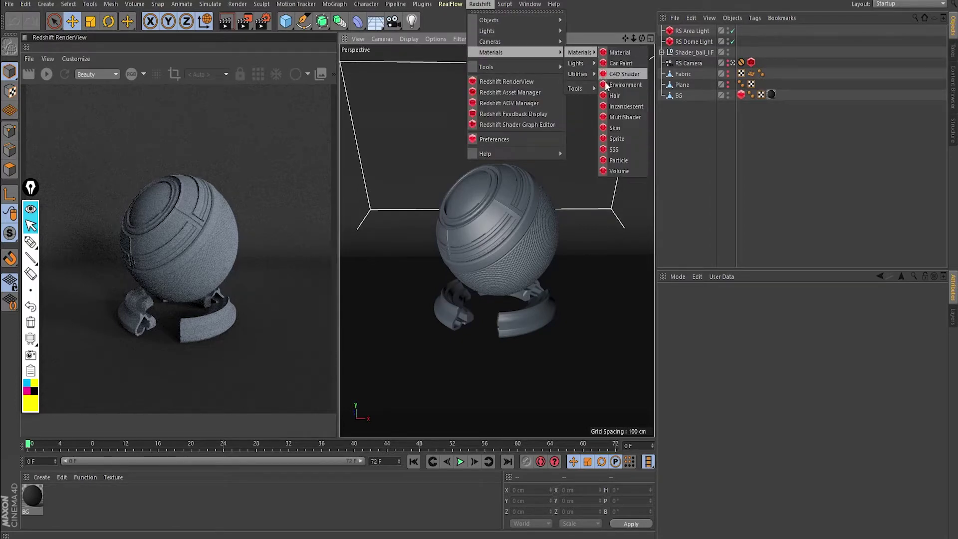
left_click(40, 477)
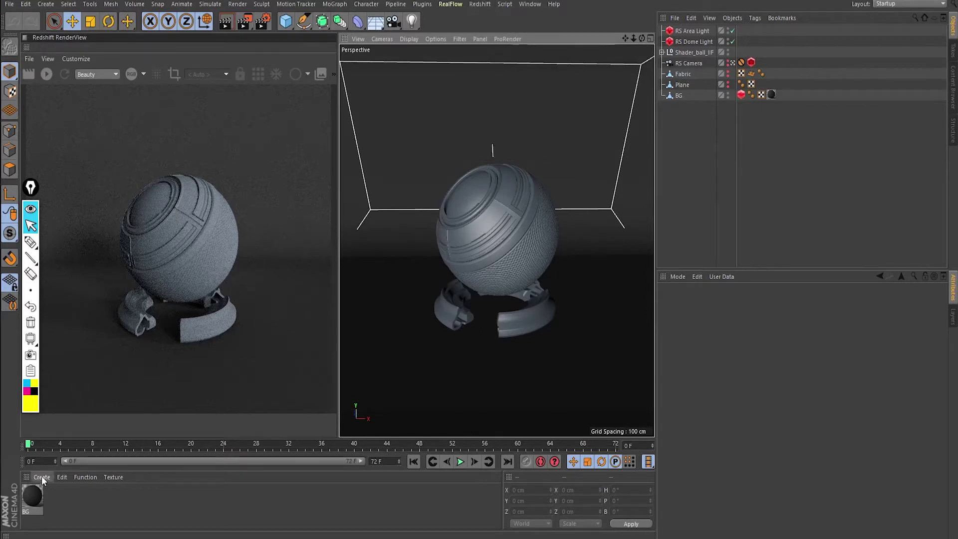
left_click(41, 477)
mouse_move(163, 363)
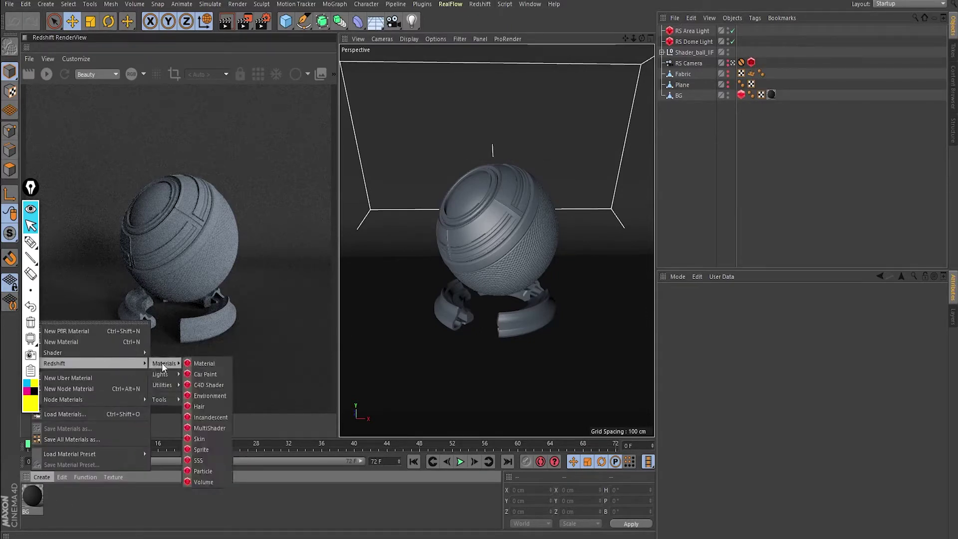
left_click(202, 363)
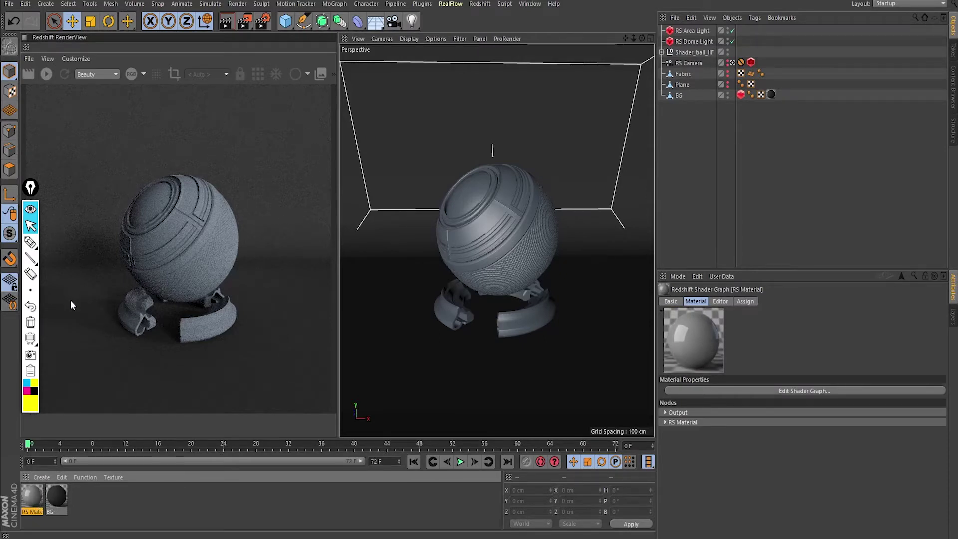
left_click_drag(34, 509, 45, 480)
- Apply the RS Material to Shader_ball, start the live render, and open the enlarged material settings
mouse_move(32, 501)
left_mouse_down()
mouse_move(364, 243)
mouse_move(504, 156)
left_mouse_up()
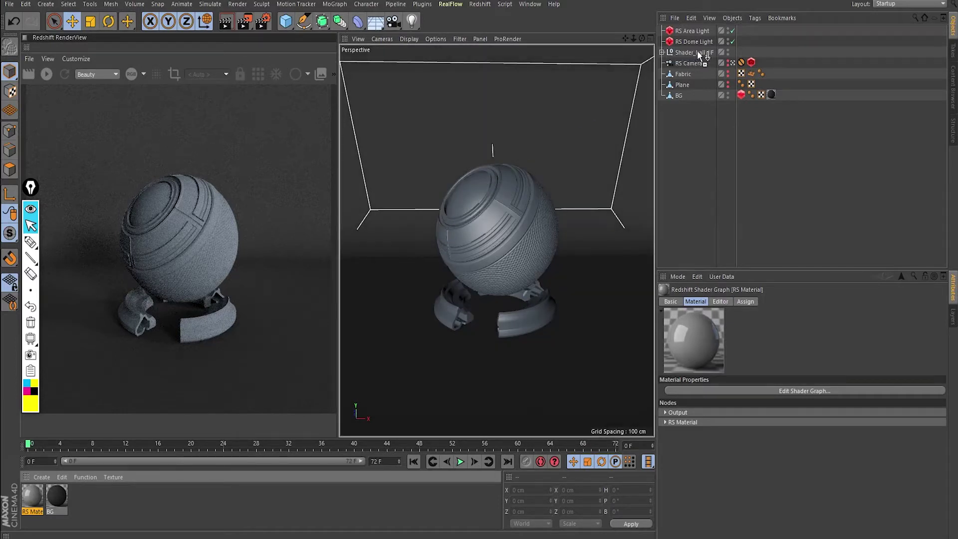
left_click_drag(704, 51, 704, 51)
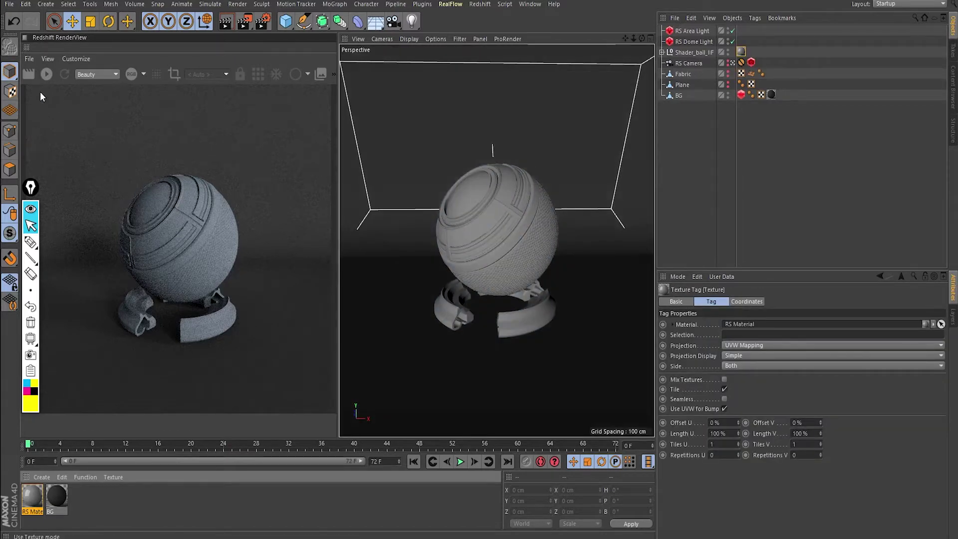
left_click(50, 77)
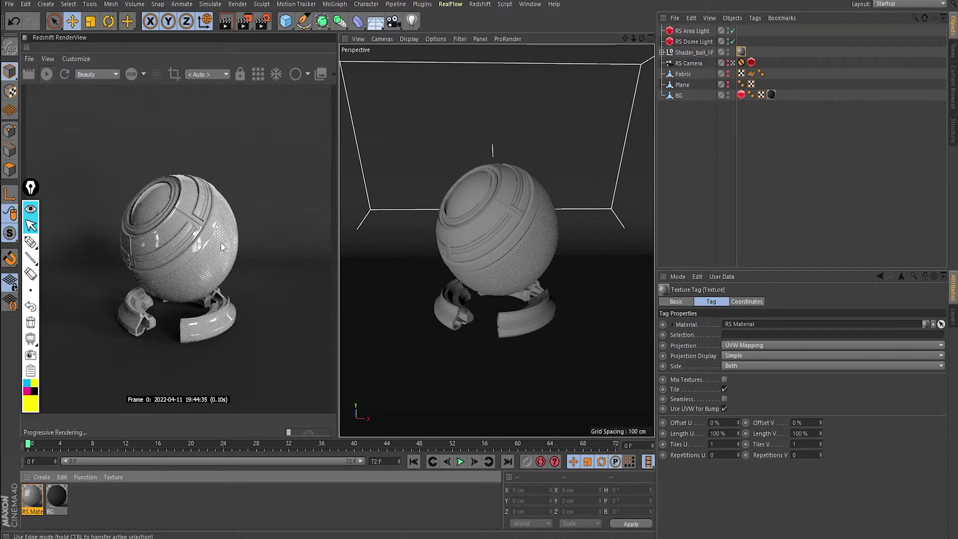
double_click(741, 52)
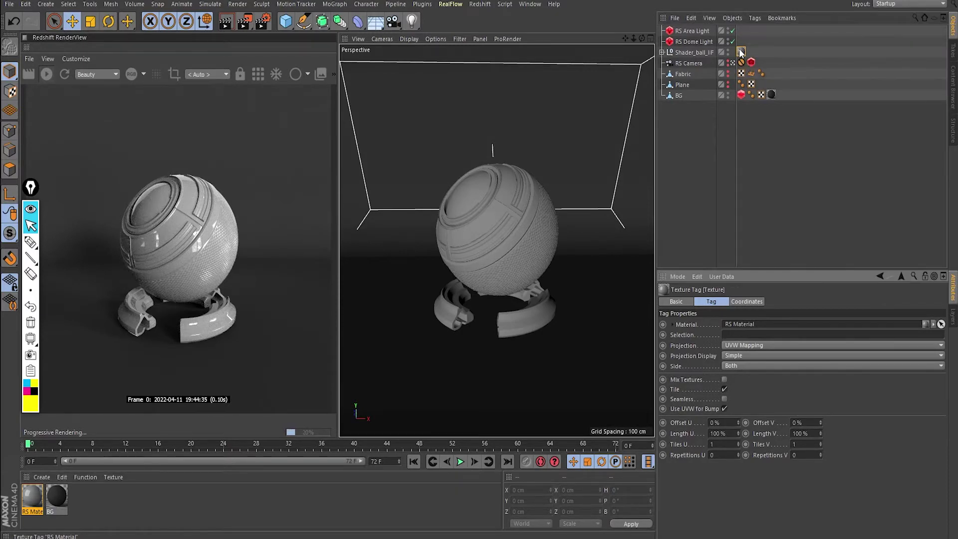
left_click_drag(773, 268, 745, 114)
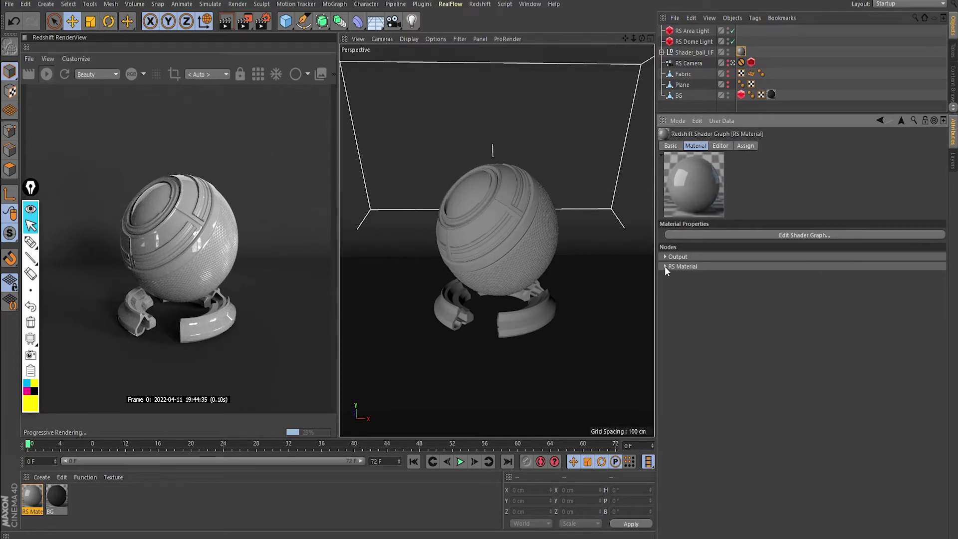
- Expand the RS Material node and scroll through its diffuse, reflection and refraction properties
left_click(665, 267)
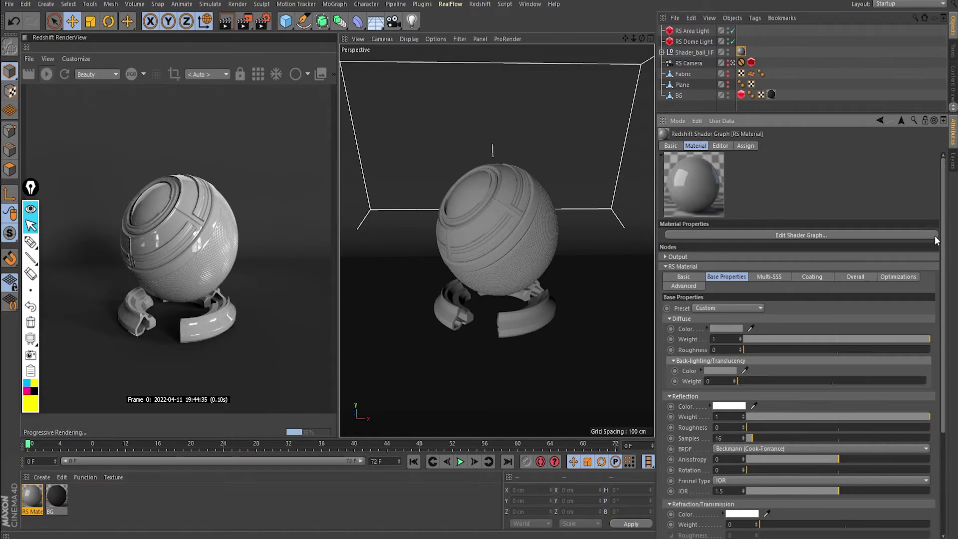
left_click_drag(945, 234, 945, 312)
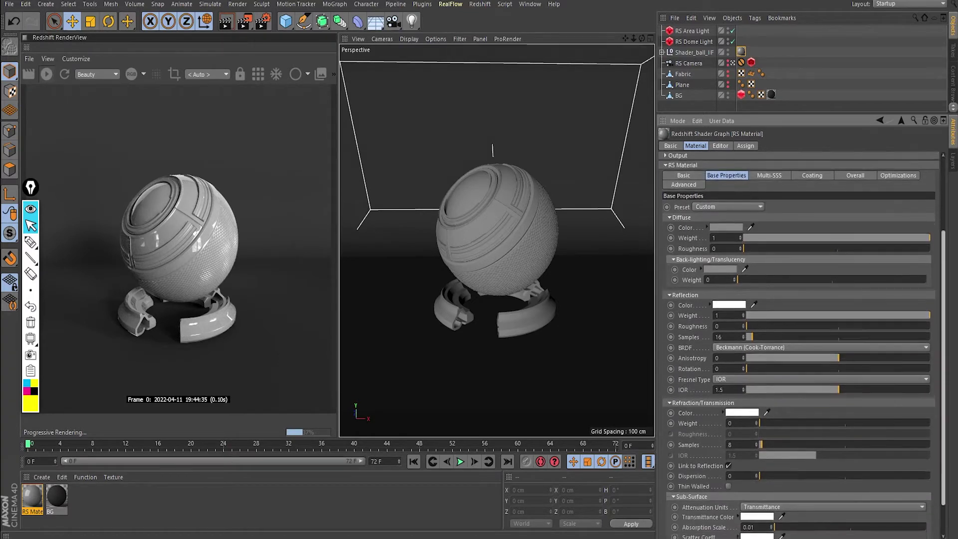
scroll(798, 344, "down", 1)
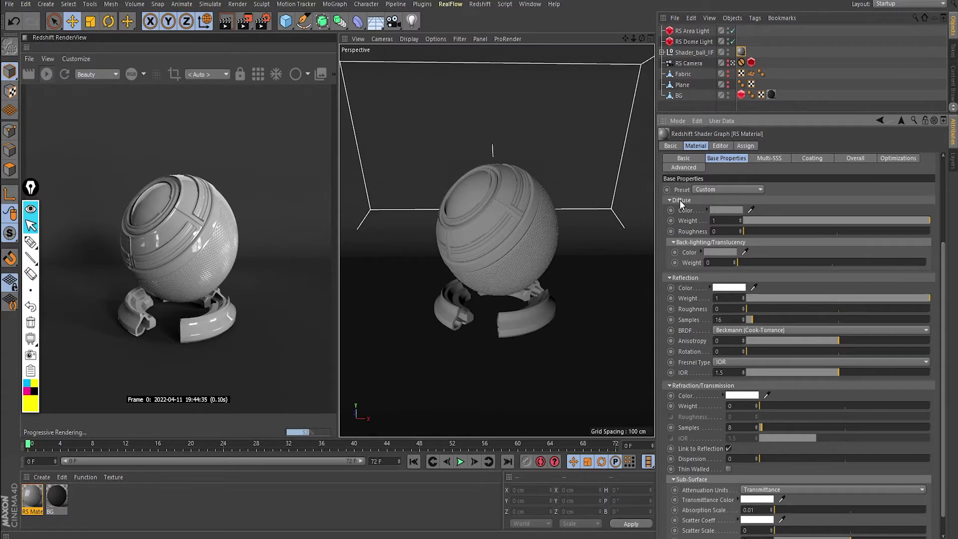
left_click(724, 207)
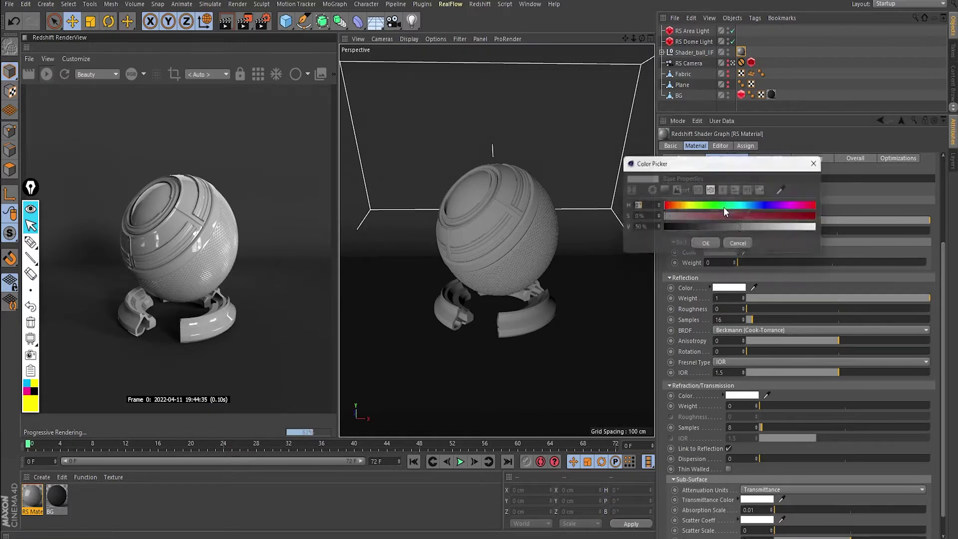
- Set the diffuse colour to blue: hue 223° and saturation 65%
left_click(738, 249)
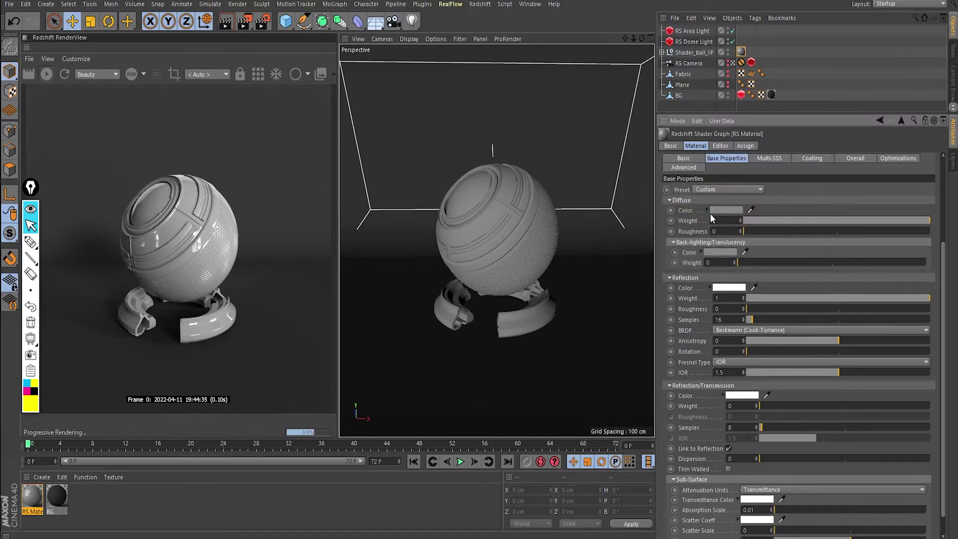
left_click(707, 209)
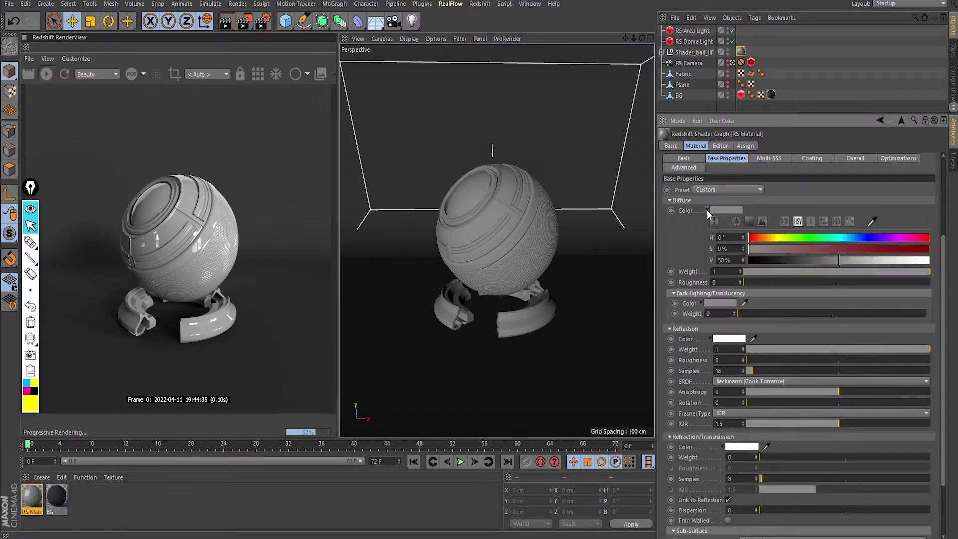
left_click(860, 237)
left_click_drag(859, 249, 867, 249)
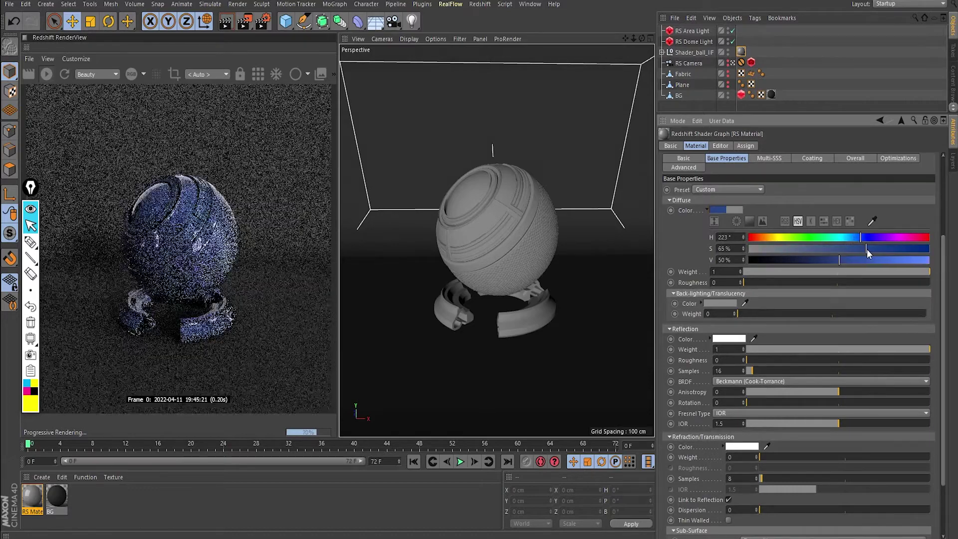
left_click(707, 209)
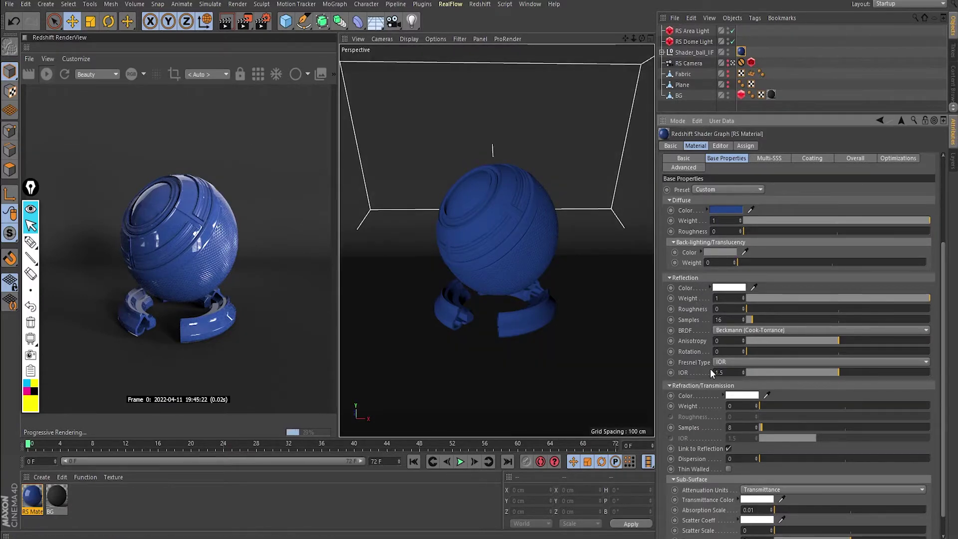
scroll(947, 429, "down", 1)
scroll(947, 429, "down", 1)
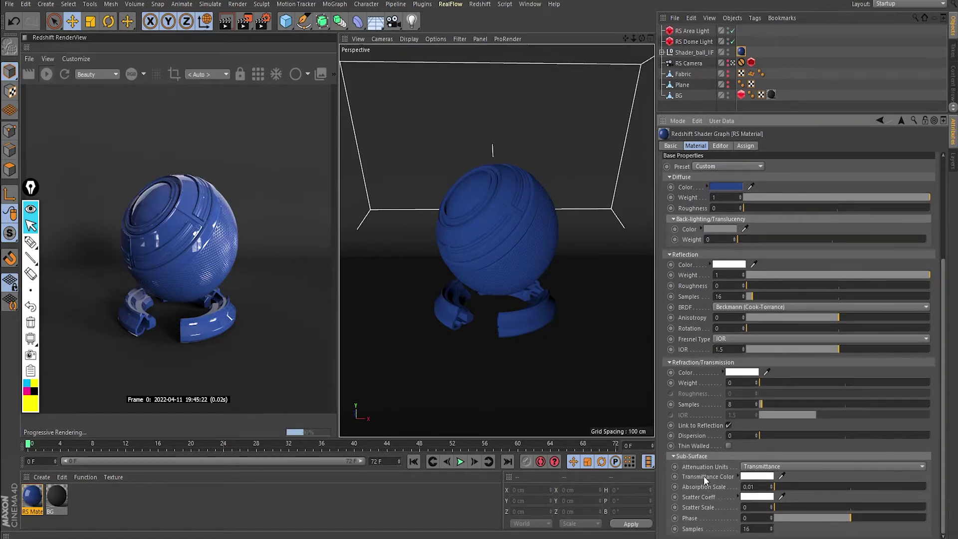
scroll(946, 432, "up", 5)
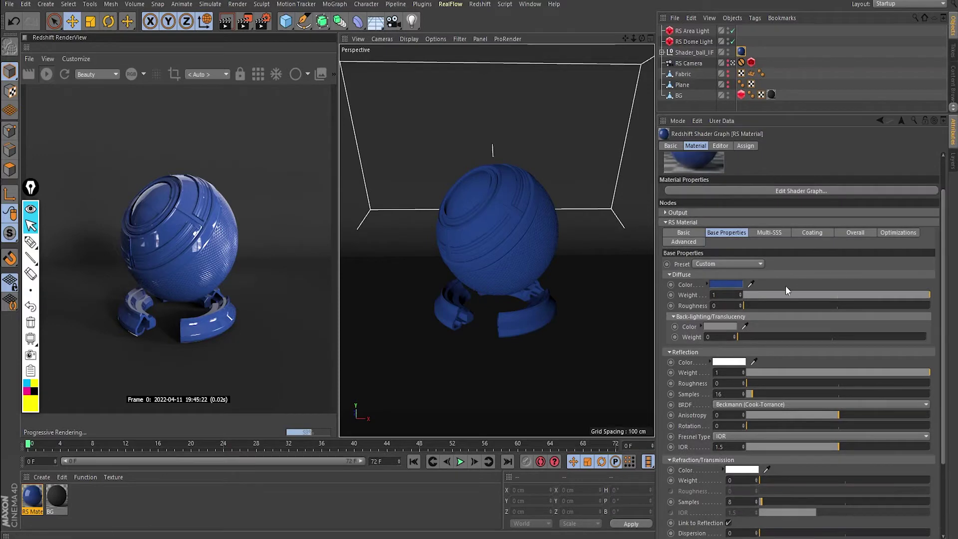
left_click_drag(924, 296, 738, 301)
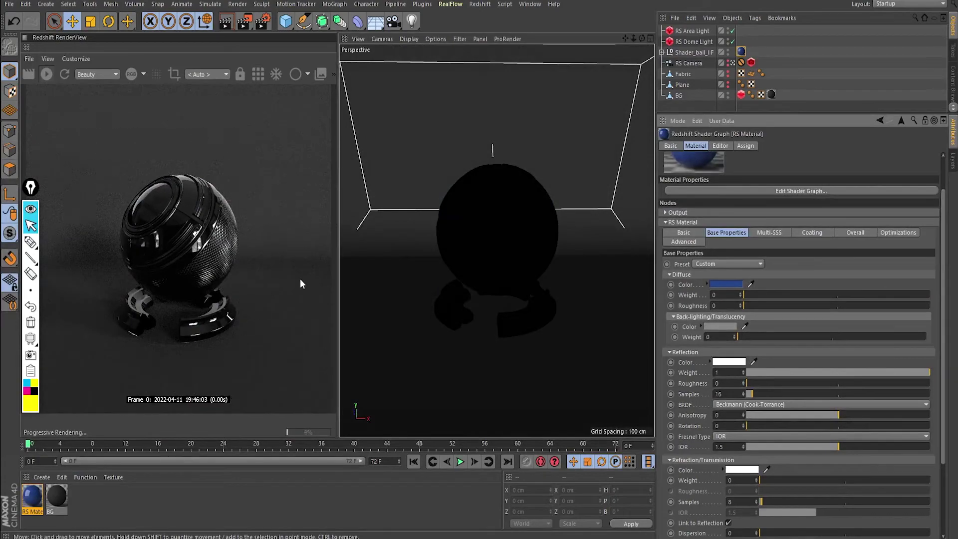
left_click_drag(745, 295, 778, 295)
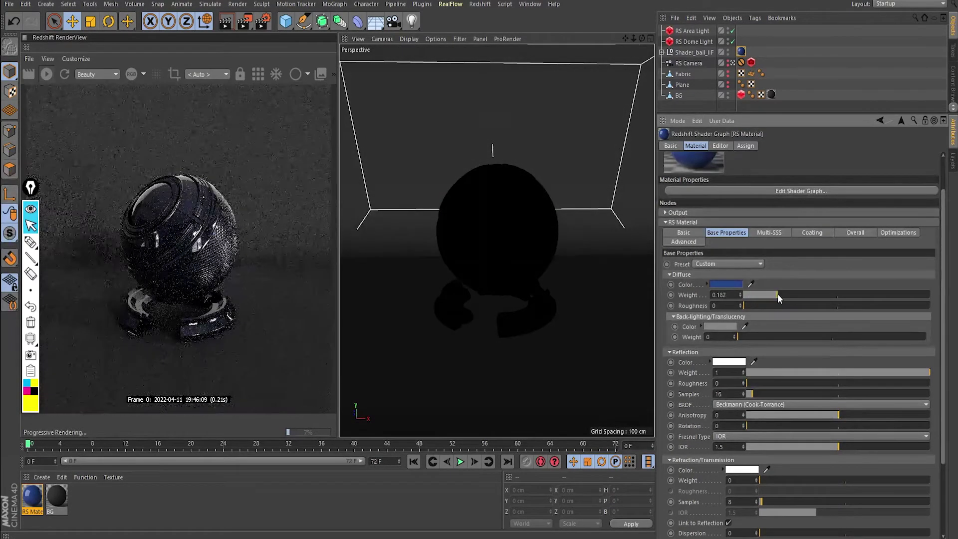
left_click_drag(778, 294, 943, 289)
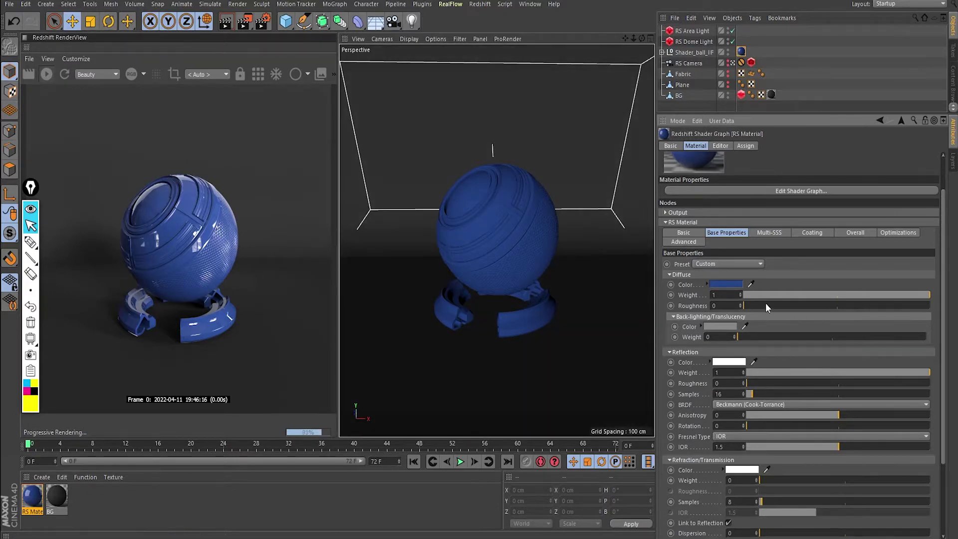
left_click(748, 306)
left_click_drag(756, 308, 937, 316)
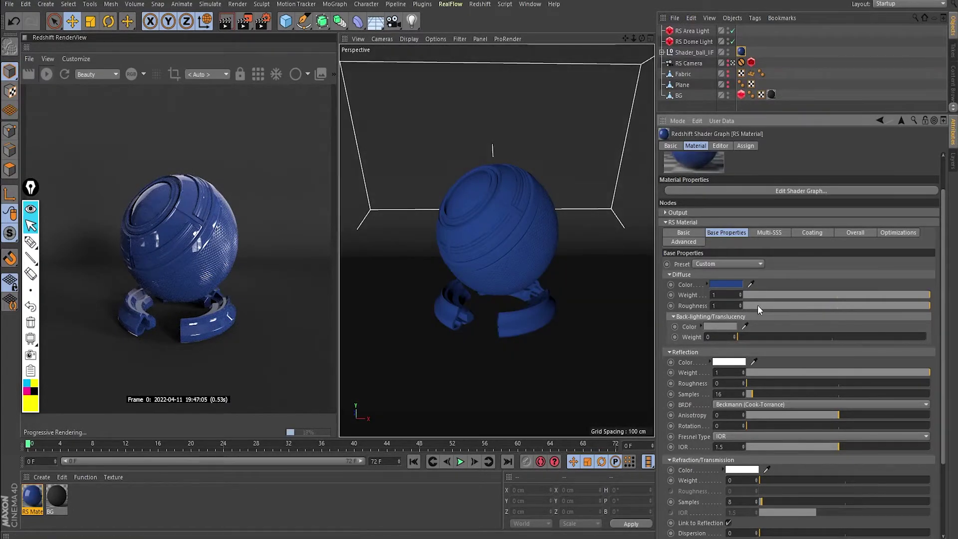
left_click_drag(759, 305, 743, 305)
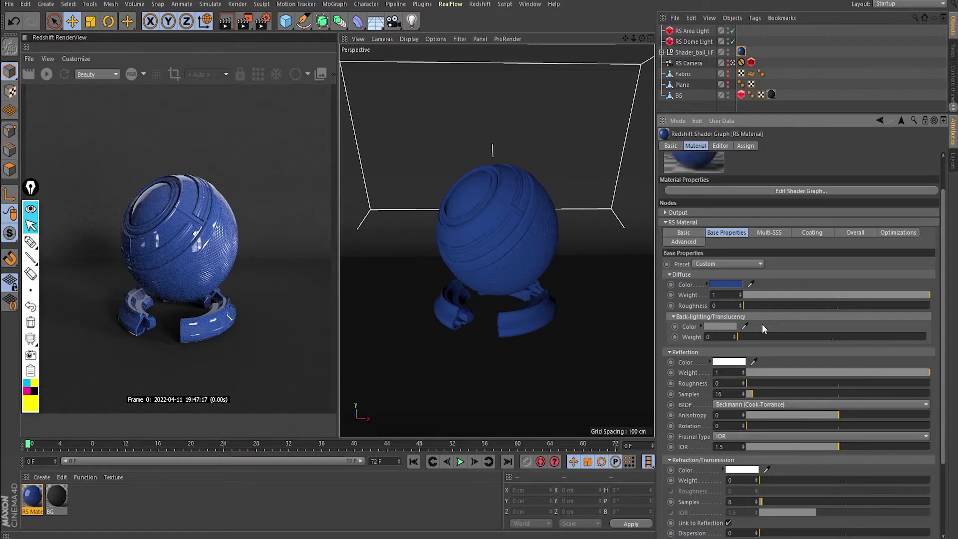
left_click(531, 5)
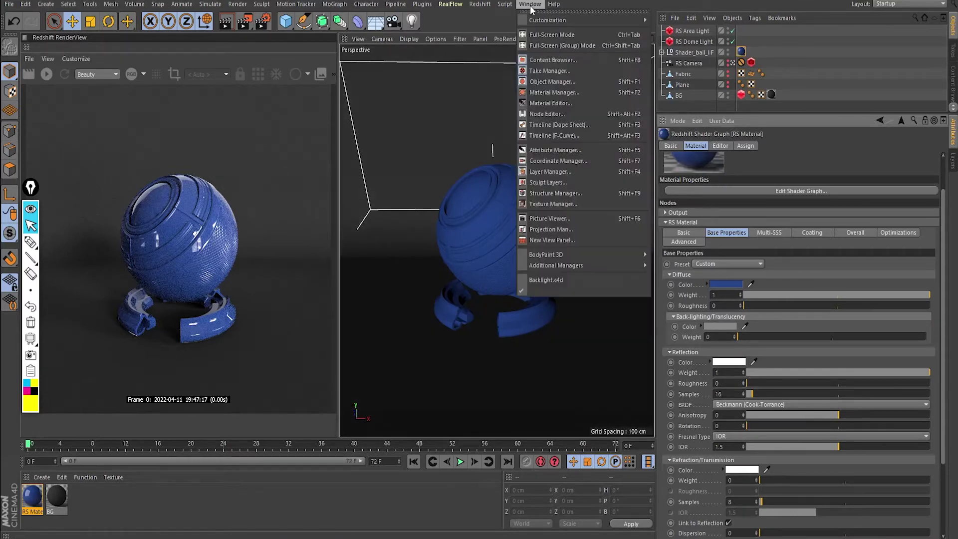
- Switch to the Backlight.c4d scene, open the Plane's RS Material, and start a fresh render
left_click(562, 279)
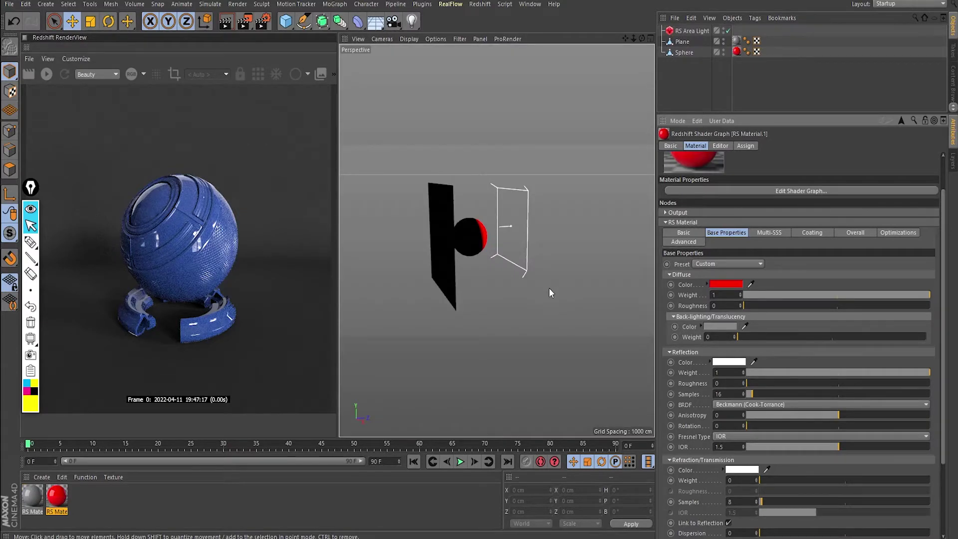
mouse_move(563, 281)
left_mouse_down("alt")
mouse_move(467, 266)
mouse_move(582, 265)
mouse_move(530, 265)
left_mouse_up("alt")
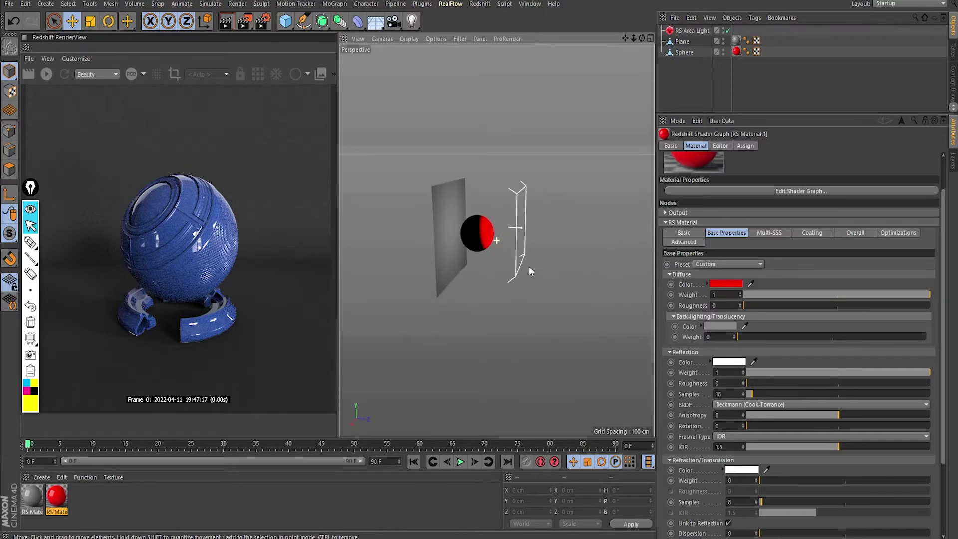
left_click(437, 232)
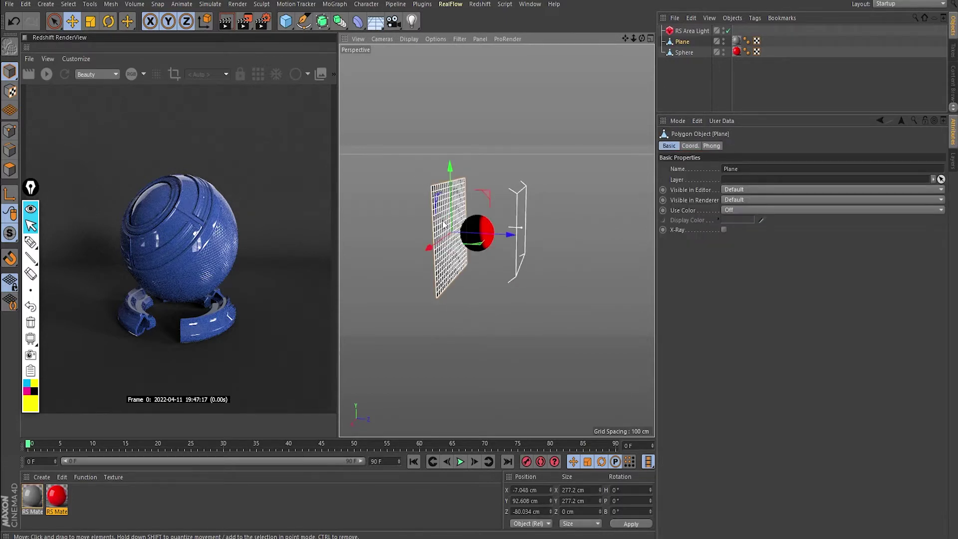
left_click_drag(382, 249, 559, 295, "alt")
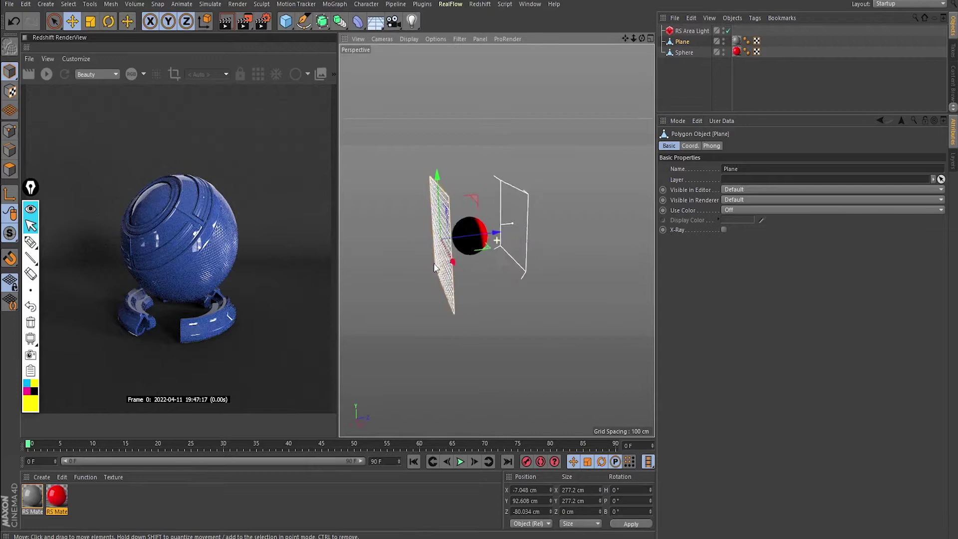
left_click(558, 291)
left_click(737, 41)
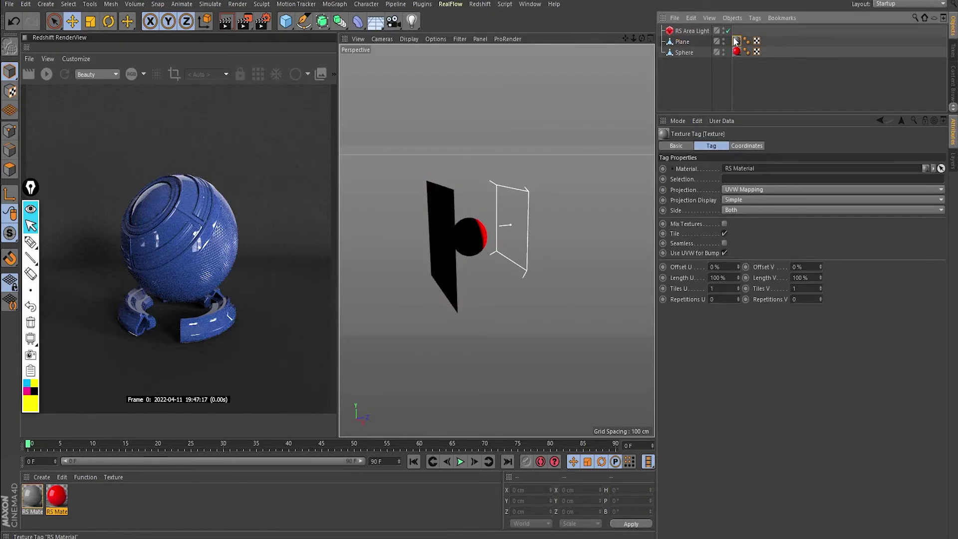
double_click(737, 41)
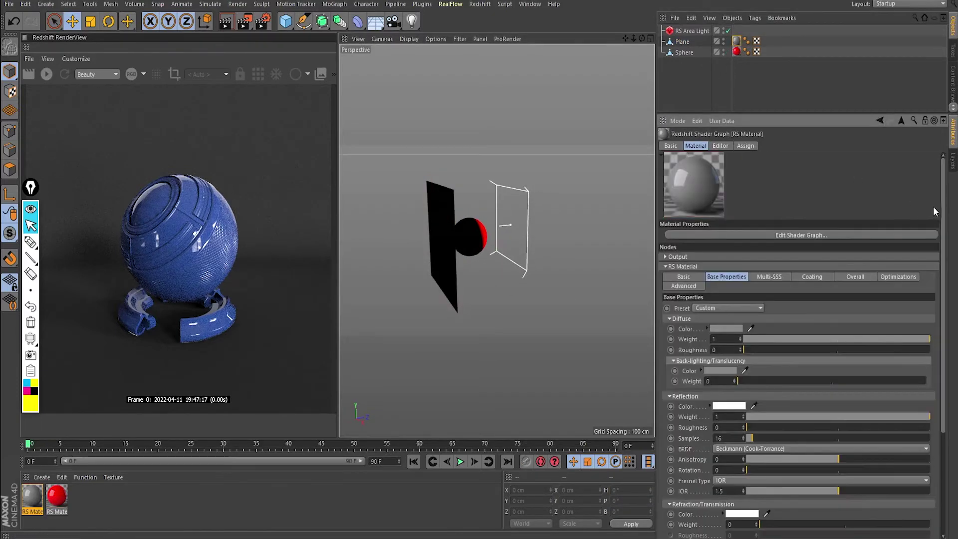
scroll(943, 207, "down", 3)
mouse_move(525, 280)
middle_mouse_down()
mouse_move(540, 262)
mouse_move(559, 267)
middle_mouse_up()
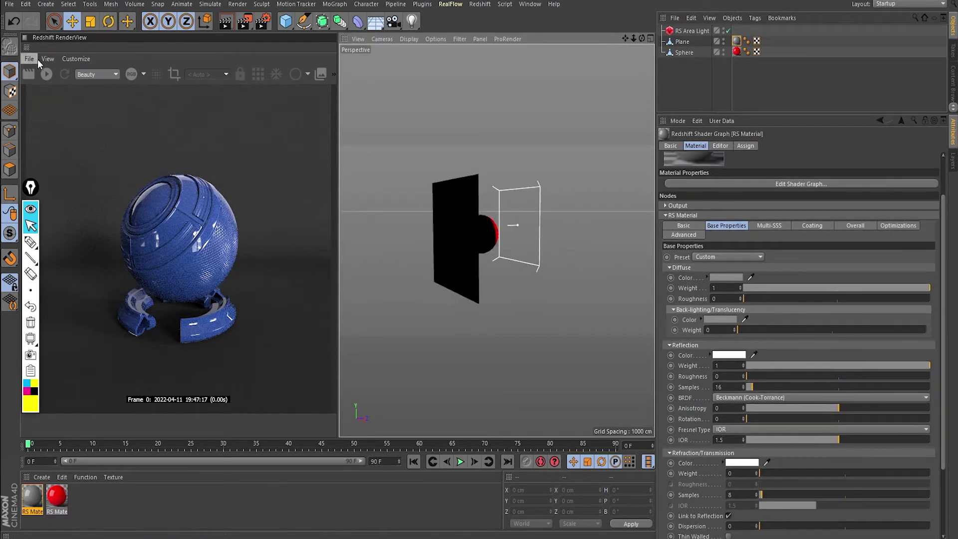
left_click(43, 74)
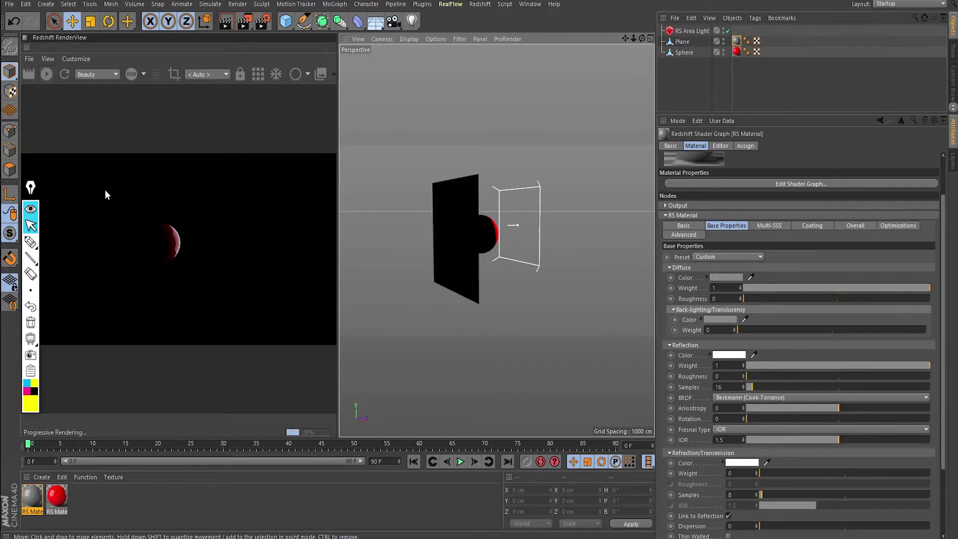
- Reopen the plane's Redshift material and raise its back-lighting weight to 1
left_click(454, 241)
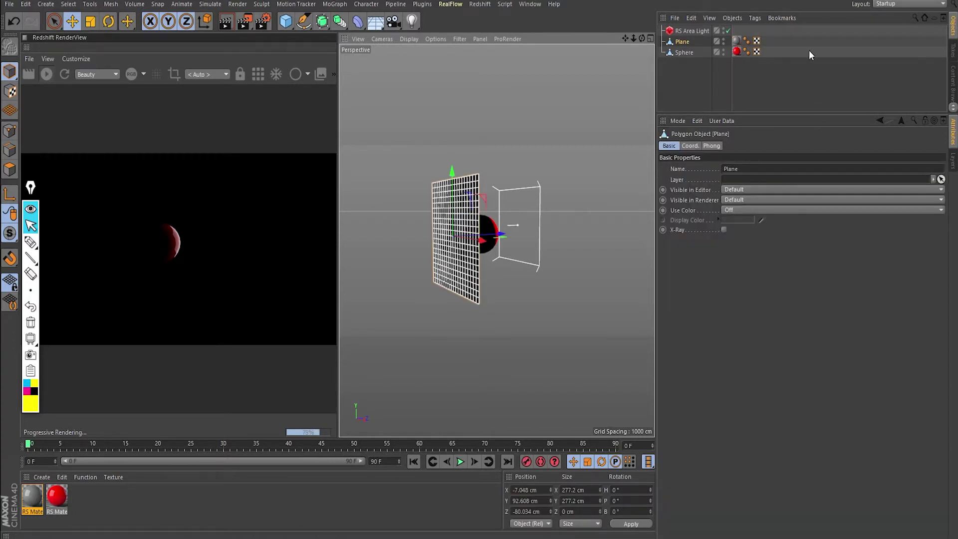
left_click(737, 41)
double_click(741, 42)
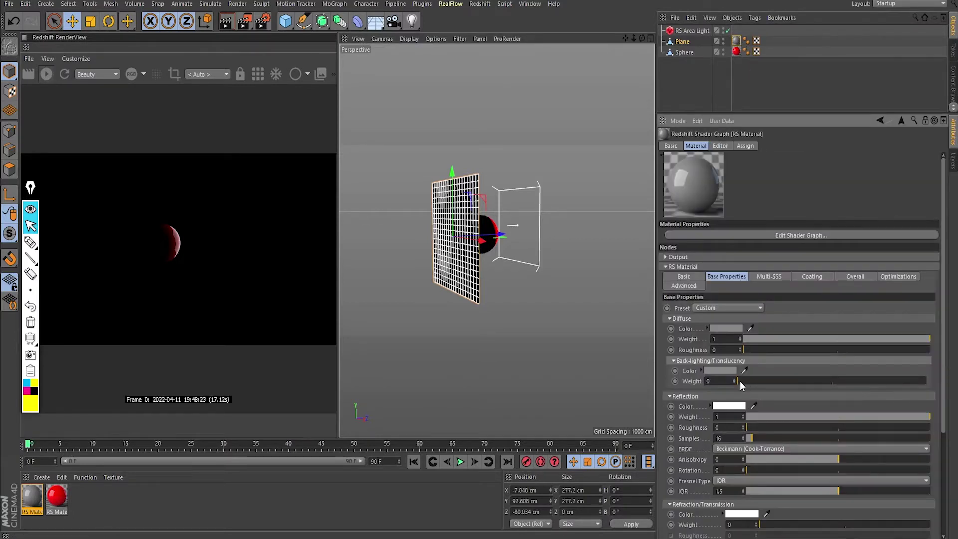
mouse_move(741, 382)
left_mouse_down()
mouse_move(862, 387)
mouse_move(939, 379)
left_mouse_up()
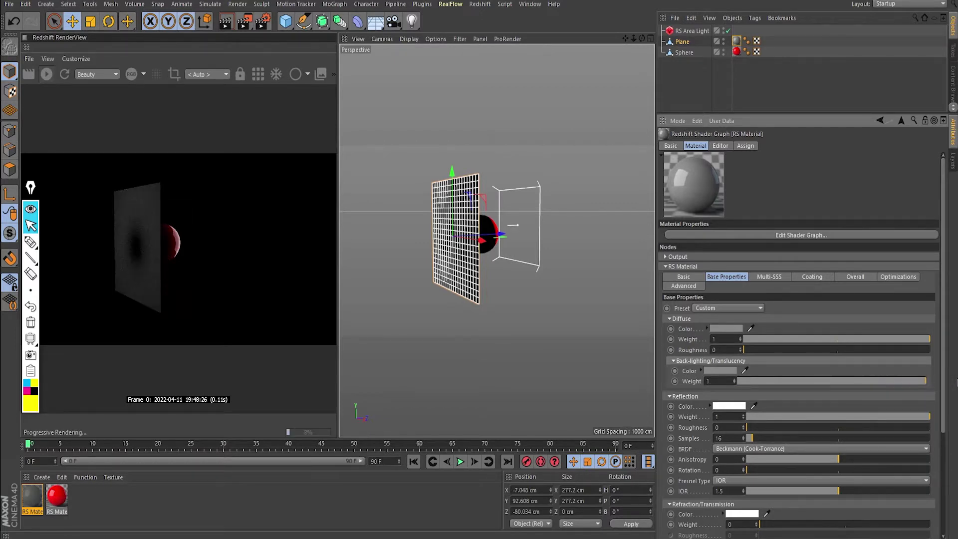
- Adjust the Redshift RenderView, then open the plane material's back-lighting colour picker
left_click(31, 242)
left_click_drag(213, 186, 172, 220)
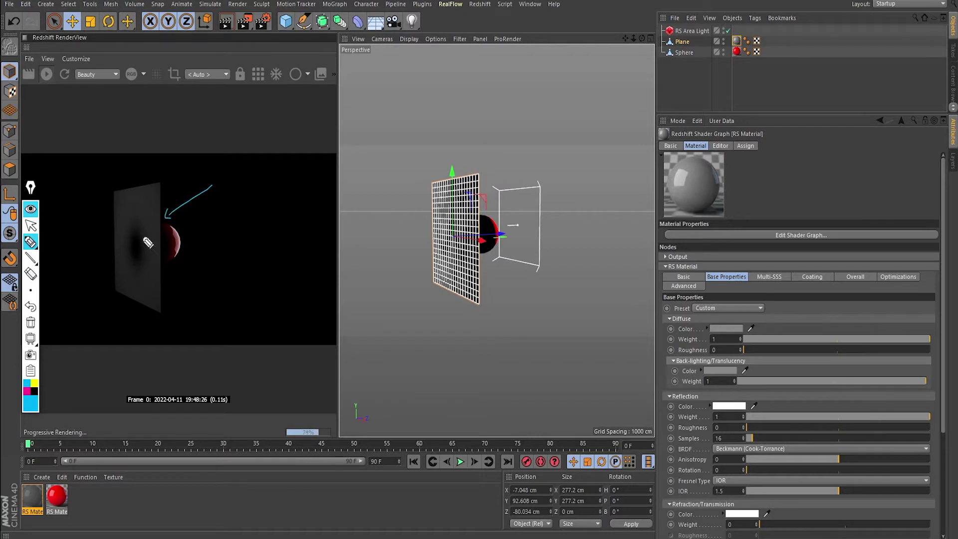
left_click_drag(111, 259, 88, 277)
left_click_drag(126, 234, 151, 274)
mouse_move(126, 235)
left_mouse_down()
mouse_move(125, 272)
mouse_move(153, 281)
left_mouse_up()
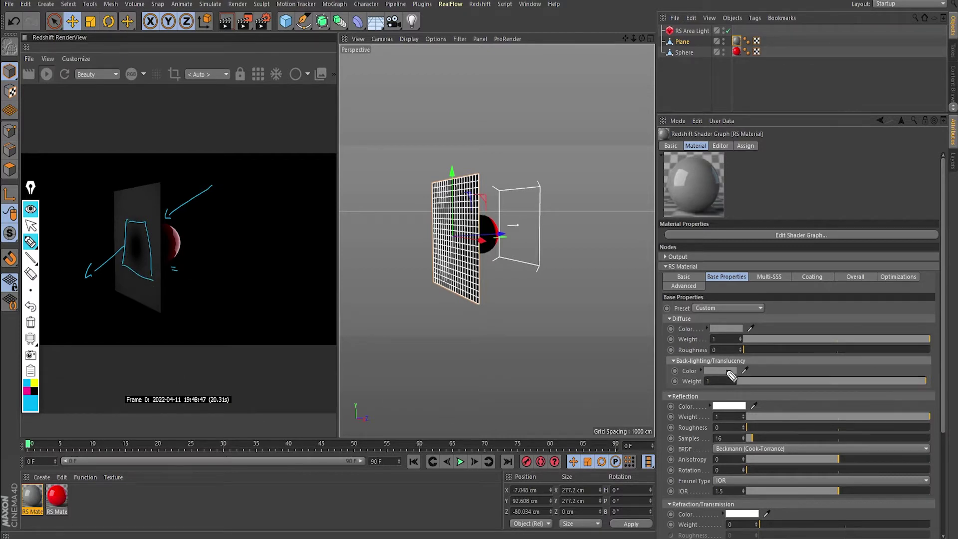
left_click(29, 226)
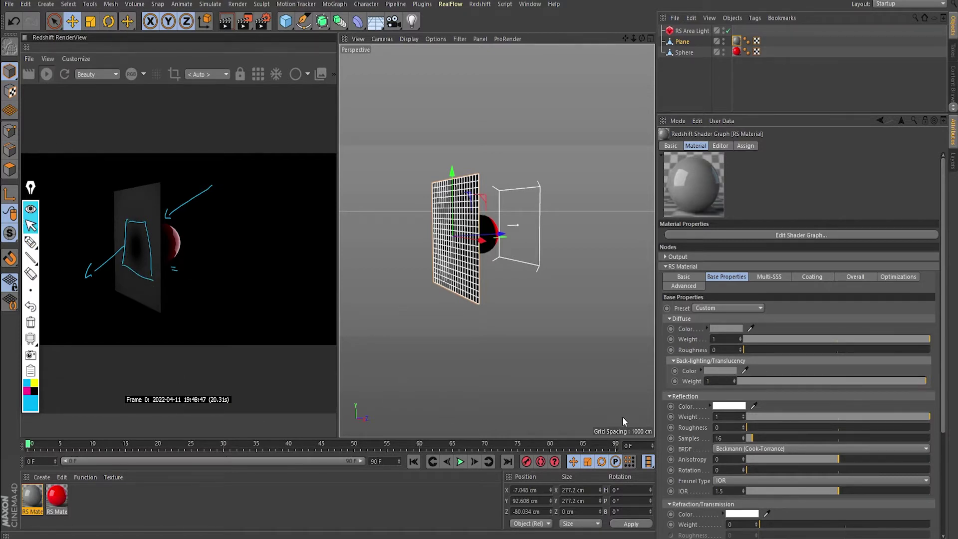
left_click(714, 370)
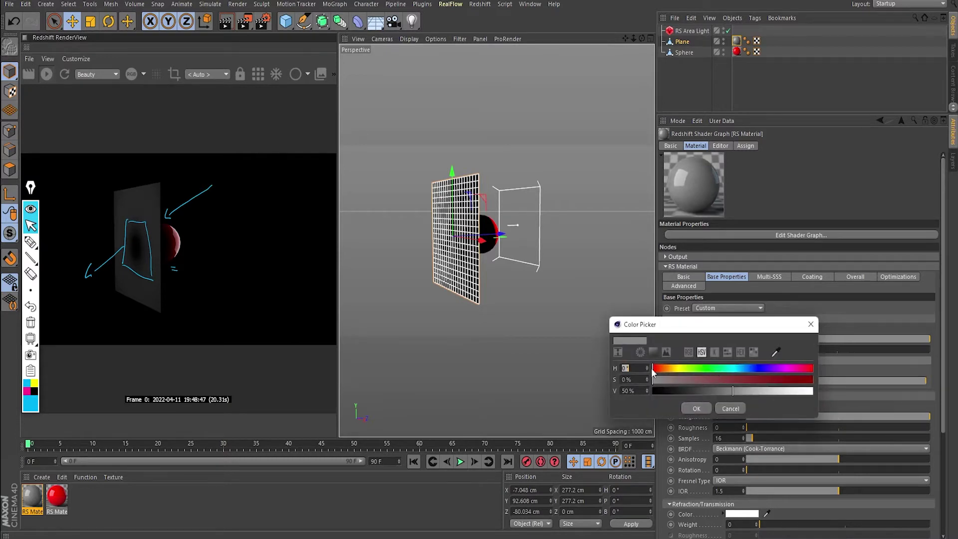
- Make the back-lighting colour green (hue about 111°, saturation 64%) and re-render the scene
left_click_drag(688, 369, 702, 368)
left_click(756, 379)
left_click(698, 408)
left_click(30, 242)
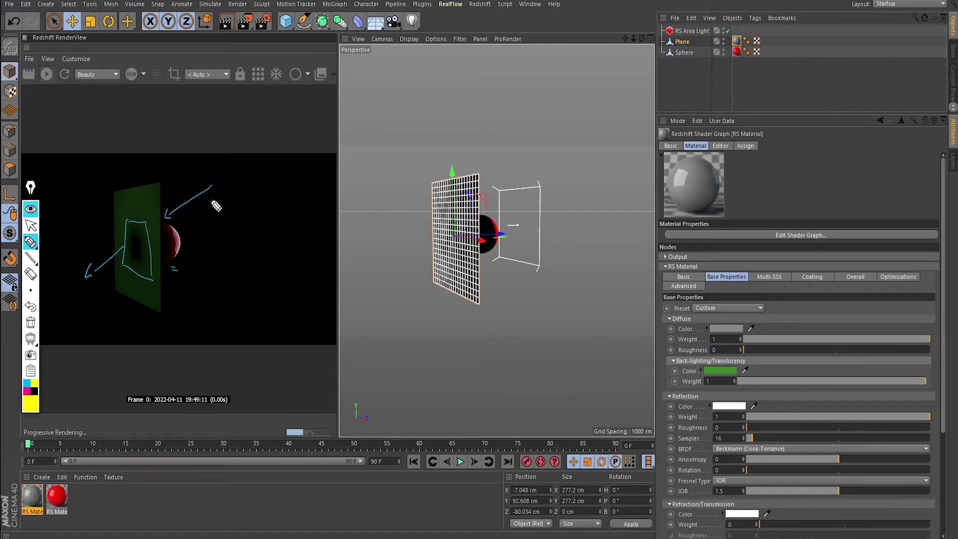
left_click_drag(203, 172, 169, 198)
mouse_move(153, 185)
left_mouse_down()
mouse_move(151, 198)
mouse_move(124, 216)
left_mouse_up()
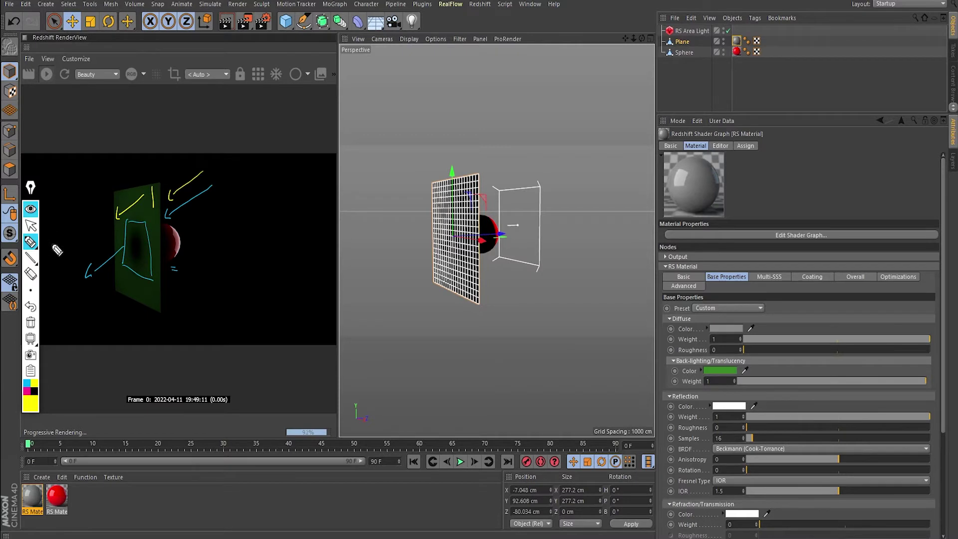
left_click(30, 323)
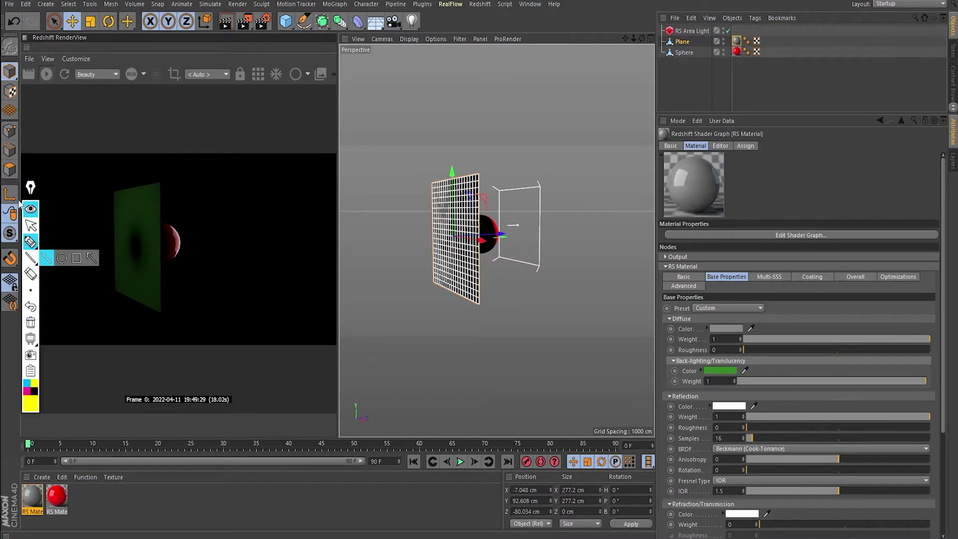
left_click(47, 74)
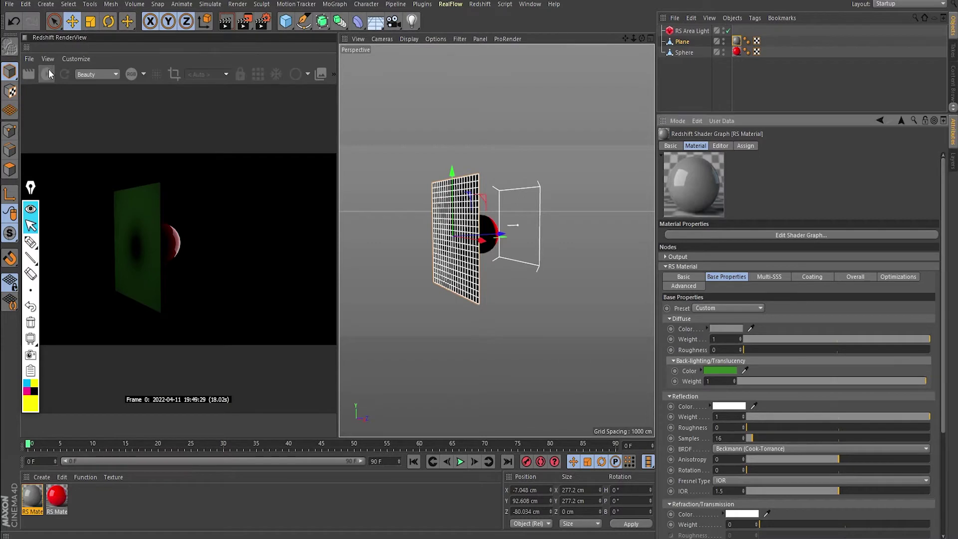
- Switch to the Material.c4d document from the Window menu's document list
left_click(531, 4)
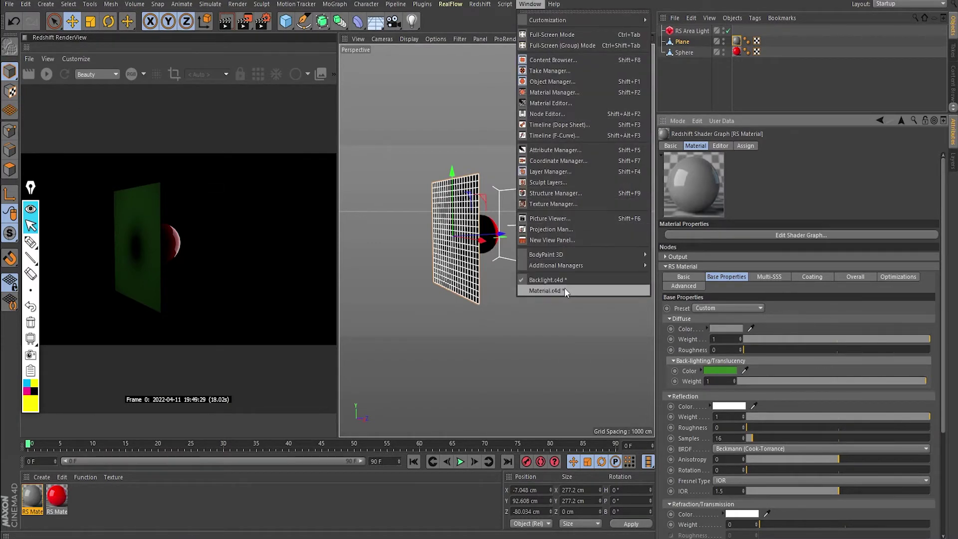
left_click(564, 289)
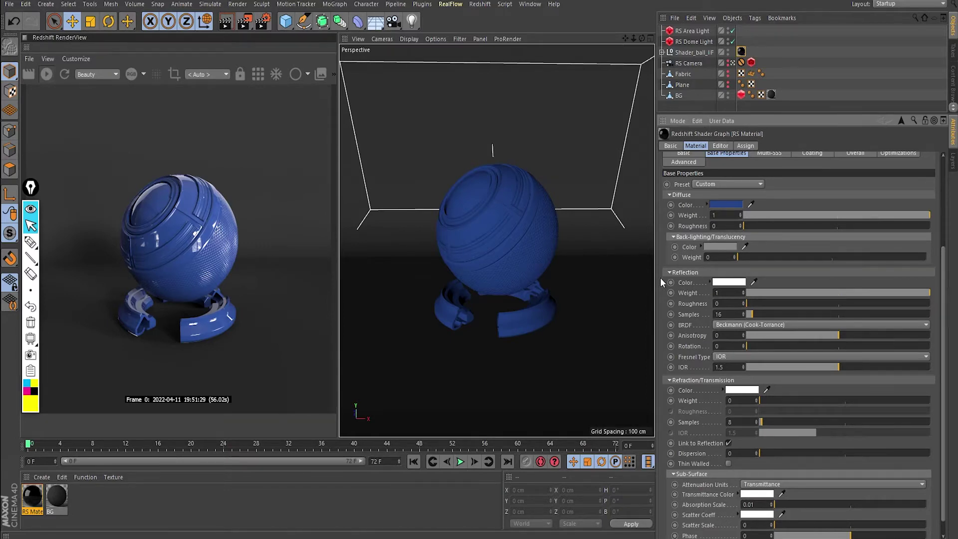
- Set the shader ball's reflection colour to green
left_click(733, 282)
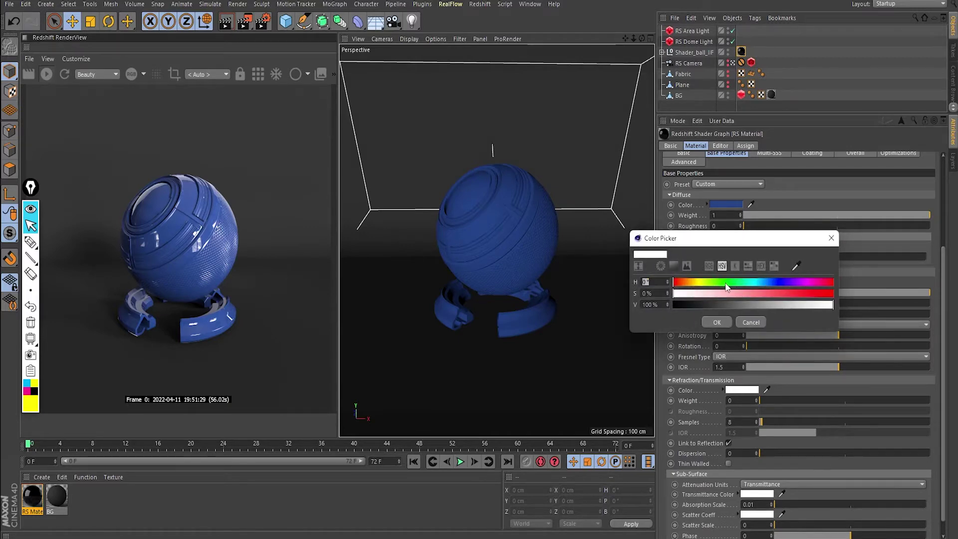
left_click(728, 282)
left_click(747, 296)
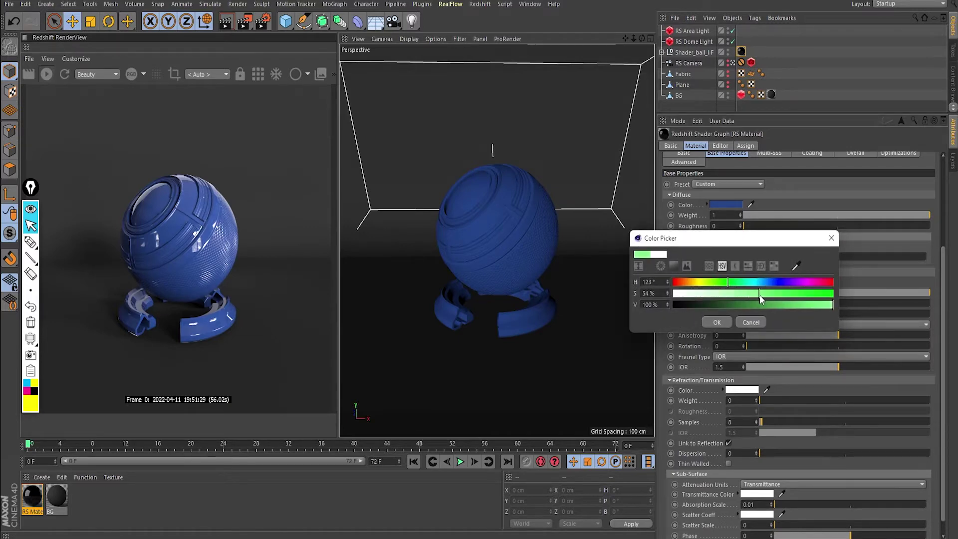
left_click(716, 321)
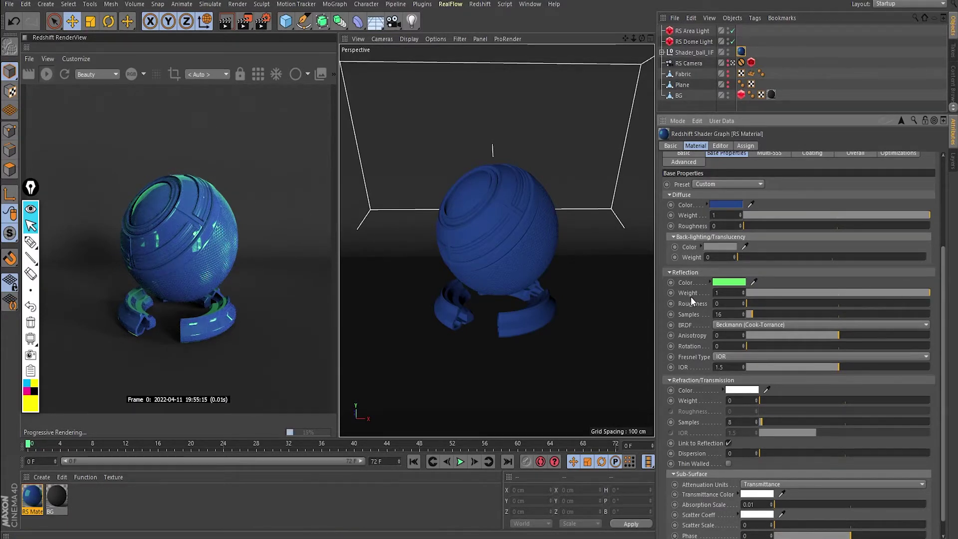
- Lower the reflection weight, raise roughness to about 0.496, and show the BRDF options
mouse_move(923, 292)
left_mouse_down()
mouse_move(761, 299)
mouse_move(934, 295)
left_mouse_up()
left_click_drag(752, 304, 828, 303)
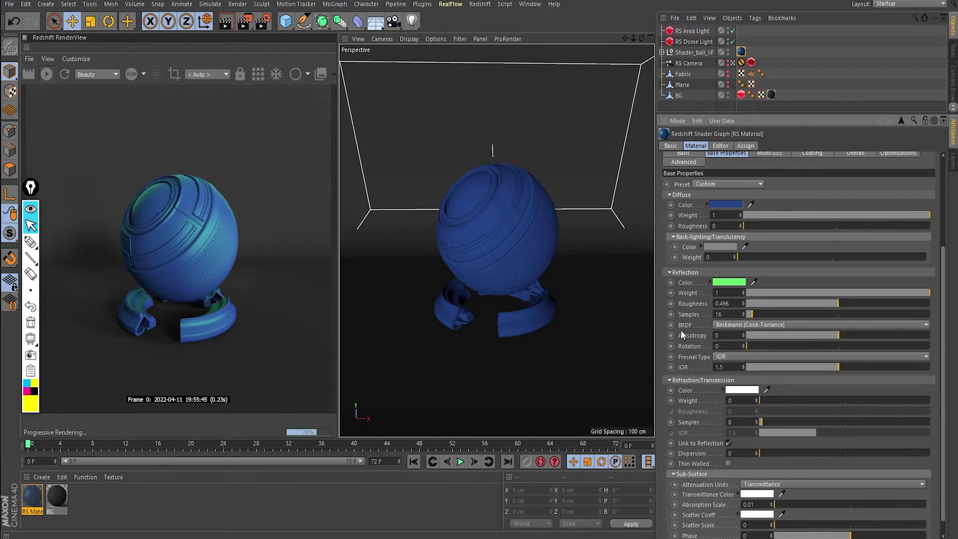
left_click(774, 325)
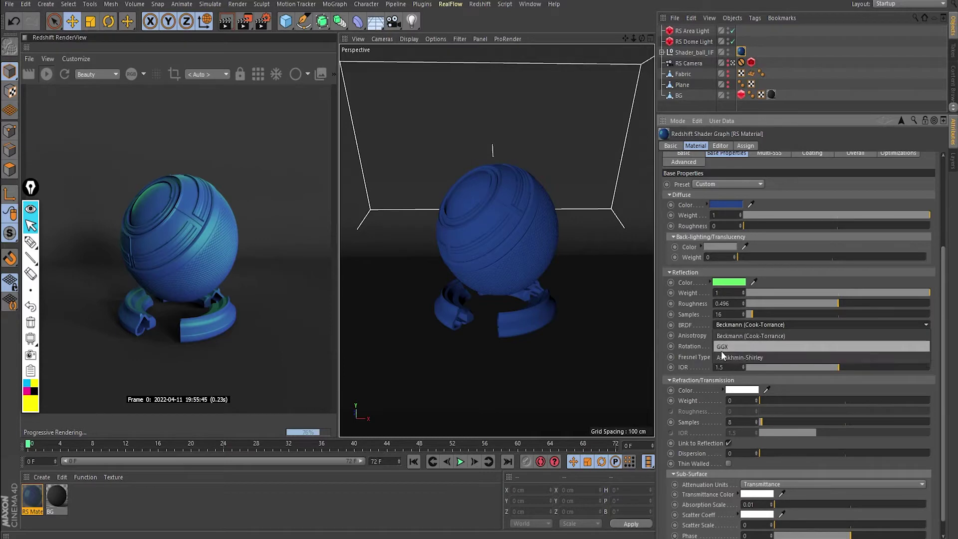
- Switch the BRDF to GGX and reset anisotropy and rotation to their default 0
left_click(724, 347)
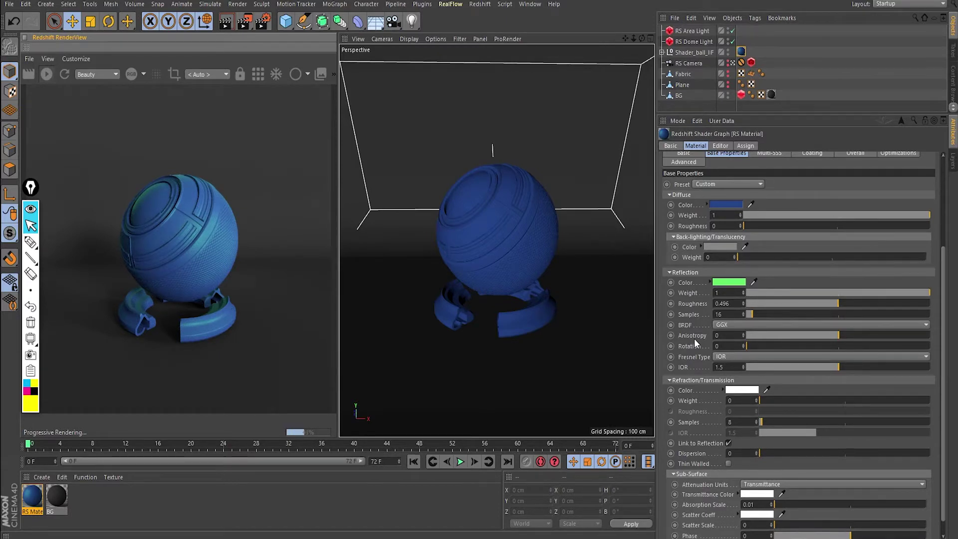
left_click_drag(840, 334, 918, 334)
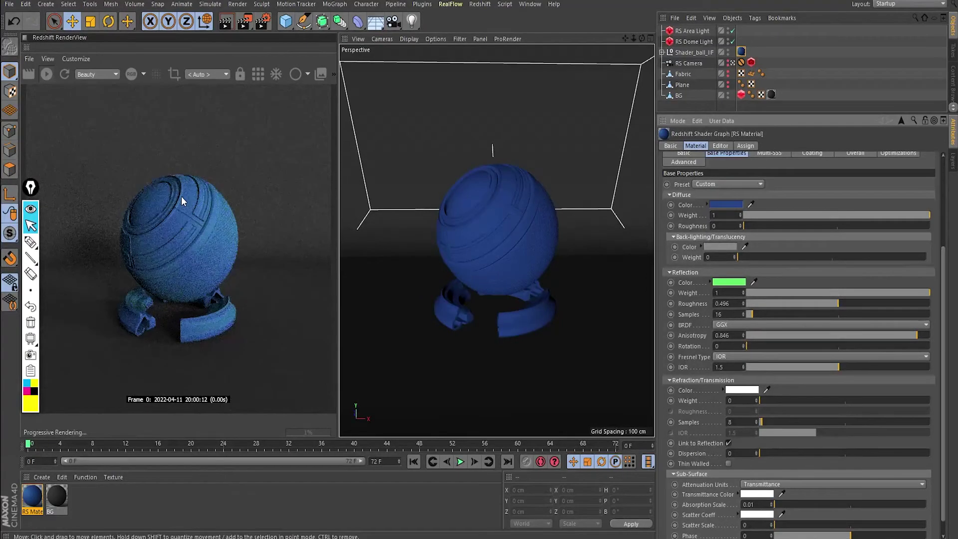
mouse_move(906, 337)
left_mouse_down()
mouse_move(826, 323)
mouse_move(856, 328)
left_mouse_up()
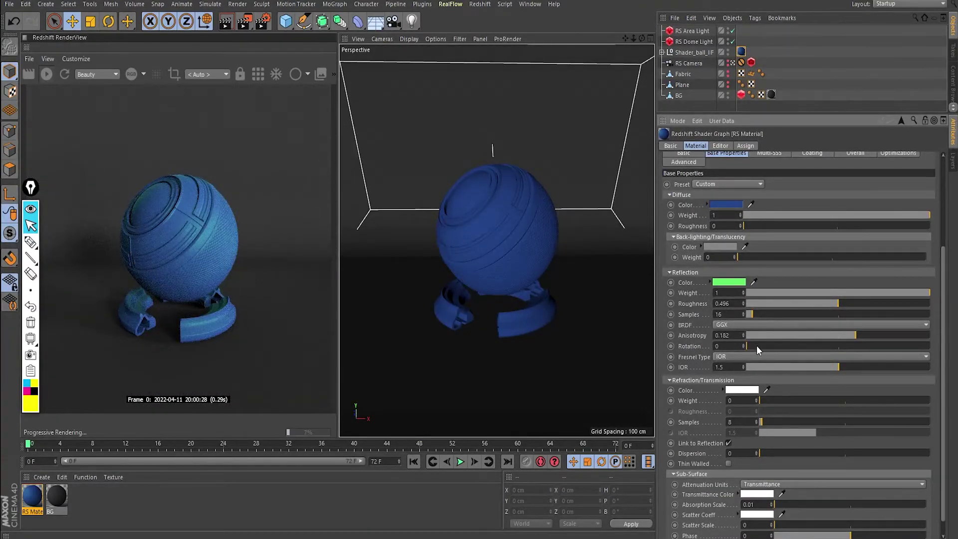
mouse_move(769, 346)
left_mouse_down()
mouse_move(868, 340)
mouse_move(692, 344)
left_mouse_up()
right_click(693, 343)
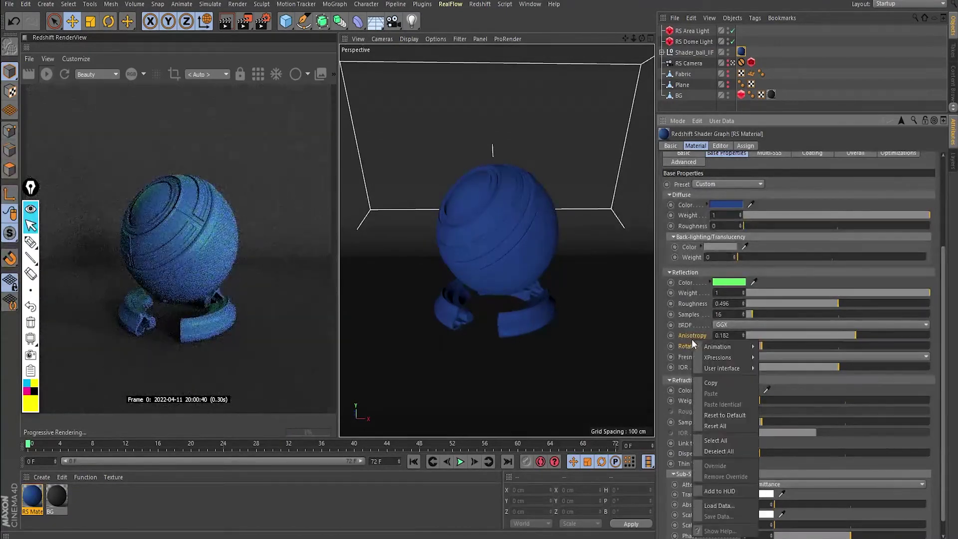
left_click(706, 414)
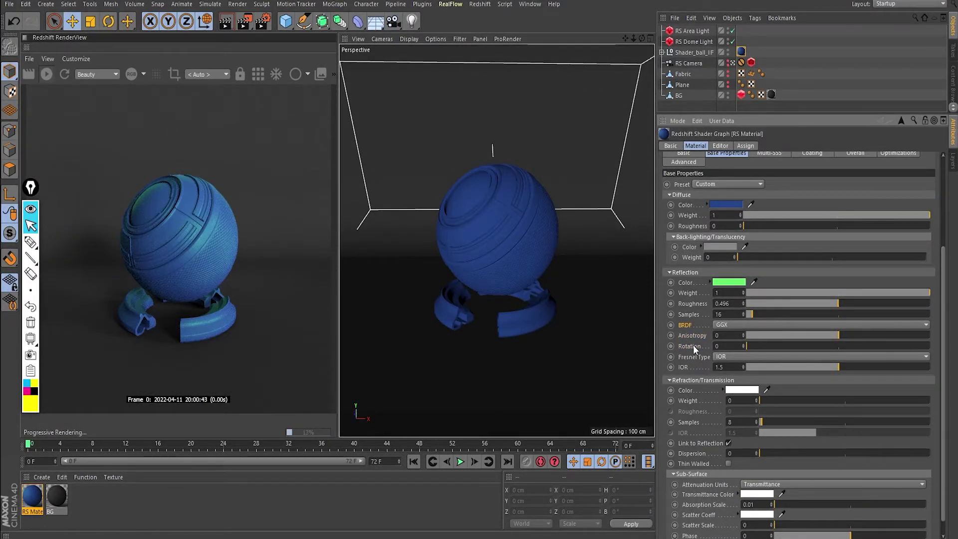
- Set the reflection roughness to exactly 0.5
double_click(730, 304)
type("0")
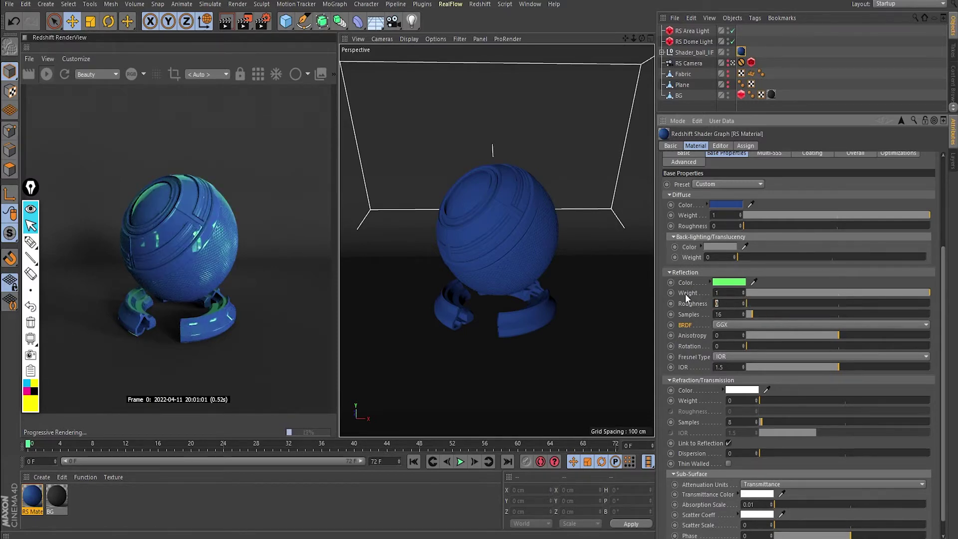
type(".5")
key("Return")
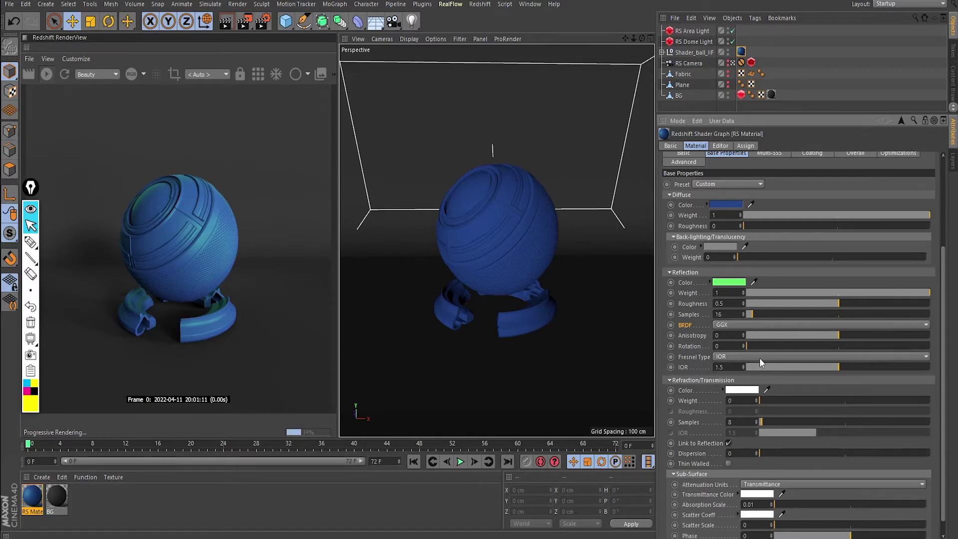
- Try reflection IOR values of 1.33 and 1, then settle on 1.5
double_click(718, 367)
type("1.33")
key("Return")
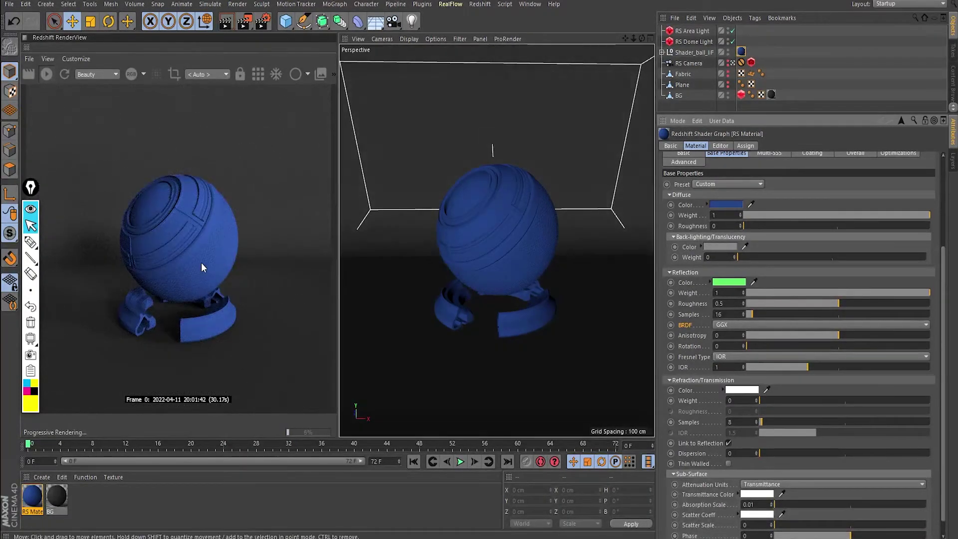
mouse_move(807, 367)
left_mouse_down()
mouse_move(894, 369)
mouse_move(789, 367)
left_mouse_up()
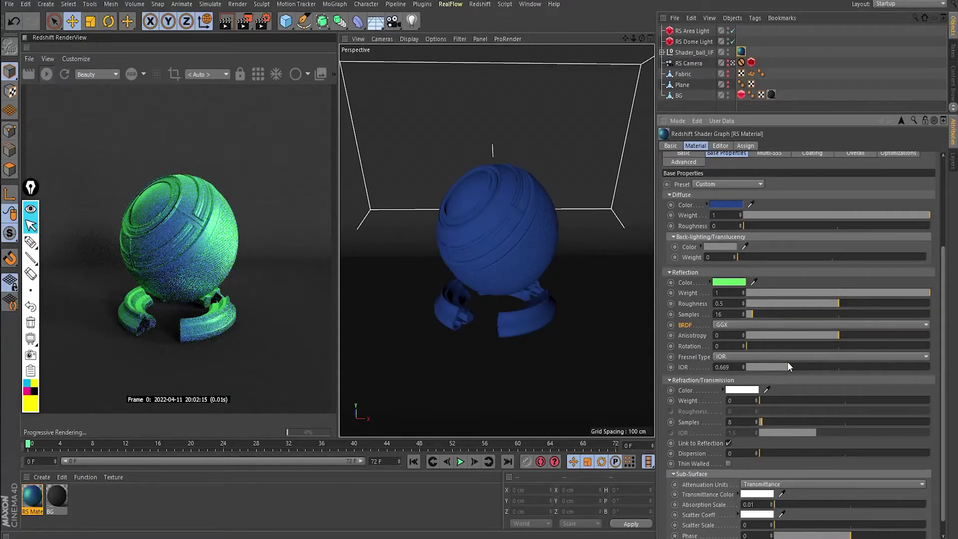
double_click(724, 367)
type("1.5")
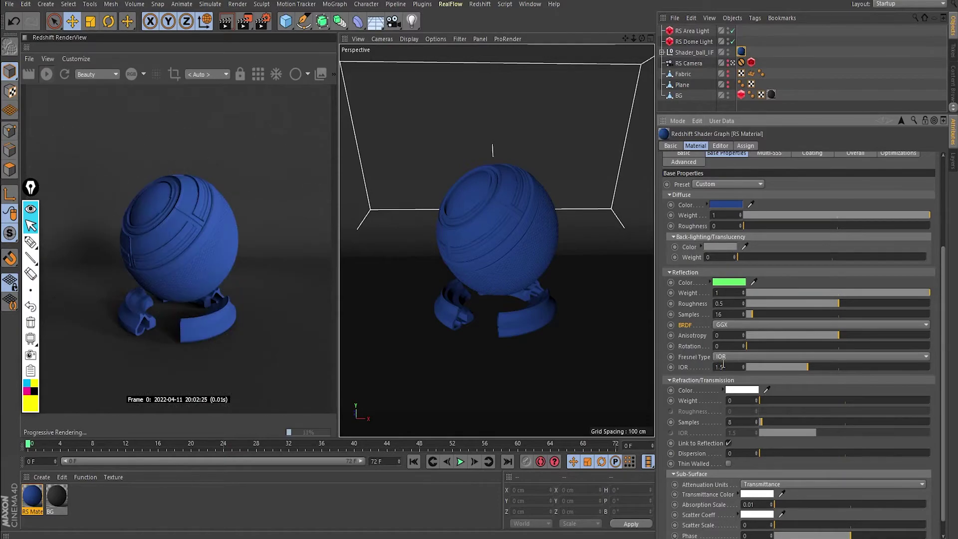
double_click(724, 367)
type("1.5")
key("Return")
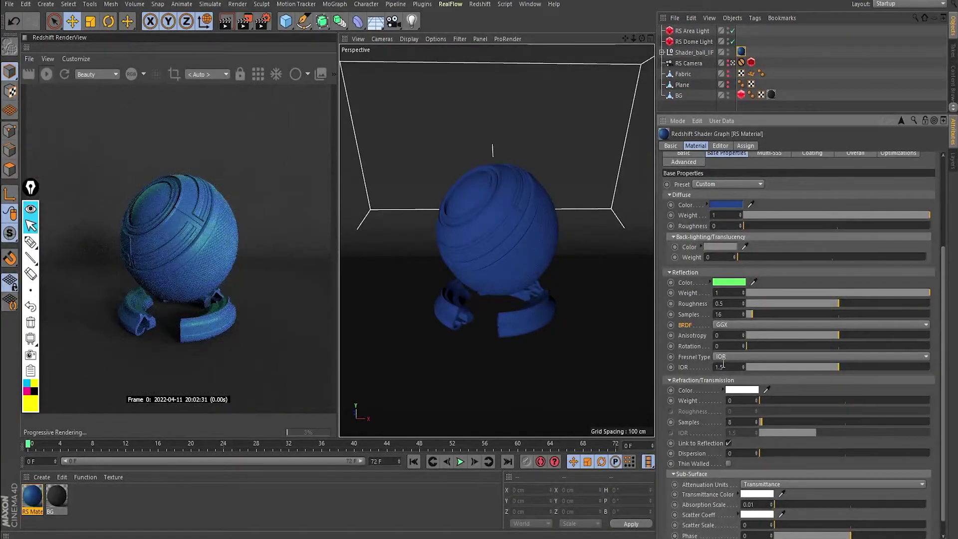
- Recheck the reflection IOR at 1.5 and set the Fresnel type to Color + Edge Tint
mouse_move(785, 367)
left_mouse_down()
mouse_move(774, 367)
mouse_move(785, 370)
left_mouse_up()
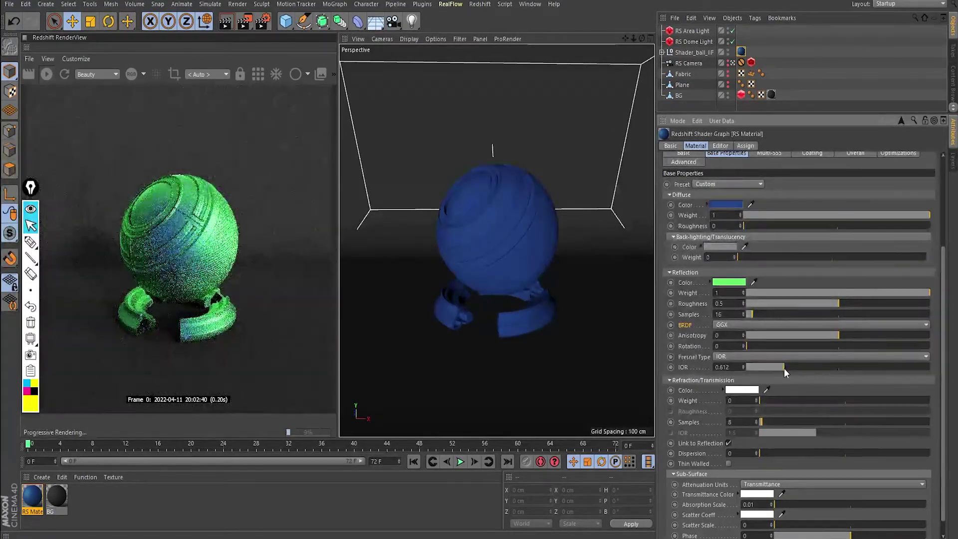
double_click(721, 367)
type("2")
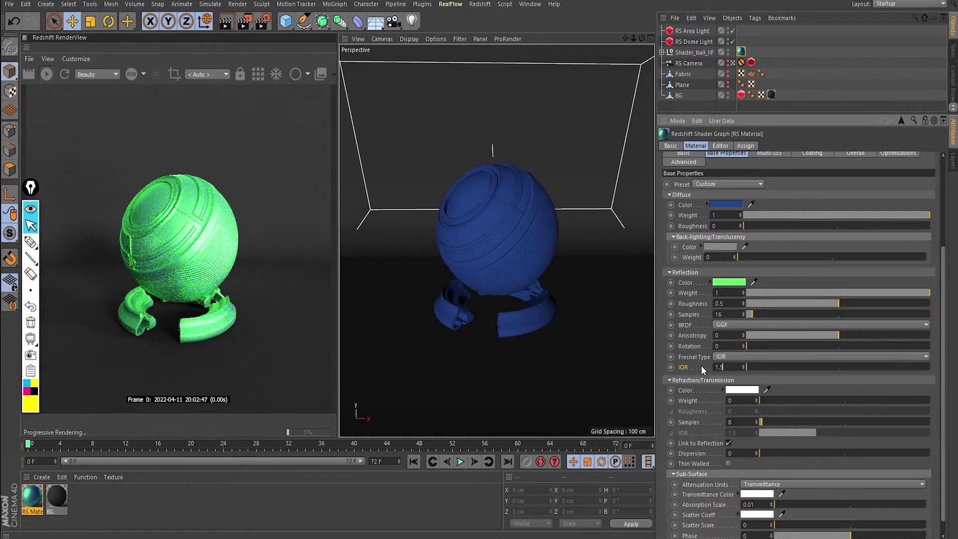
key("Return")
left_click(746, 338)
left_click(735, 361)
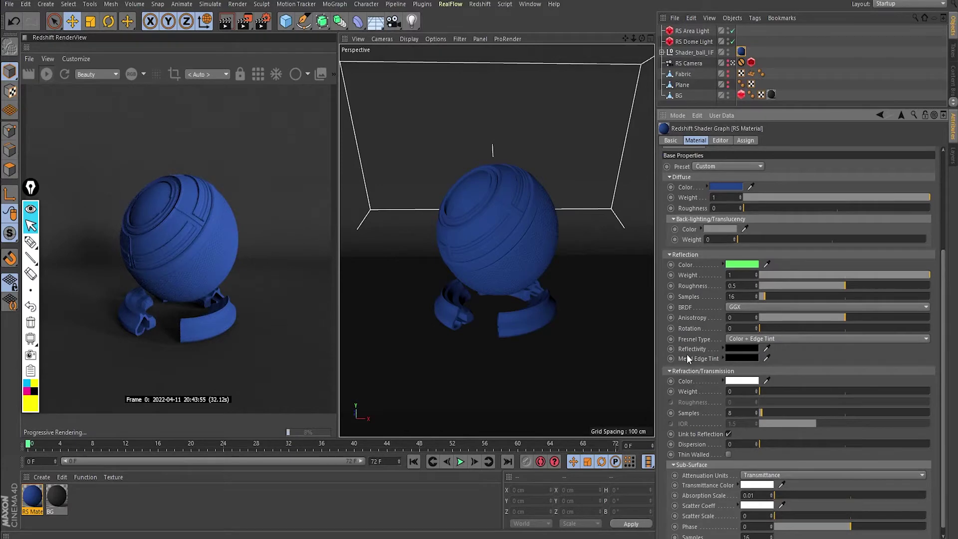
- Make the reflectivity colour bright yellow and the reflection colour white
left_click(738, 349)
left_click(705, 350)
left_click_drag(811, 372, 837, 372)
left_click(838, 359)
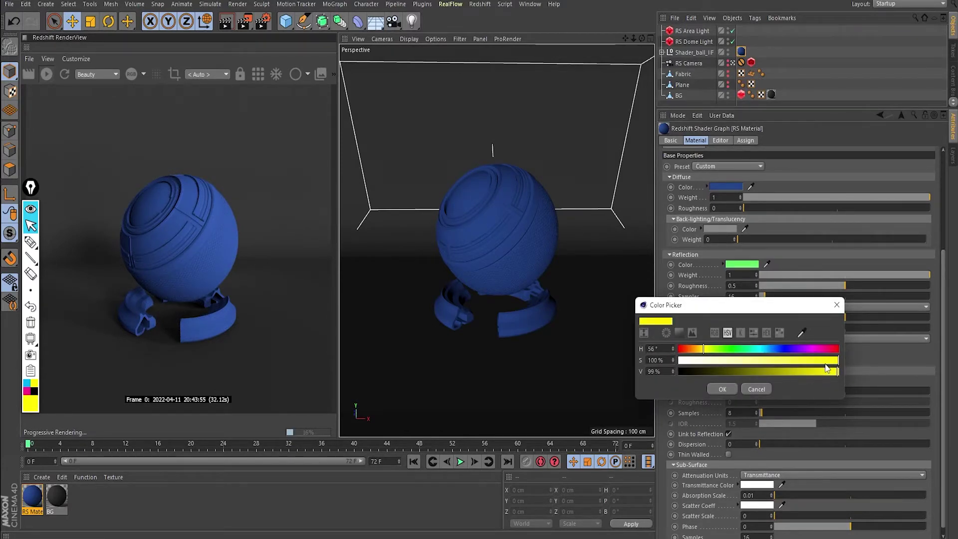
left_click(724, 389)
left_click(743, 265)
left_click_drag(715, 278, 685, 275)
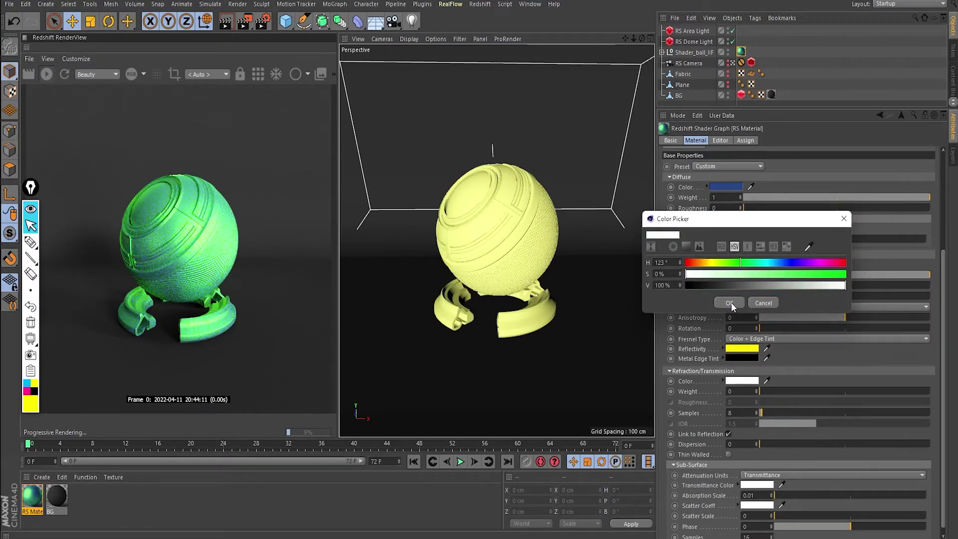
left_click(729, 303)
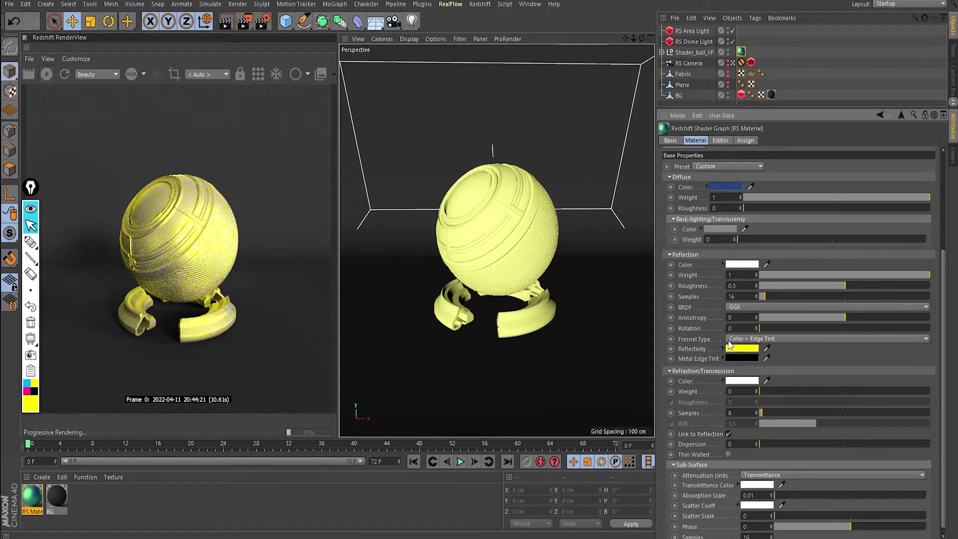
- Try a yellow-orange metal edge tint colour
left_click(740, 358)
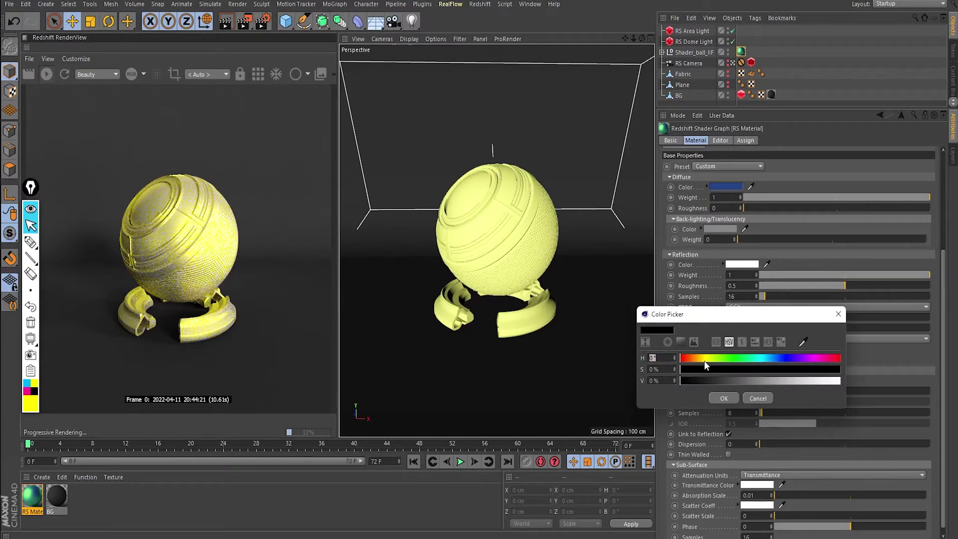
left_click(756, 395)
left_click_drag(751, 347, 751, 358)
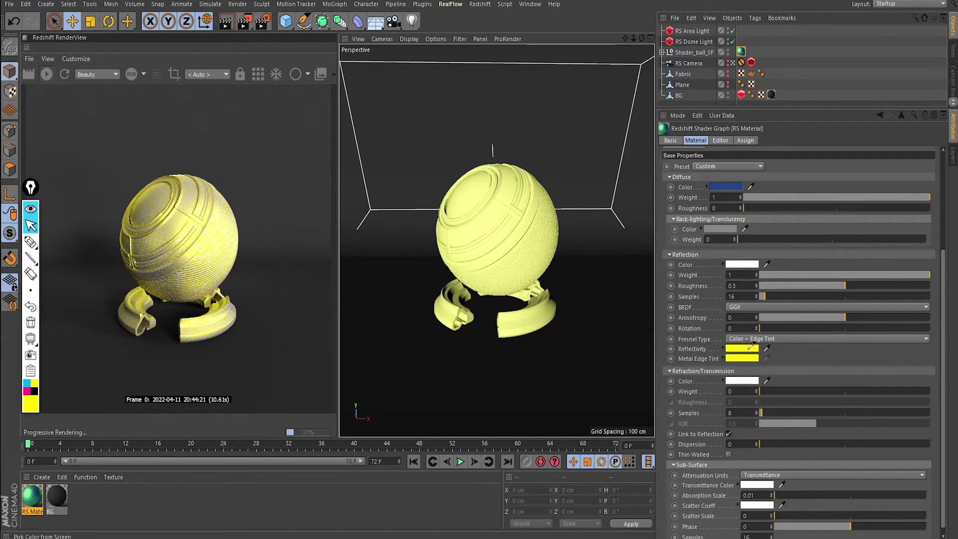
left_click(746, 358)
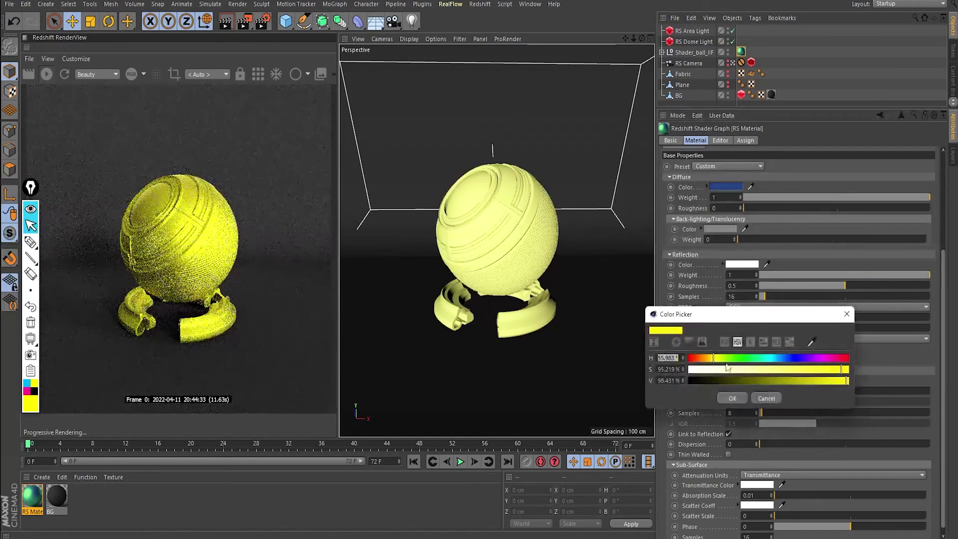
left_click(712, 360)
left_click_drag(712, 361, 705, 360)
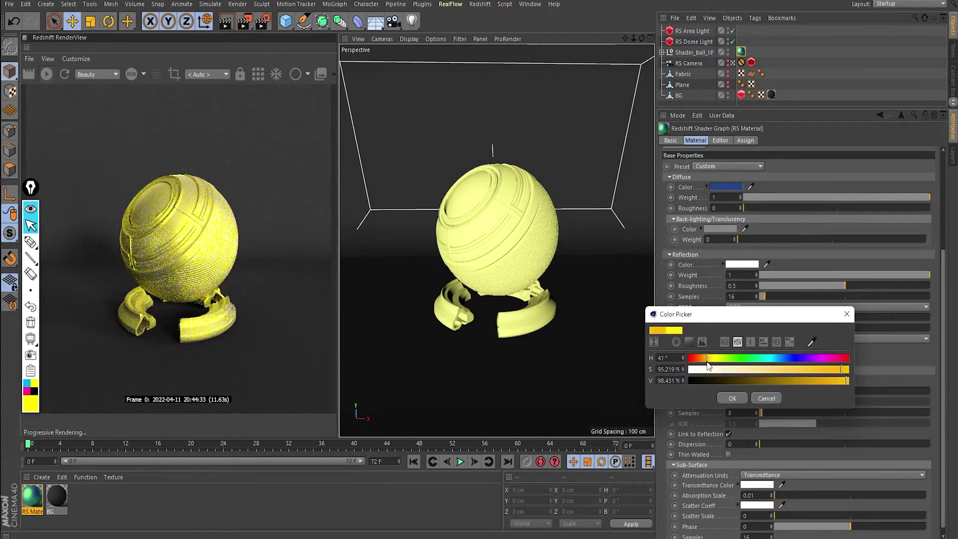
left_click(729, 398)
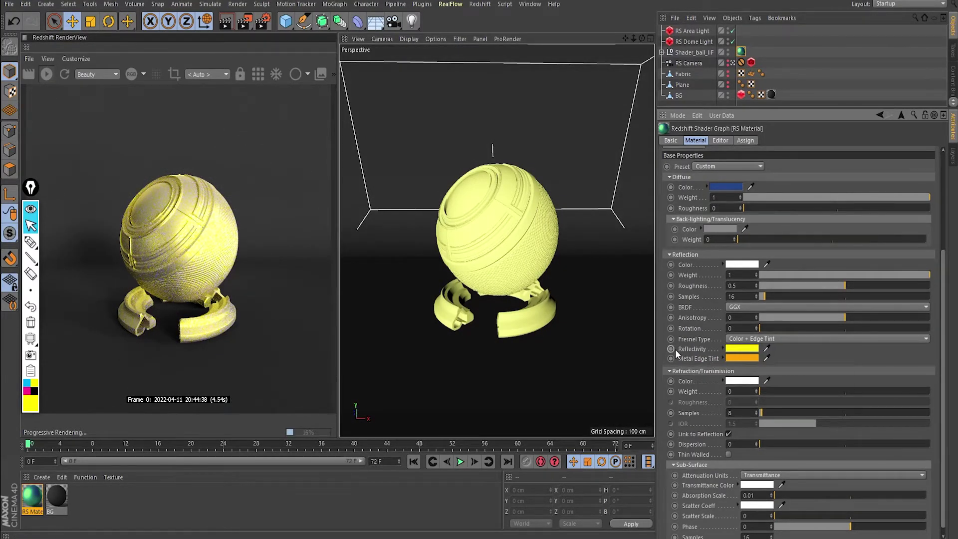
- Reset the metal edge tint to black and switch the Fresnel type to Metalness
left_click(743, 358)
left_click_drag(700, 380, 689, 387)
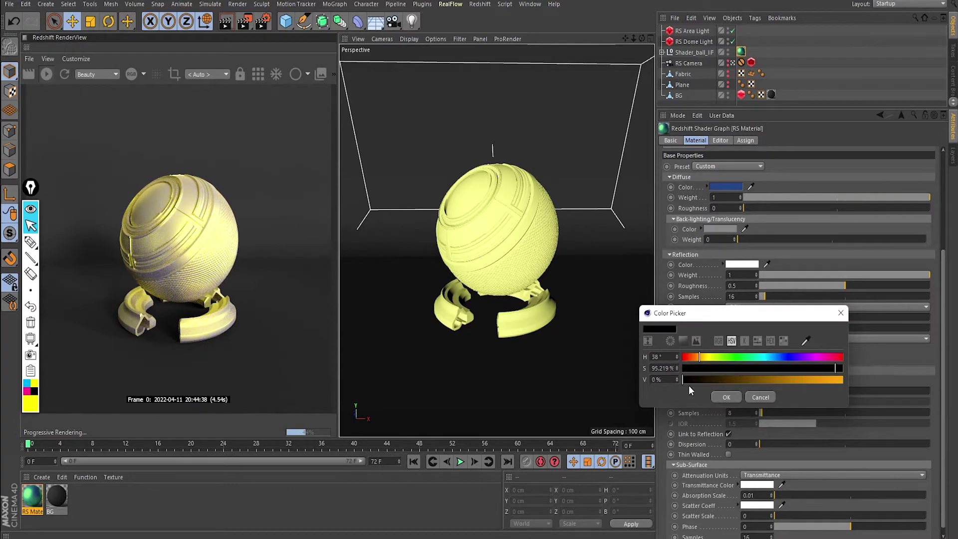
left_click(728, 396)
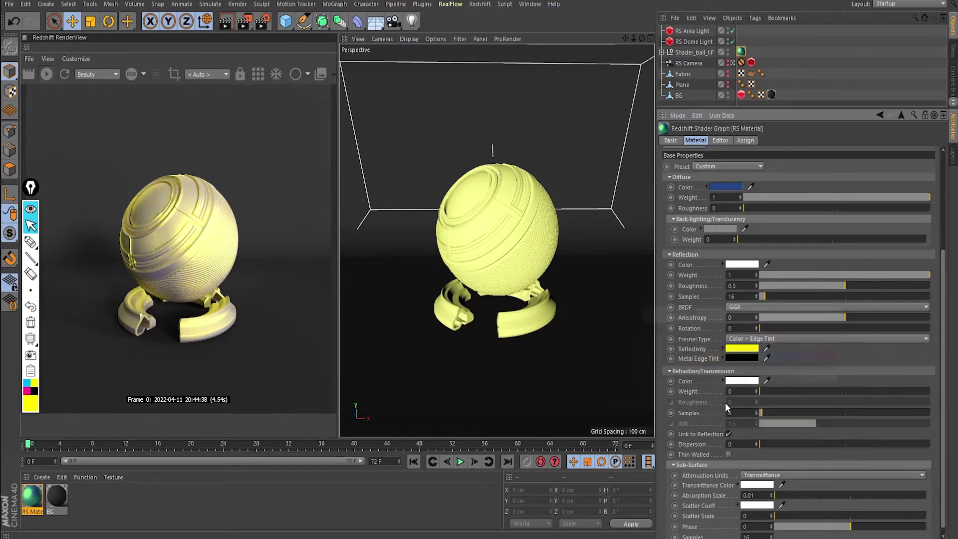
left_click(764, 337)
left_click(748, 376)
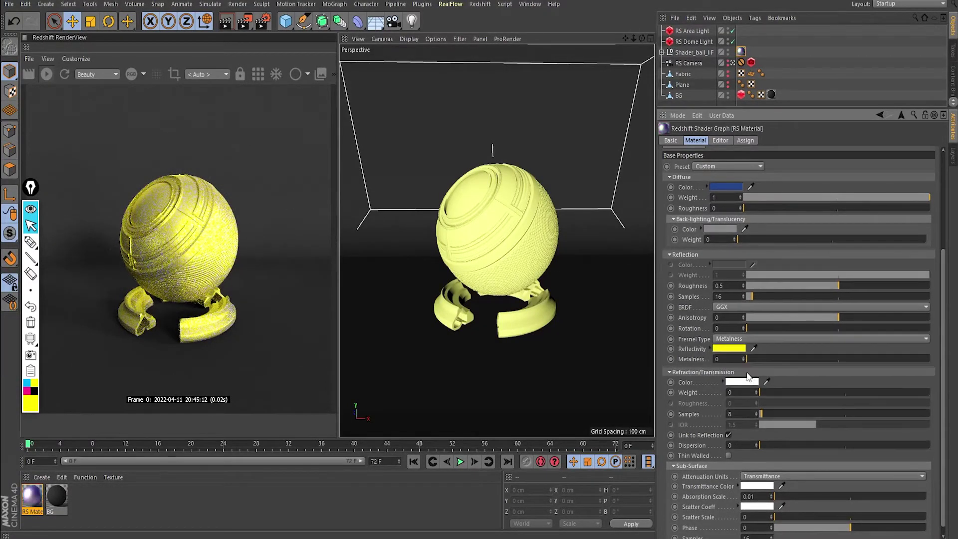
- Change the reflectivity colour to cyan and drag metalness up to about 0.8
left_click(726, 351)
mouse_move(759, 349)
left_mouse_down()
mouse_move(728, 348)
mouse_move(748, 348)
left_mouse_up()
left_click_drag(821, 360, 788, 359)
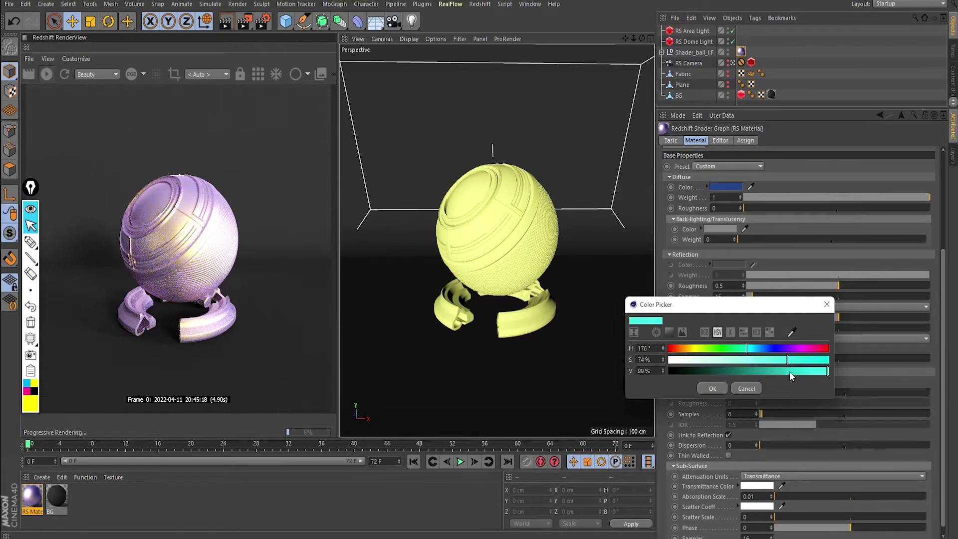
left_click(712, 391)
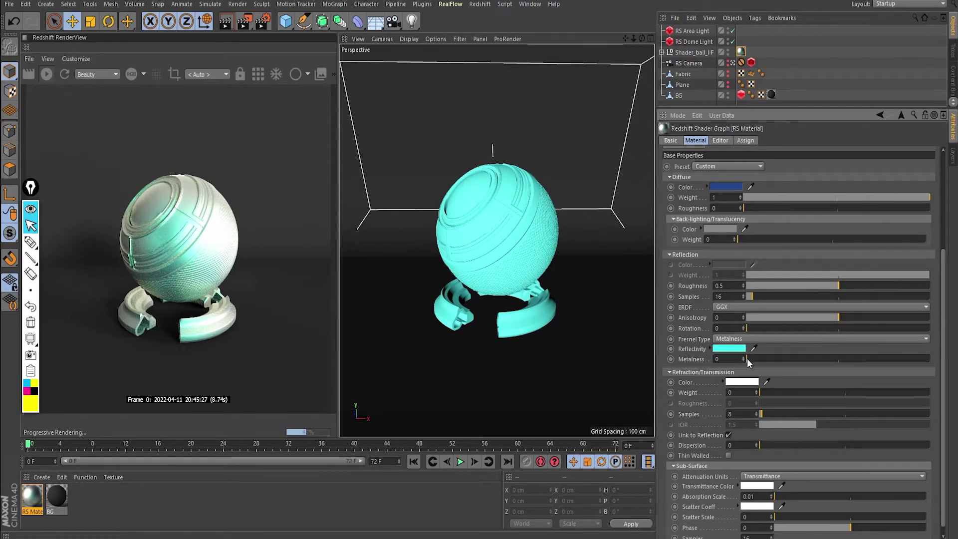
mouse_move(748, 359)
left_mouse_down()
mouse_move(918, 354)
mouse_move(889, 355)
mouse_move(894, 350)
left_mouse_up()
left_click(750, 340)
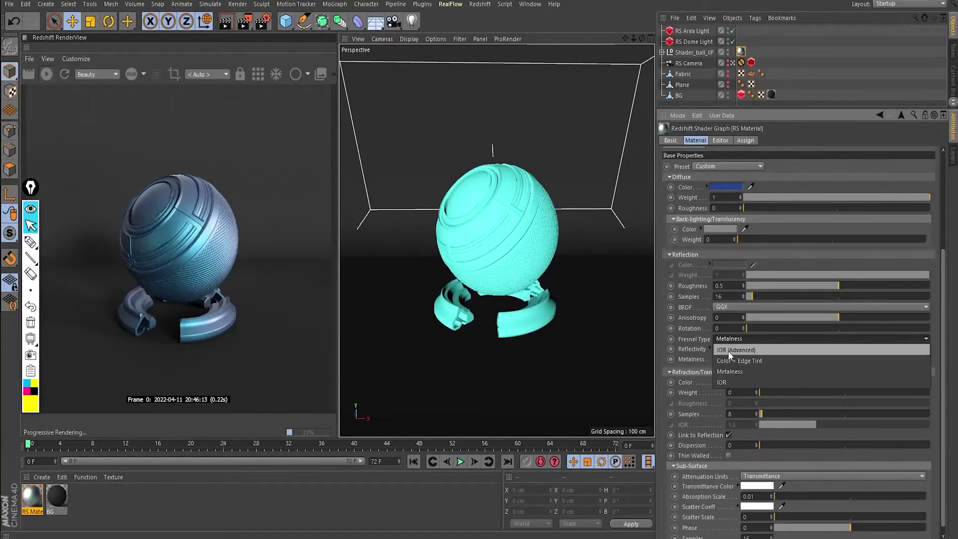
- Switch Fresnel to IOR (Advanced) and handwrite an 'IoR RGB value' note on screen
left_click(740, 351)
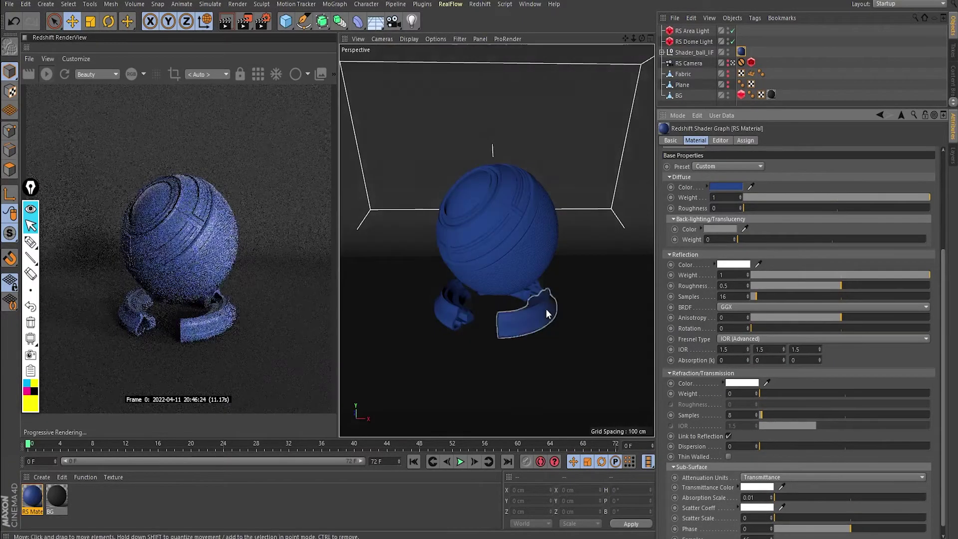
mouse_move(503, 353)
left_mouse_down()
mouse_move(505, 370)
mouse_move(516, 356)
mouse_move(530, 360)
left_mouse_up()
mouse_move(529, 344)
left_mouse_down()
mouse_move(537, 357)
mouse_move(552, 356)
left_mouse_up()
mouse_move(553, 339)
left_mouse_down()
mouse_move(565, 353)
mouse_move(582, 347)
left_mouse_up()
left_click_drag(582, 327, 583, 346)
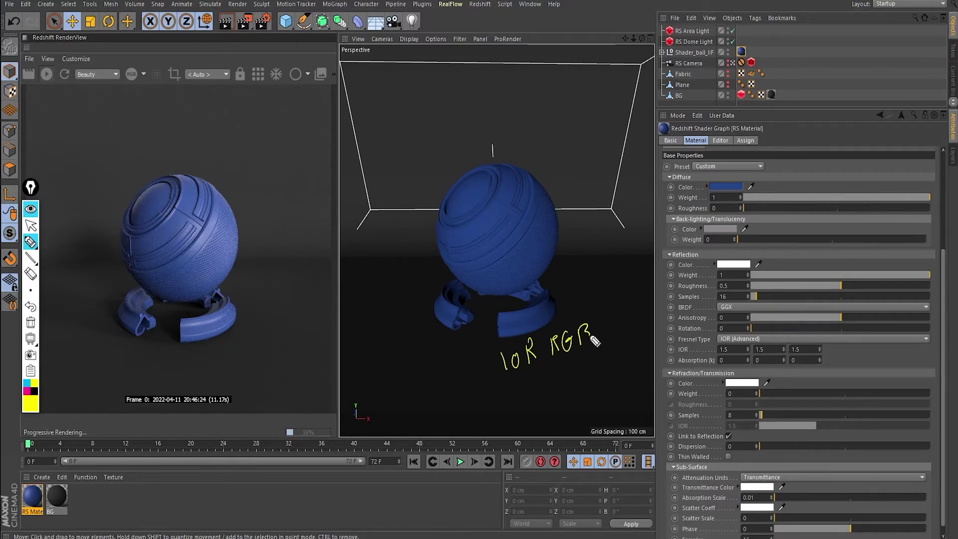
left_click_drag(538, 372, 552, 374)
left_click_drag(564, 379, 574, 390)
mouse_move(578, 375)
left_mouse_down()
mouse_move(589, 384)
mouse_move(599, 372)
left_mouse_up()
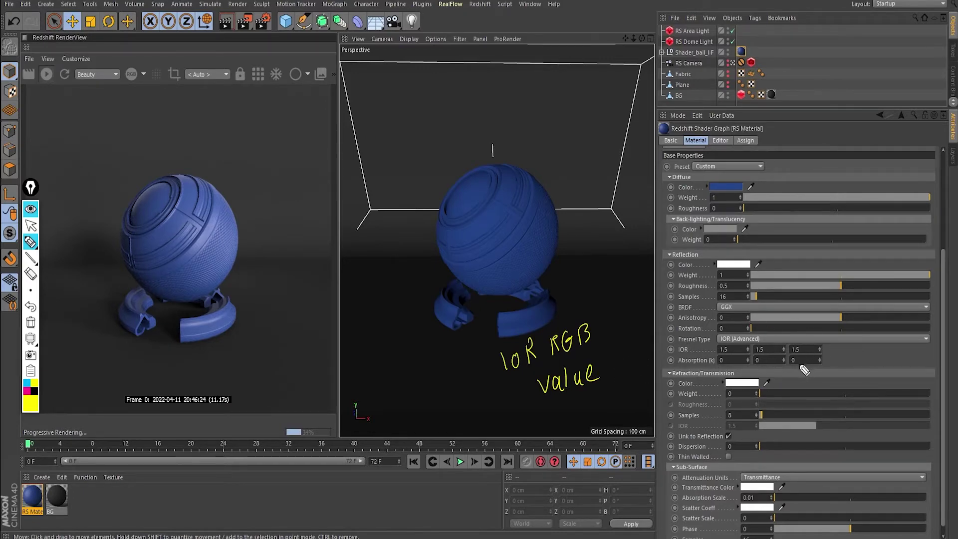
- Clear the note and set the Fresnel type to plain IOR
key("Escape")
left_click(759, 339)
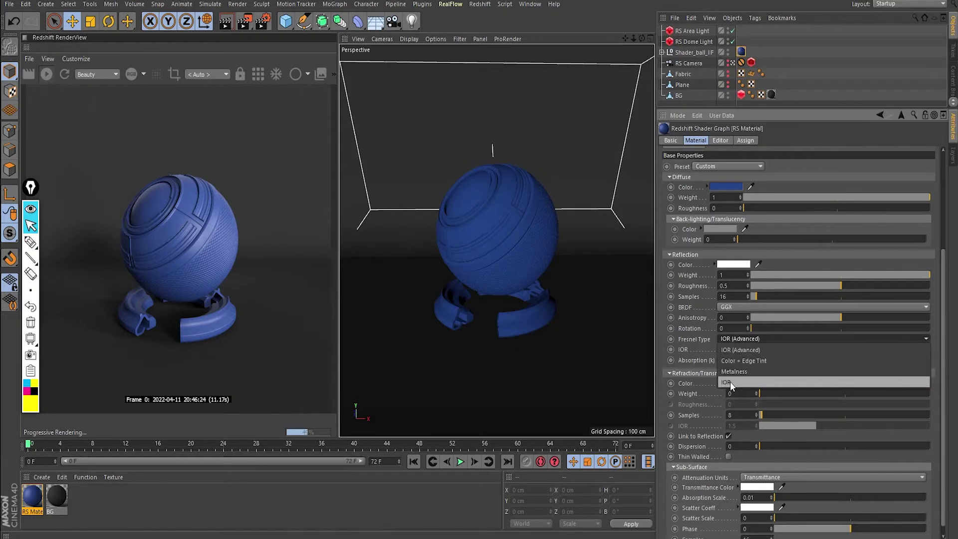
left_click(731, 384)
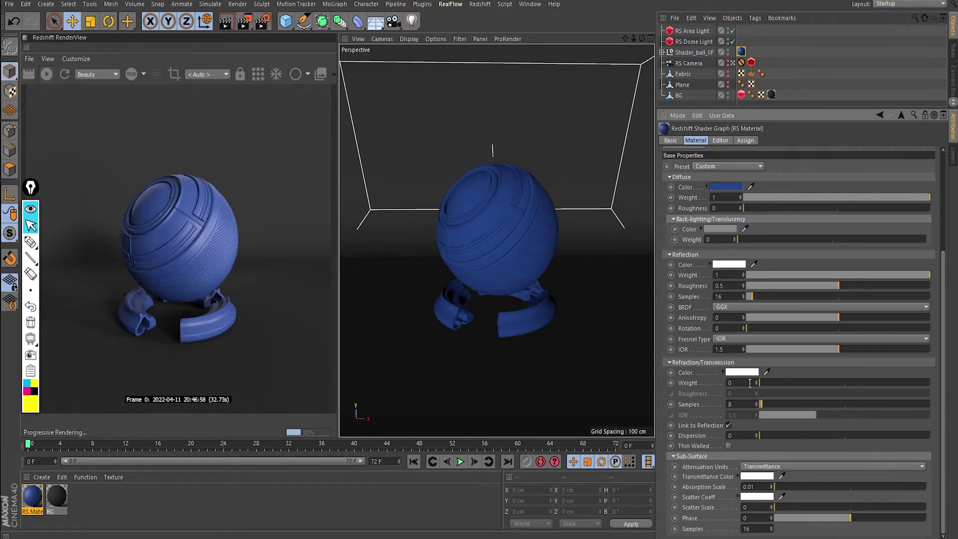
- Set refraction weight 0.844 and roughness 0.166, and return the IOR to 1.5
left_click_drag(762, 382, 904, 363)
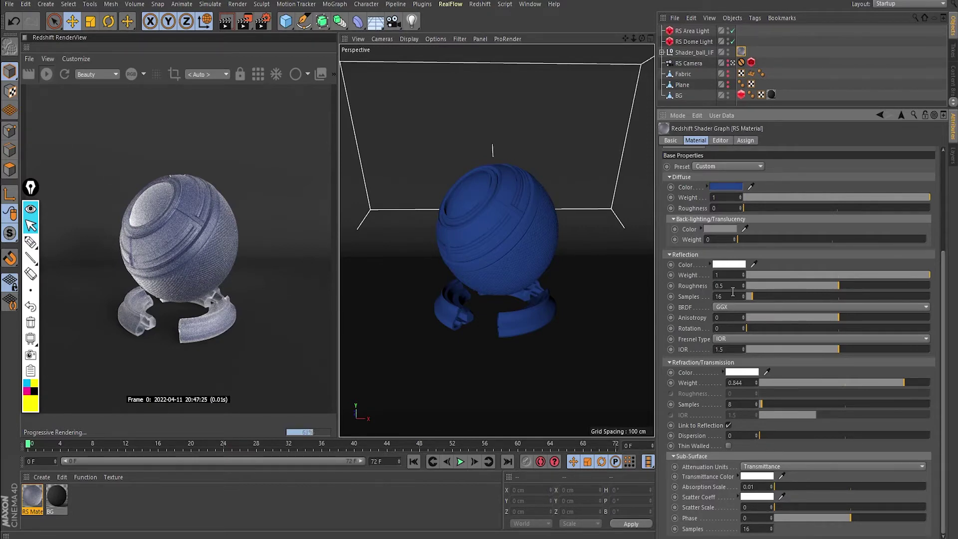
left_click_drag(831, 286, 777, 282)
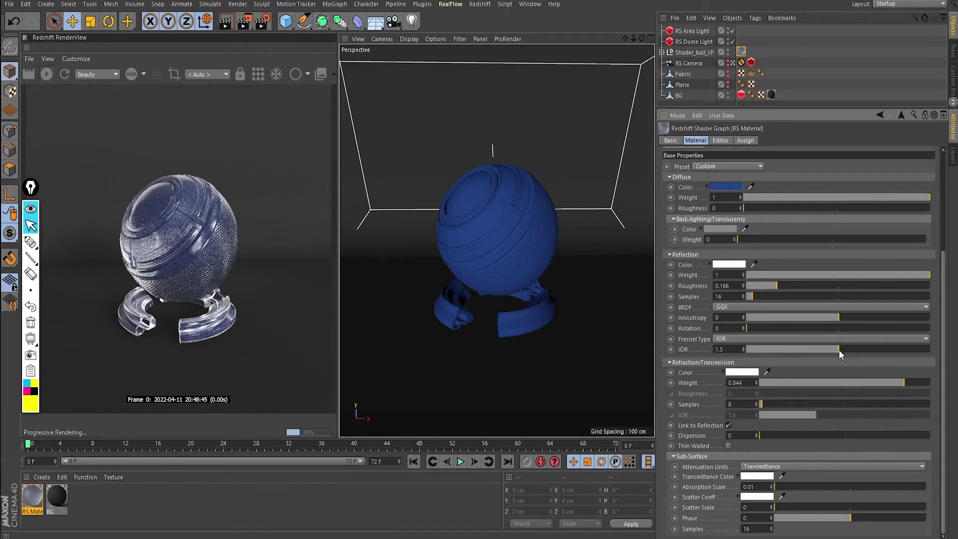
left_click_drag(840, 349, 882, 348)
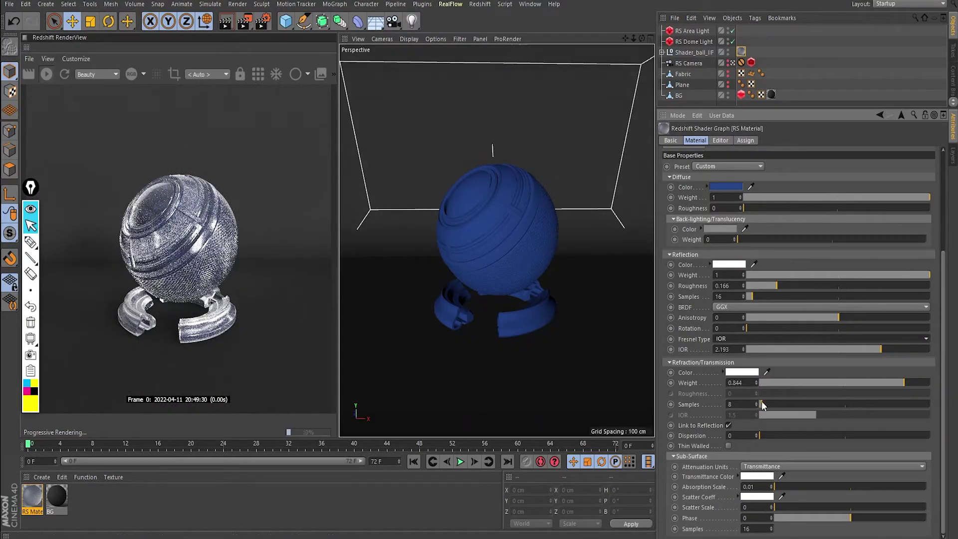
left_click_drag(833, 351, 786, 352)
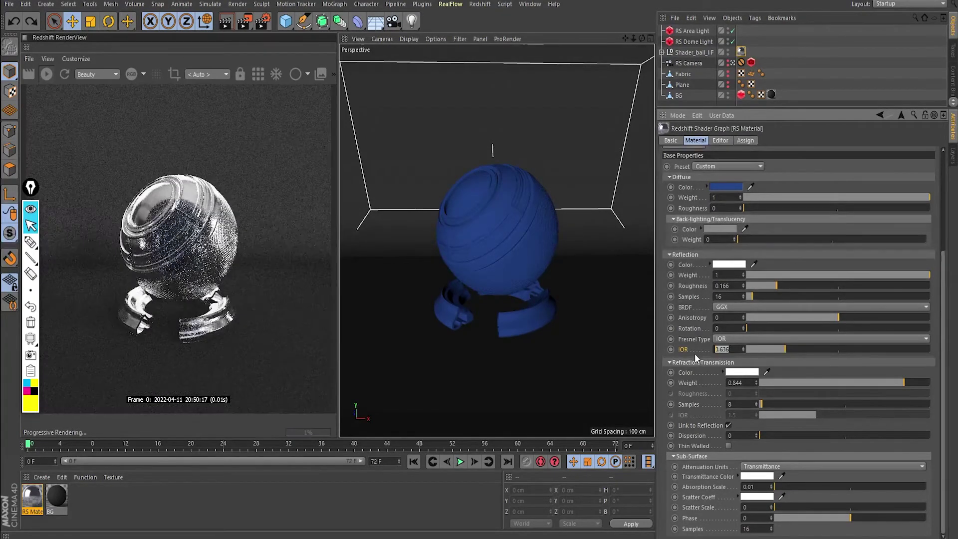
type("1.")
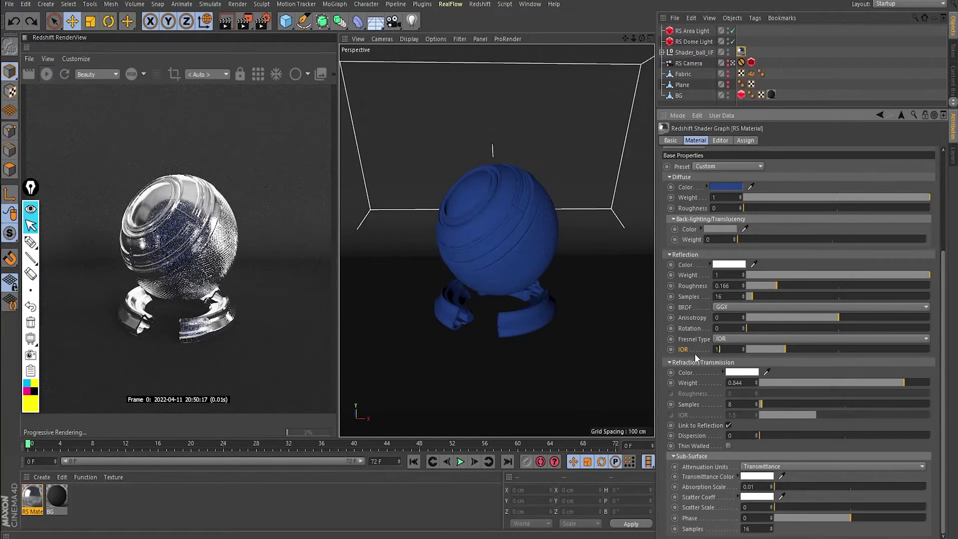
type("5")
key("Return")
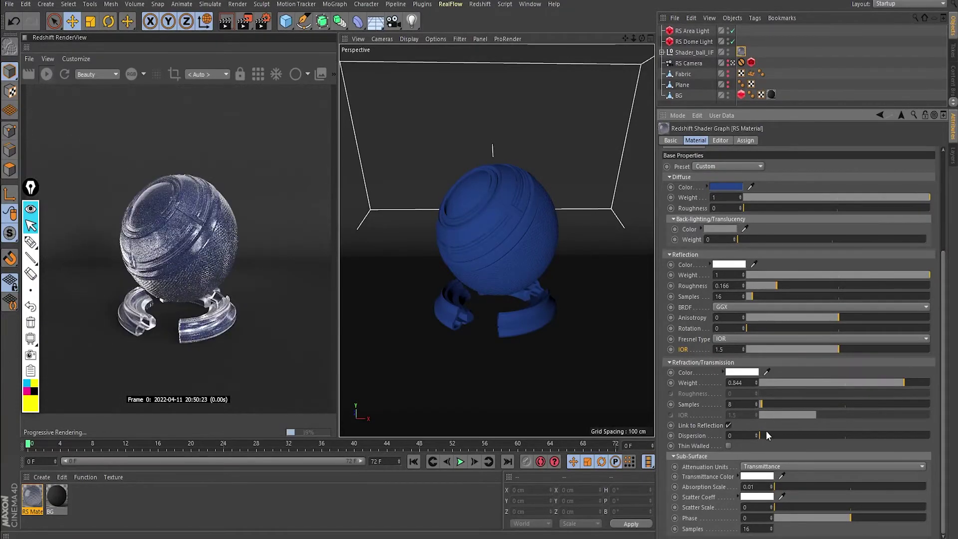
- Test dispersion up to about 41, reset it to 0, and enable Thin Walled
left_click_drag(760, 436, 813, 422)
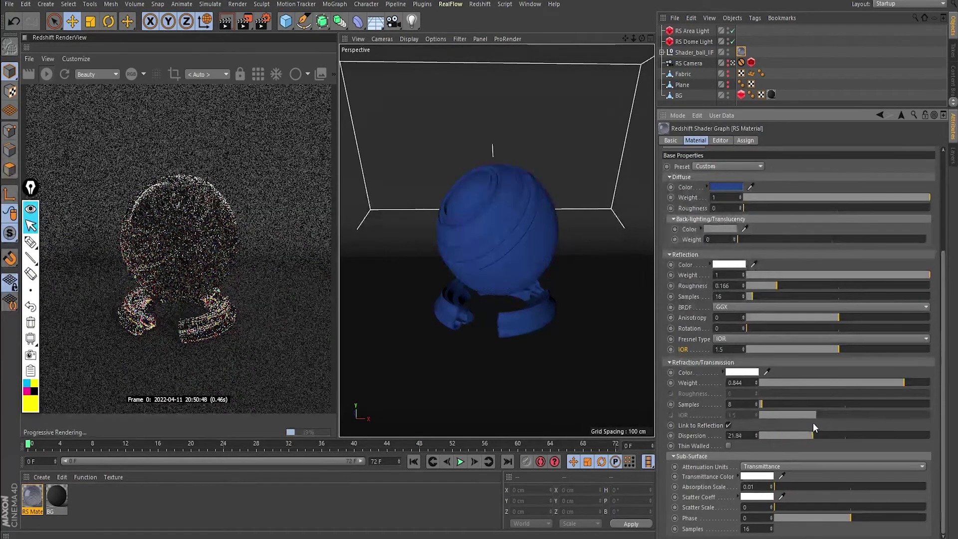
left_click_drag(814, 422, 860, 419)
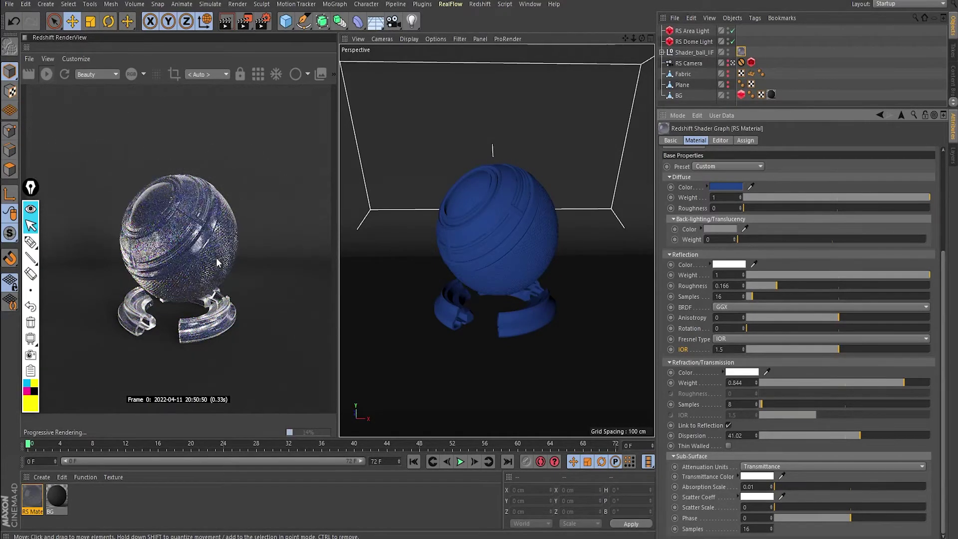
left_click_drag(784, 437, 752, 441)
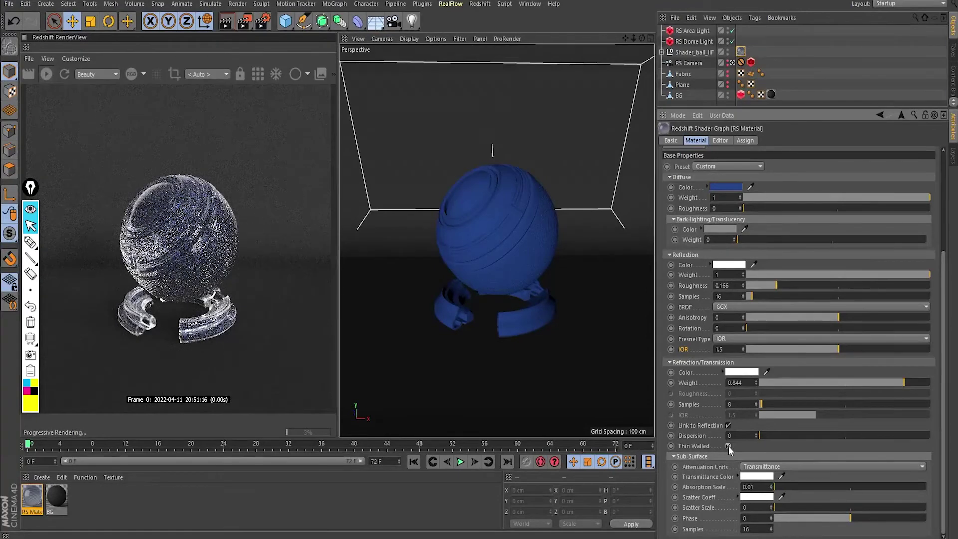
left_click(729, 446)
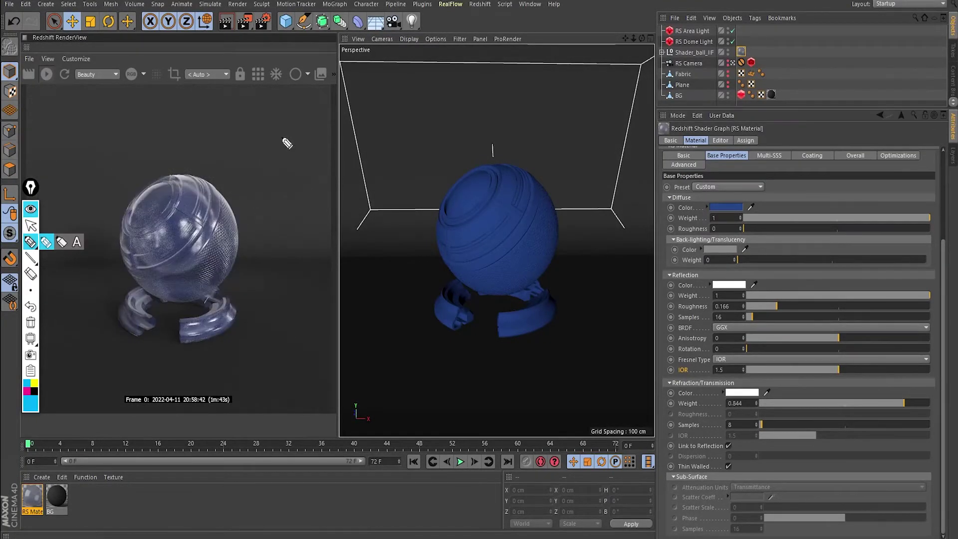
left_click_drag(282, 139, 236, 192)
left_click_drag(165, 255, 96, 325)
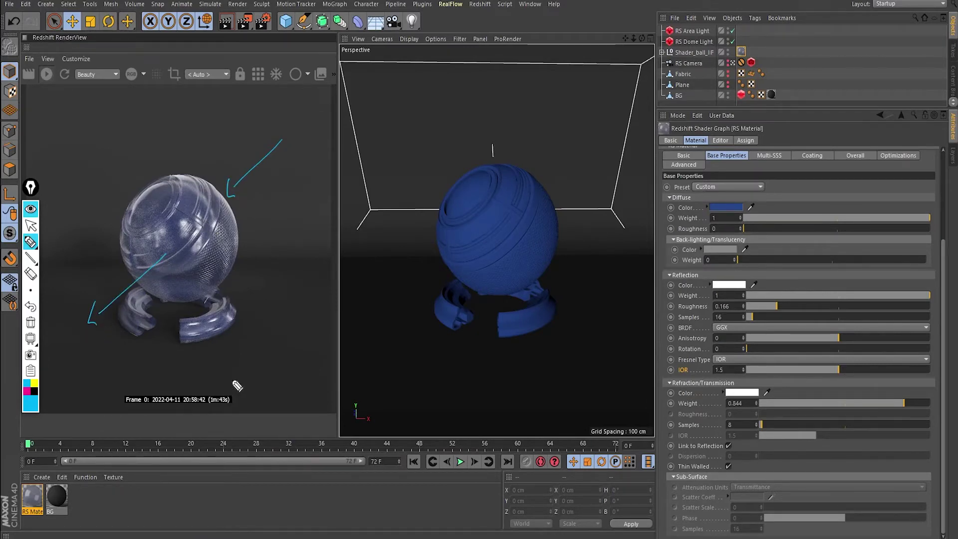
key("Escape")
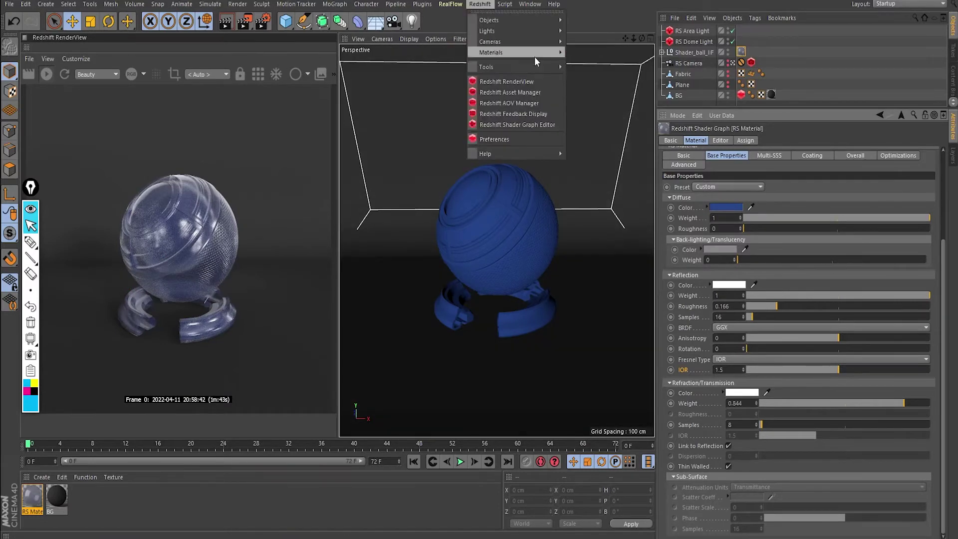
- Create a new RS Material and drop it onto the blue material, turning the ball grey
mouse_move(491, 52)
left_click(603, 53)
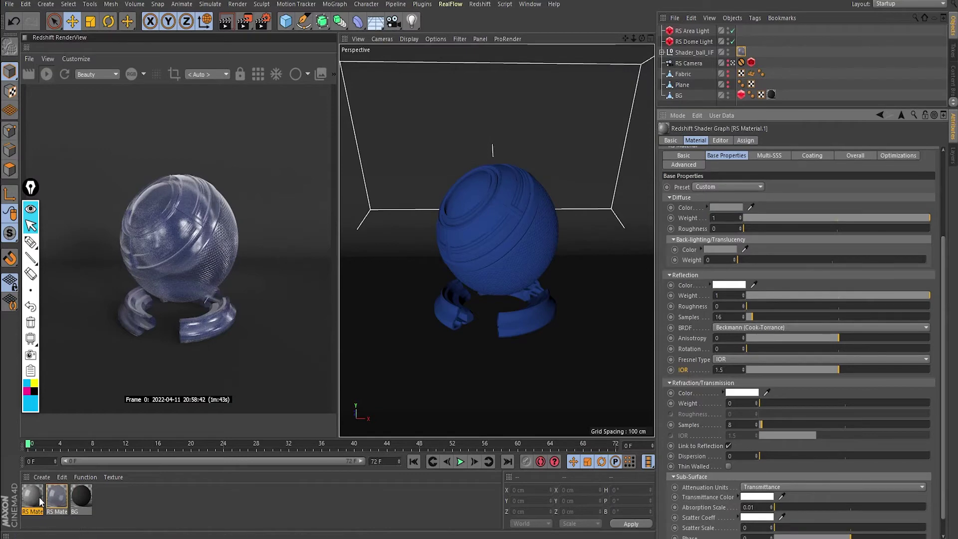
left_click_drag(40, 501, 39, 494)
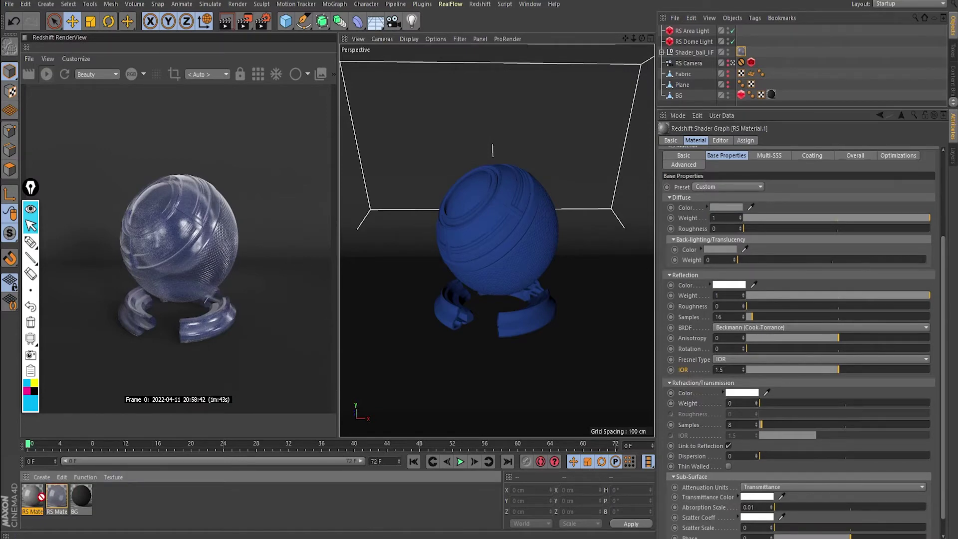
left_click_drag(41, 497, 57, 499)
left_click_drag(57, 500, 55, 495)
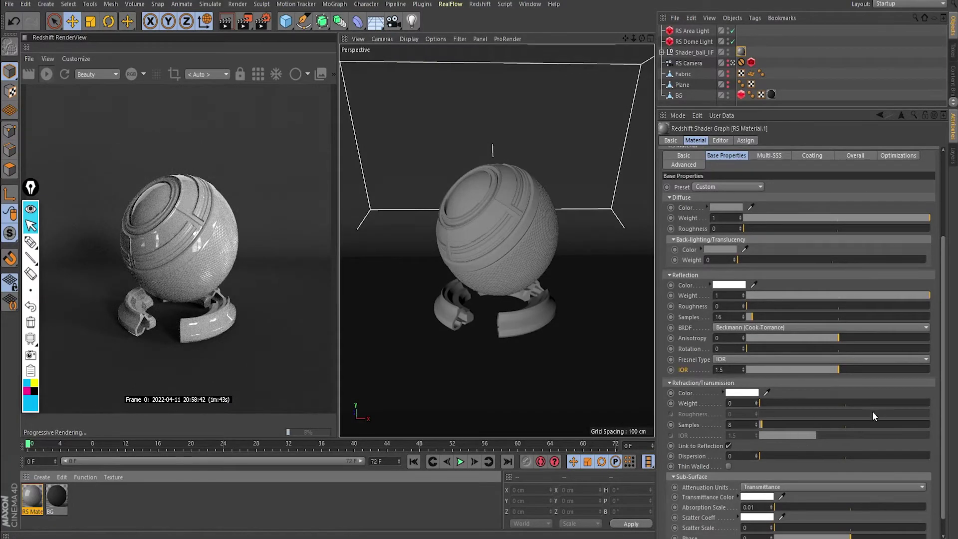
scroll(945, 359, "down", 1)
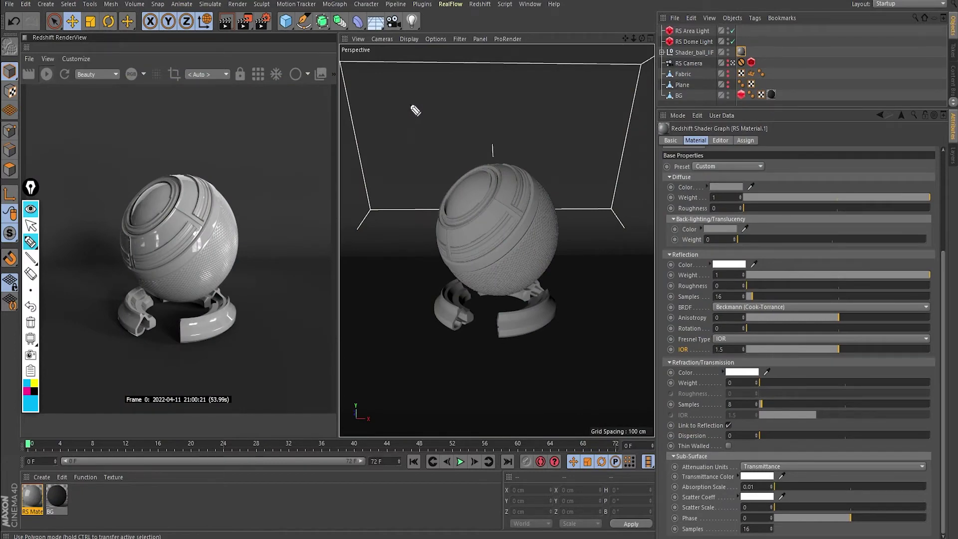
left_click_drag(377, 98, 449, 89)
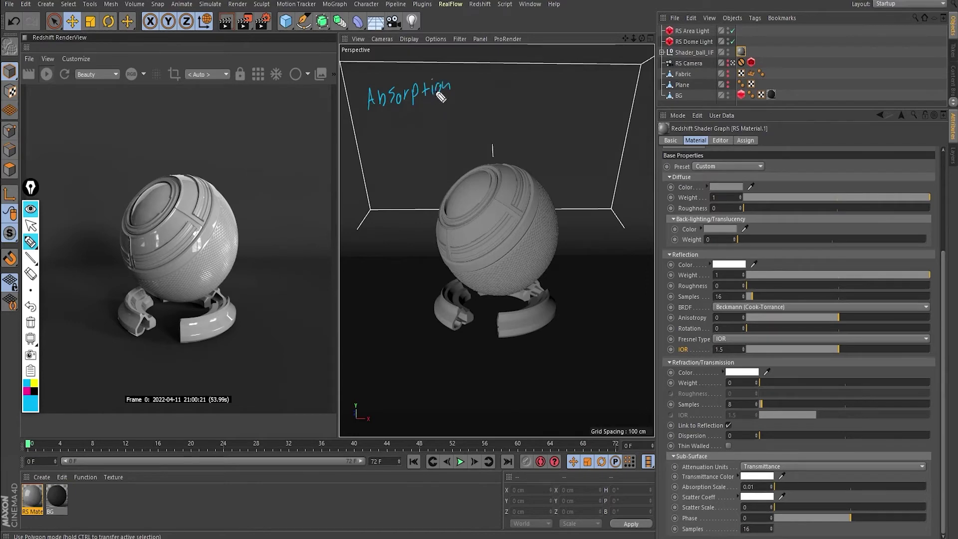
- Handwrite the Absorption and Scattering notes over the viewport
mouse_move(382, 124)
left_mouse_down()
mouse_move(386, 140)
mouse_move(432, 125)
mouse_move(420, 136)
left_mouse_up()
left_click(457, 85)
left_click(457, 91)
mouse_move(469, 82)
left_mouse_down()
mouse_move(480, 92)
mouse_move(586, 80)
left_mouse_up()
- Draw light arrows through the sphere labelled 100 incoming, 80 outgoing and 20 absorbed
left_click_drag(301, 111, 236, 190)
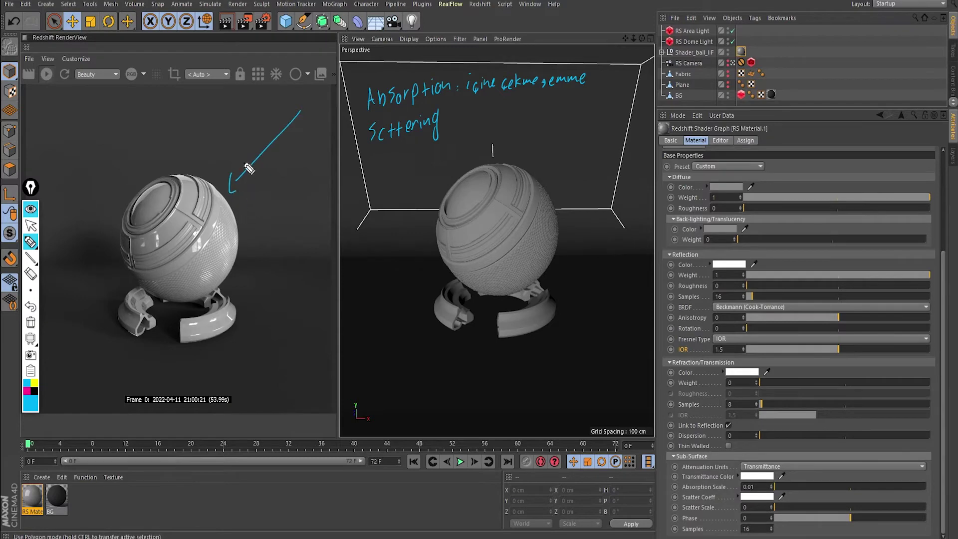
mouse_move(246, 192)
left_mouse_down()
mouse_move(245, 202)
mouse_move(266, 183)
left_mouse_up()
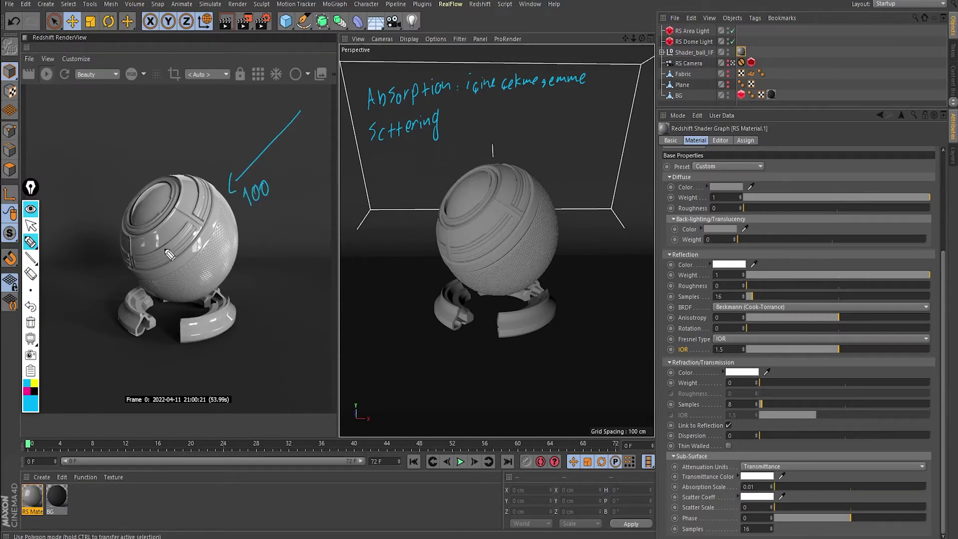
mouse_move(154, 255)
left_mouse_down()
mouse_move(91, 309)
mouse_move(98, 306)
left_mouse_up()
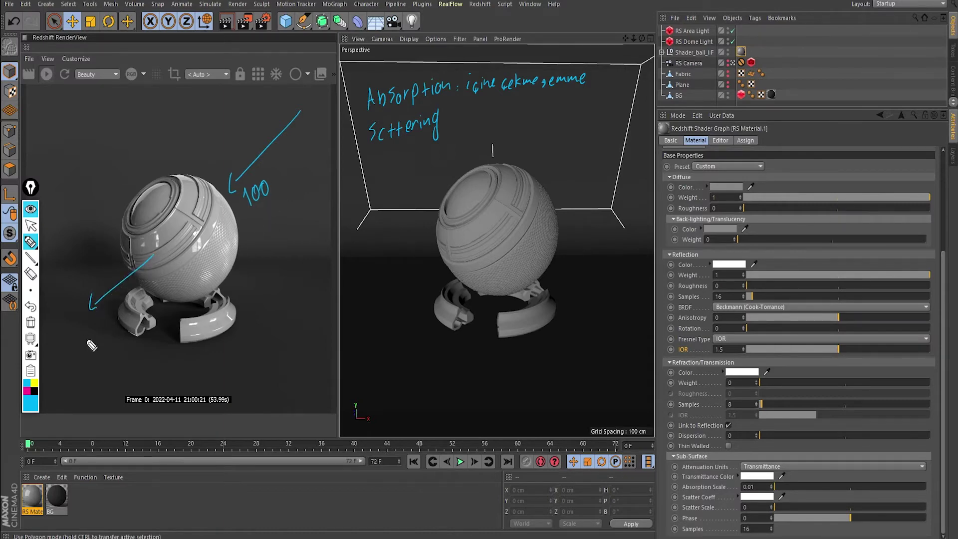
left_click_drag(90, 333, 97, 334)
left_click_drag(204, 225, 194, 240)
mouse_move(241, 260)
left_mouse_down()
mouse_move(250, 274)
mouse_move(256, 257)
left_mouse_up()
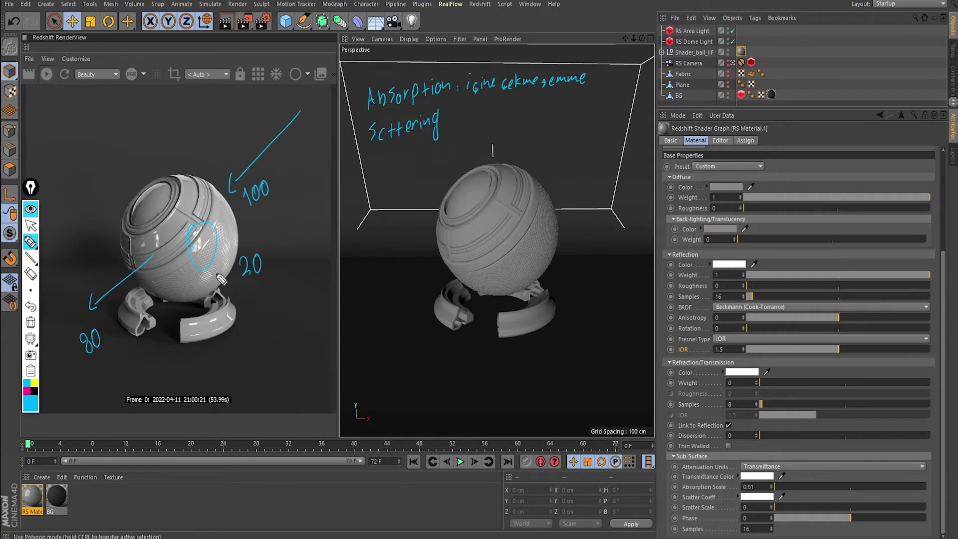
- Write the meaning of scattering and draw magenta scattered-light arrows inside the sphere
left_click(450, 119)
mouse_move(463, 113)
left_mouse_down()
mouse_move(465, 131)
mouse_move(522, 117)
left_mouse_up()
left_click(26, 391)
mouse_move(274, 102)
left_mouse_down()
mouse_move(193, 194)
mouse_move(201, 189)
mouse_move(169, 197)
mouse_move(154, 237)
left_mouse_up()
mouse_move(150, 227)
left_mouse_down()
mouse_move(163, 229)
mouse_move(167, 286)
mouse_move(178, 273)
left_mouse_up()
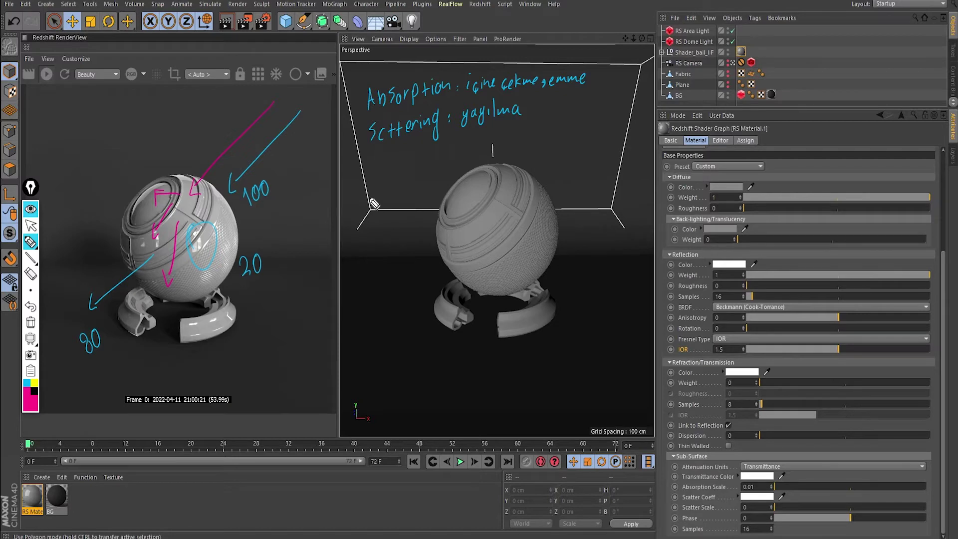
- Clear the annotations and set the transmittance colour to a soft yellow
key("Escape")
left_click(756, 477)
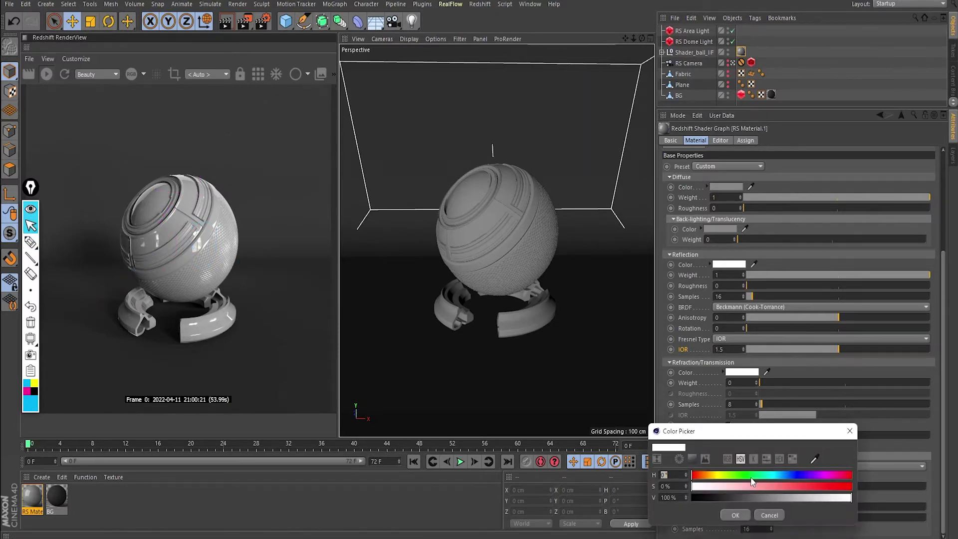
left_click(716, 475)
mouse_move(719, 486)
left_mouse_down()
mouse_move(832, 496)
mouse_move(798, 486)
left_mouse_up()
left_click(810, 498)
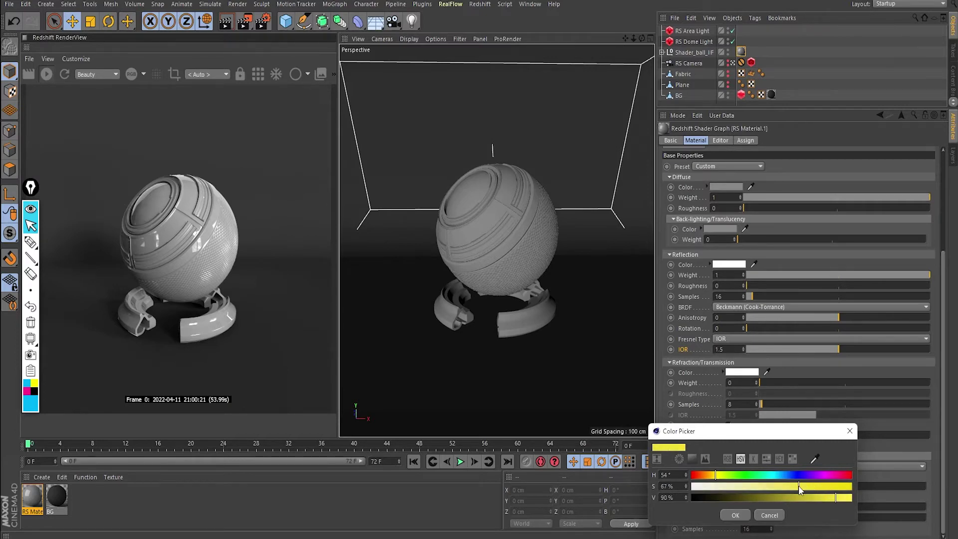
left_click(743, 516)
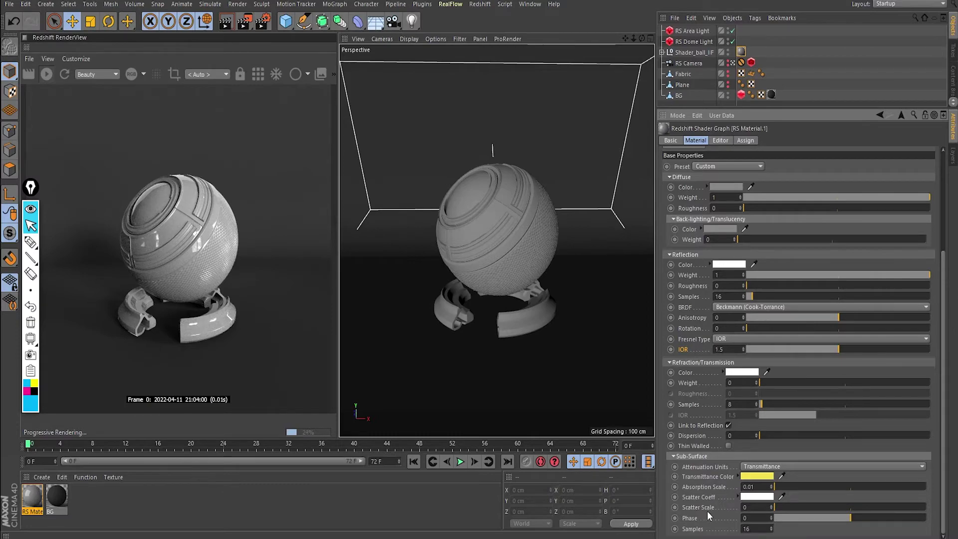
- Set scatter scale to 0.14 and absorption scale to 0.1
type("0")
left_click_drag(781, 508, 785, 509)
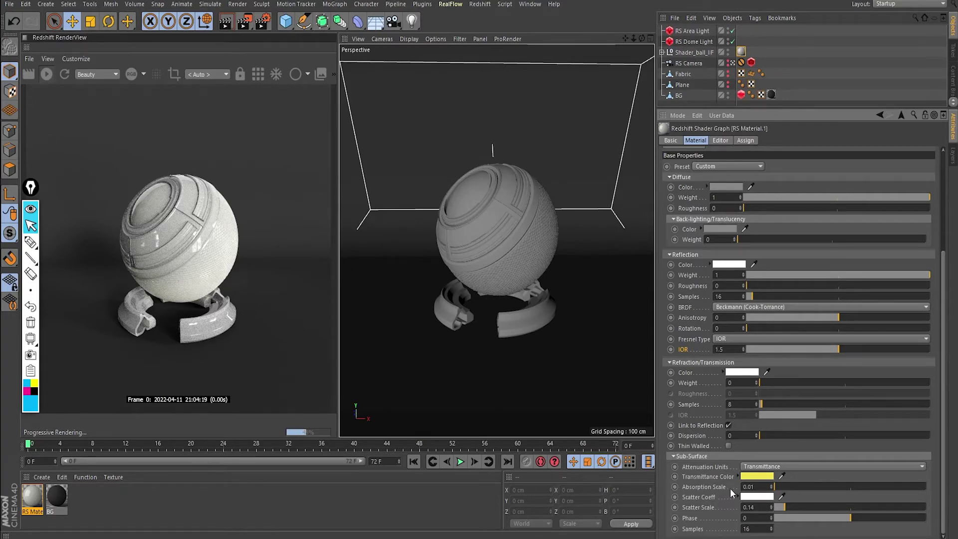
key("ctrl+z")
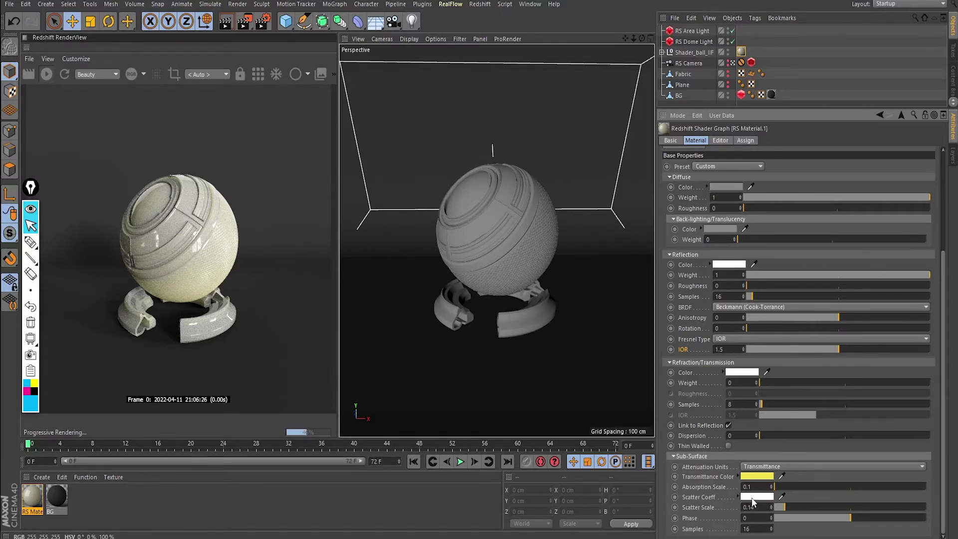
- Darken the scatter coefficient colour to a dark grey
left_click(752, 498)
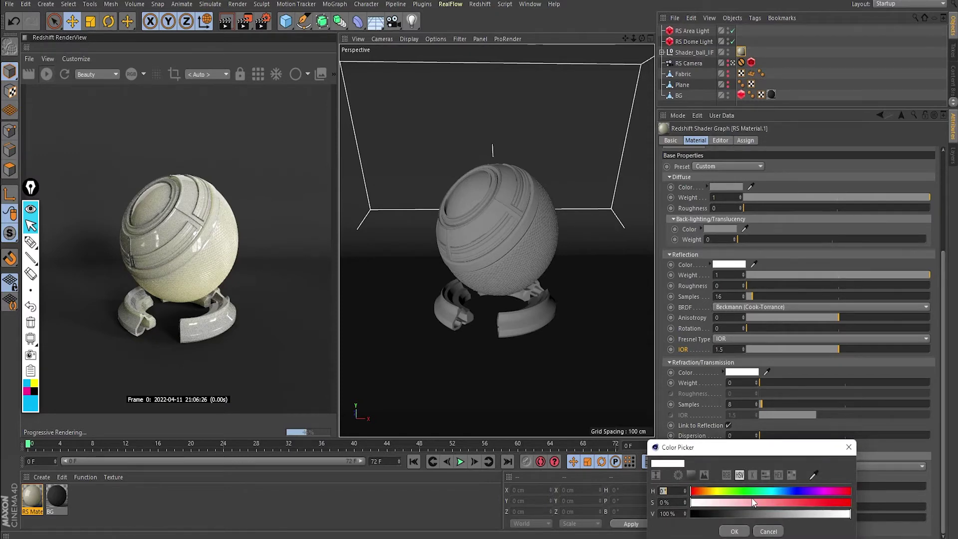
left_click_drag(838, 520, 754, 517)
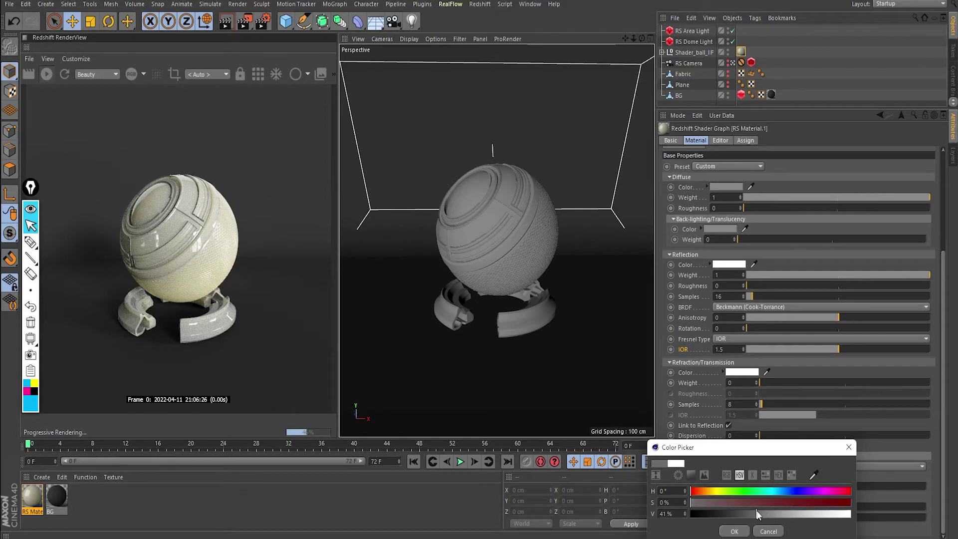
left_click(733, 531)
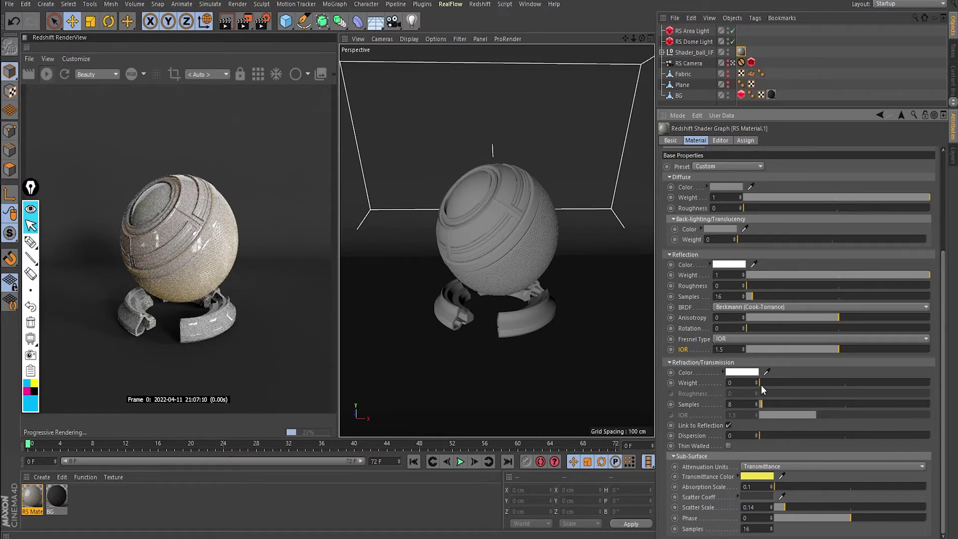
- Raise refraction weight to 0.781 and set attenuation units to Extinction
left_click_drag(760, 383, 841, 370)
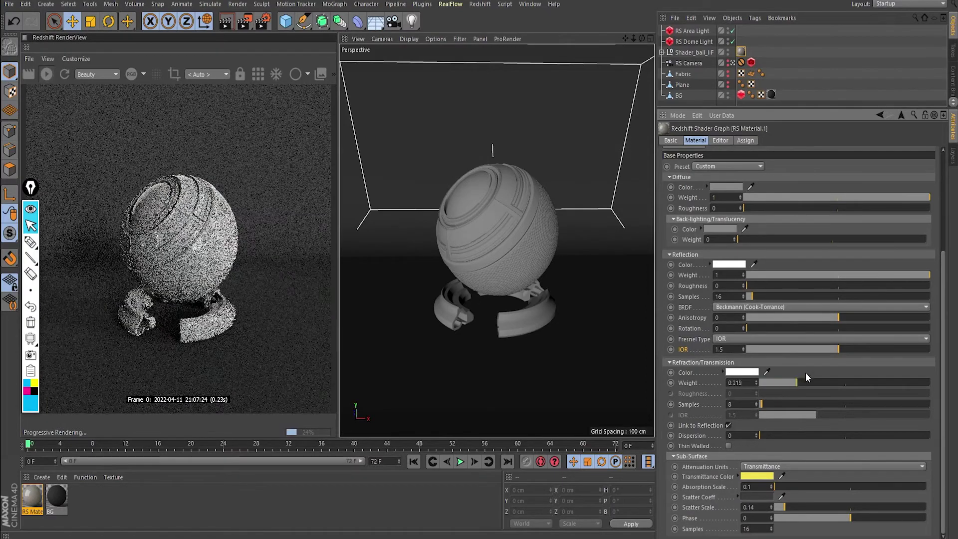
left_click_drag(840, 369, 894, 361)
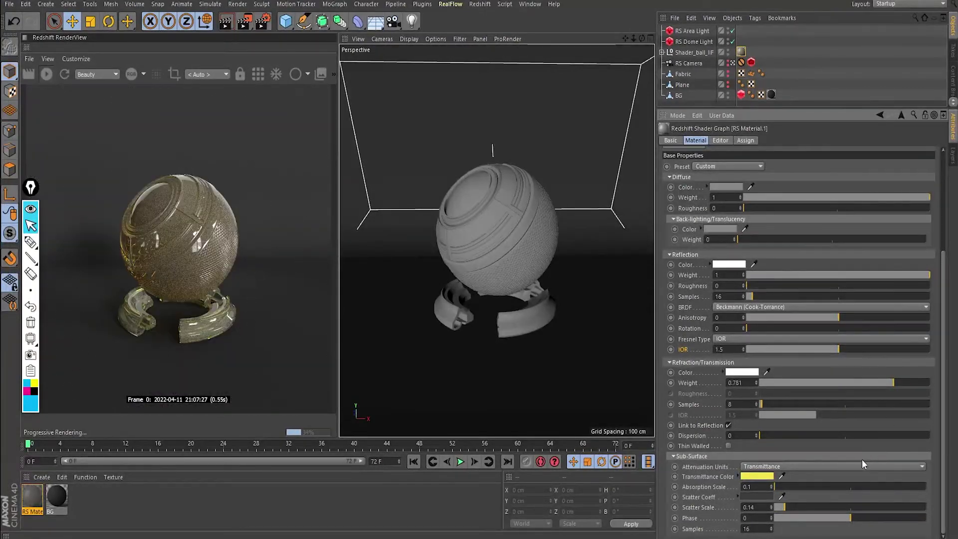
left_click(835, 465)
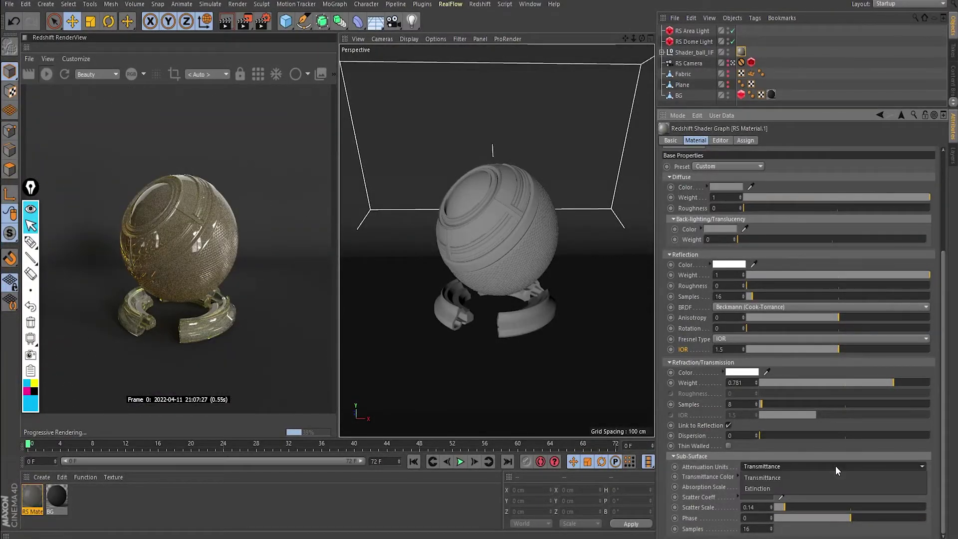
left_click(759, 489)
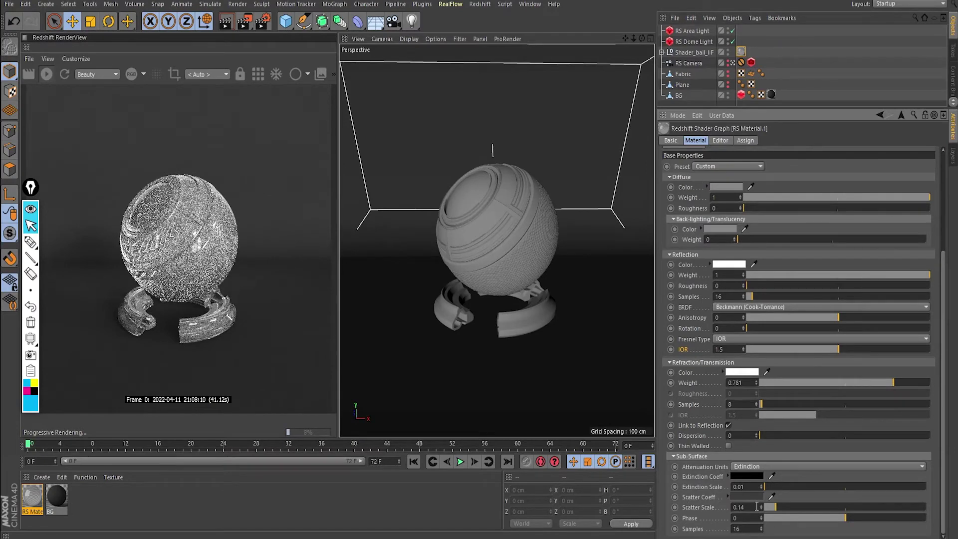
- Set the extinction coefficient colour to bright green (hue 120°, high saturation and value)
left_click(755, 477)
left_click(748, 476)
left_click(790, 487)
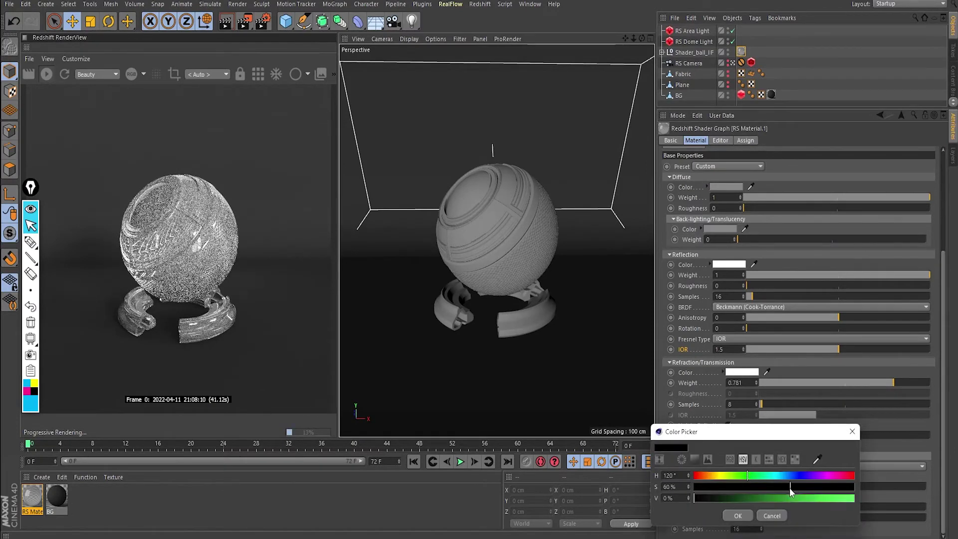
left_click(831, 498)
left_click(738, 516)
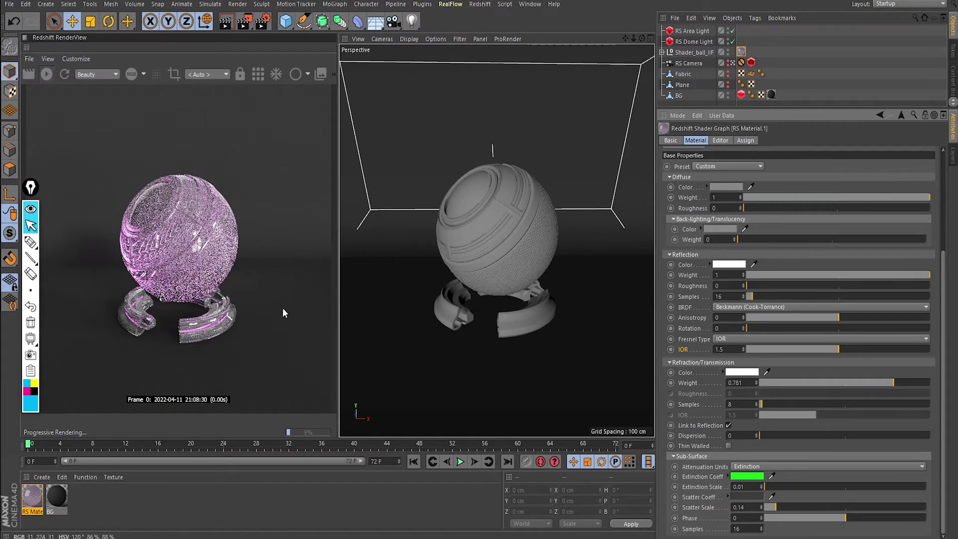
- Reopen the extinction colour and switch the picker to the Color Wheel
left_click(745, 475)
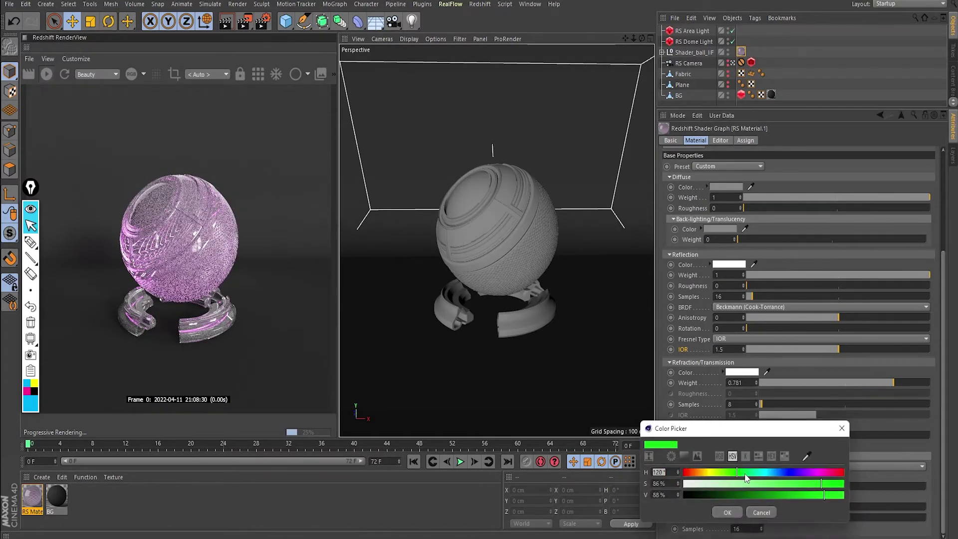
left_click(672, 456)
left_click(678, 473)
left_click_drag(720, 432, 752, 313)
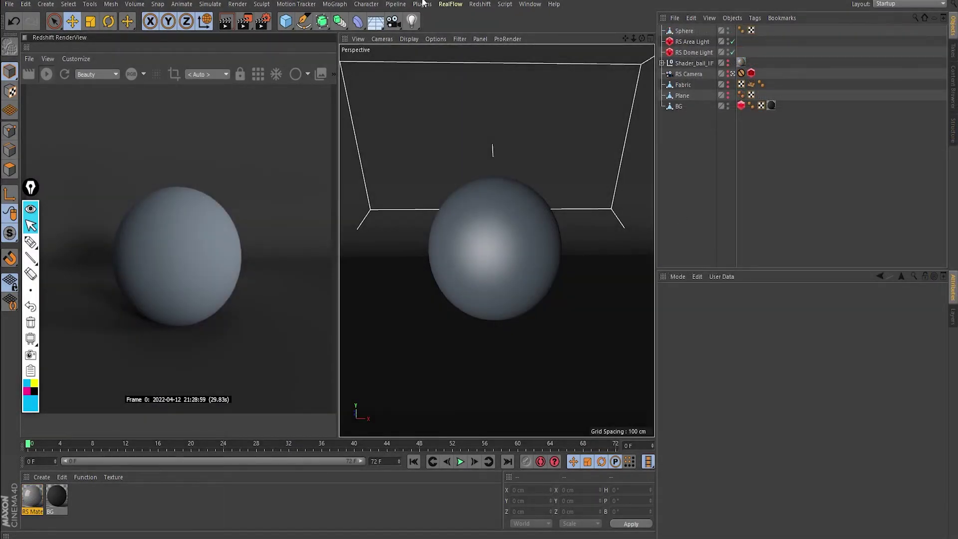
- Create an RS Material, rename it 'Texture', and drag it onto the Sphere
left_click(479, 4)
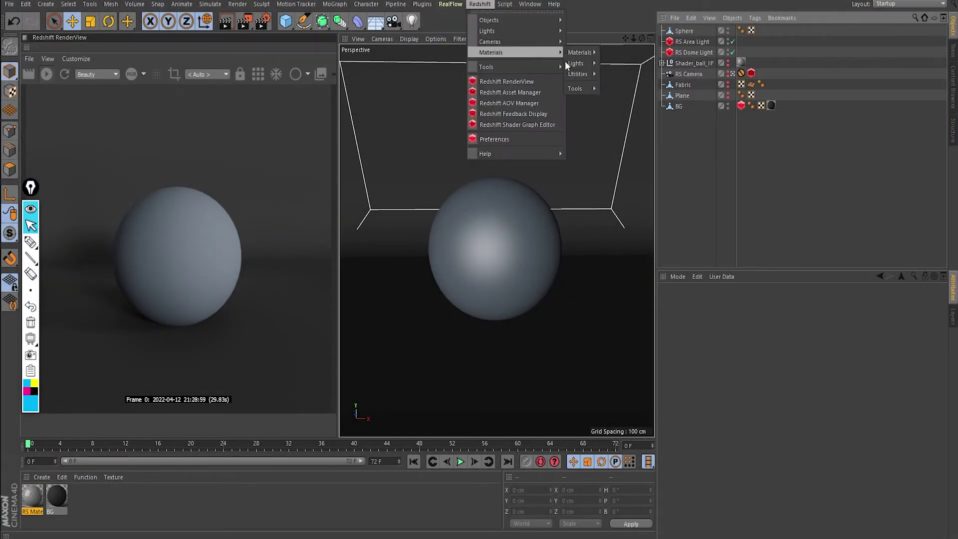
left_click(607, 55)
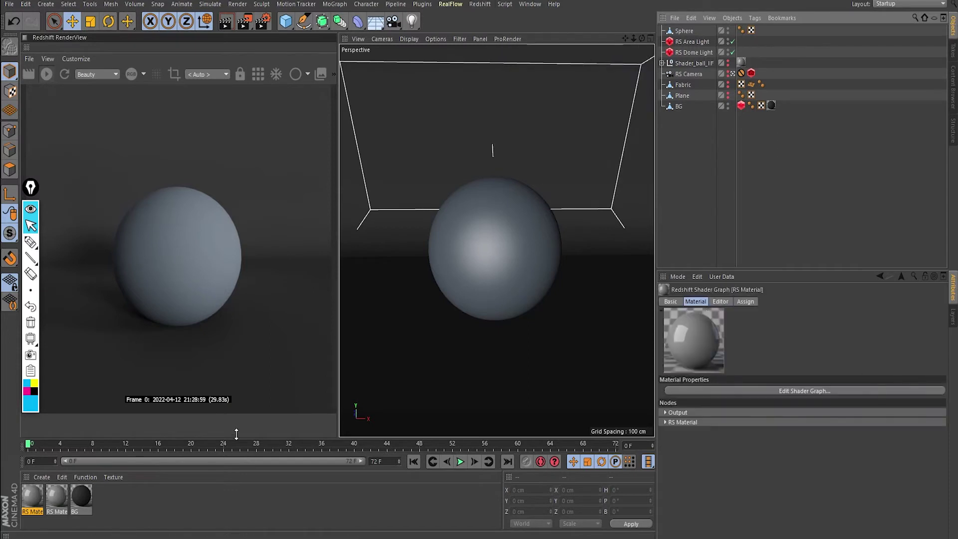
double_click(33, 511)
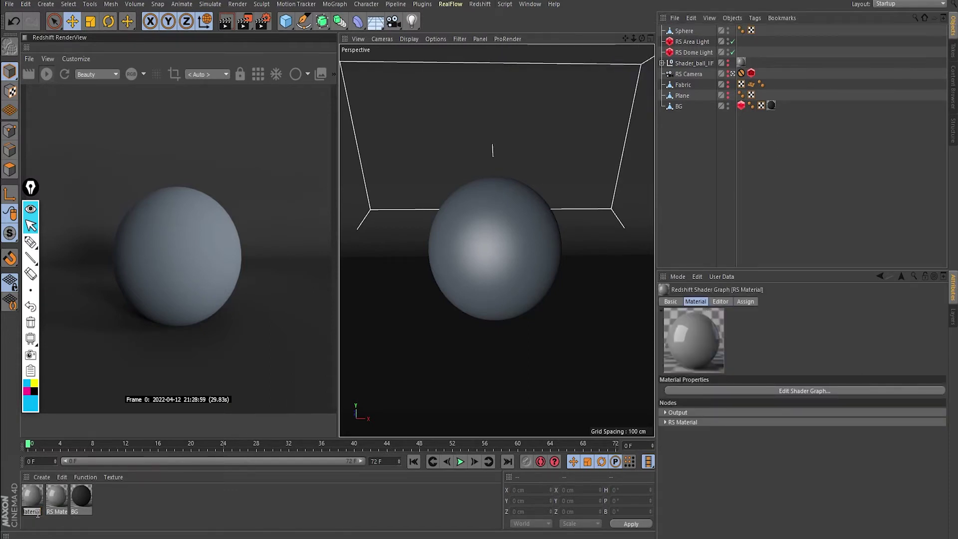
type("Texture")
key("Return")
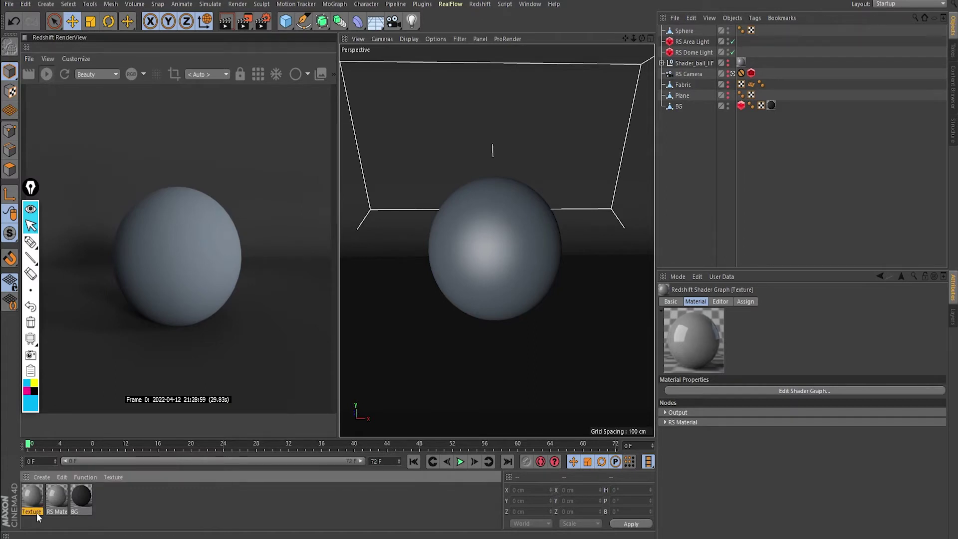
mouse_move(37, 513)
left_mouse_down()
mouse_move(661, 3)
mouse_move(693, 29)
left_mouse_up()
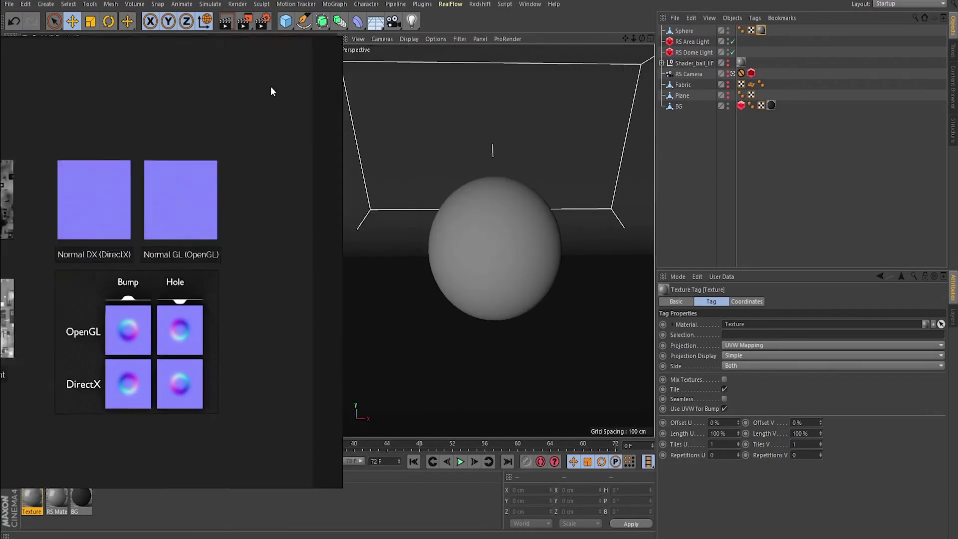
- Open the Texture material's Shader Graph from its tag and enlarge the graph window
double_click(742, 62)
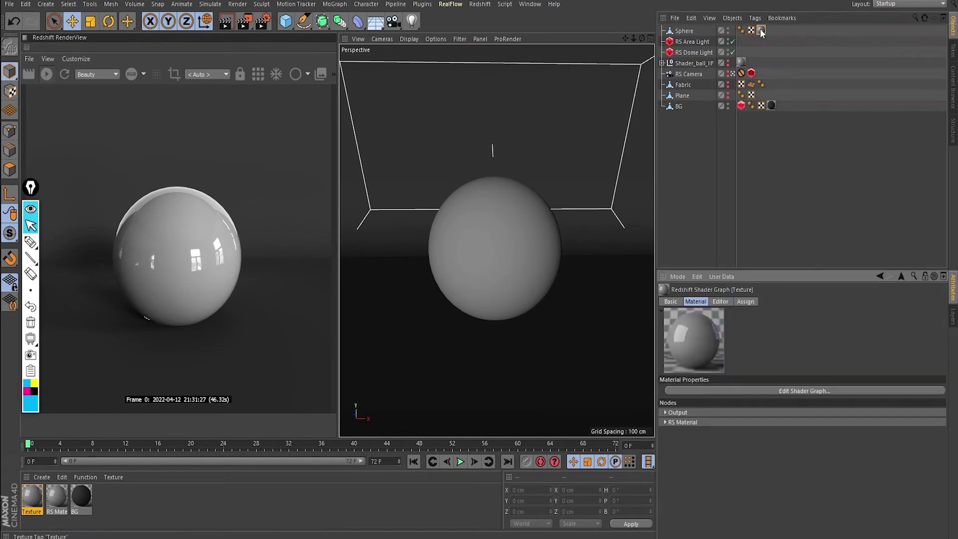
left_click(802, 391)
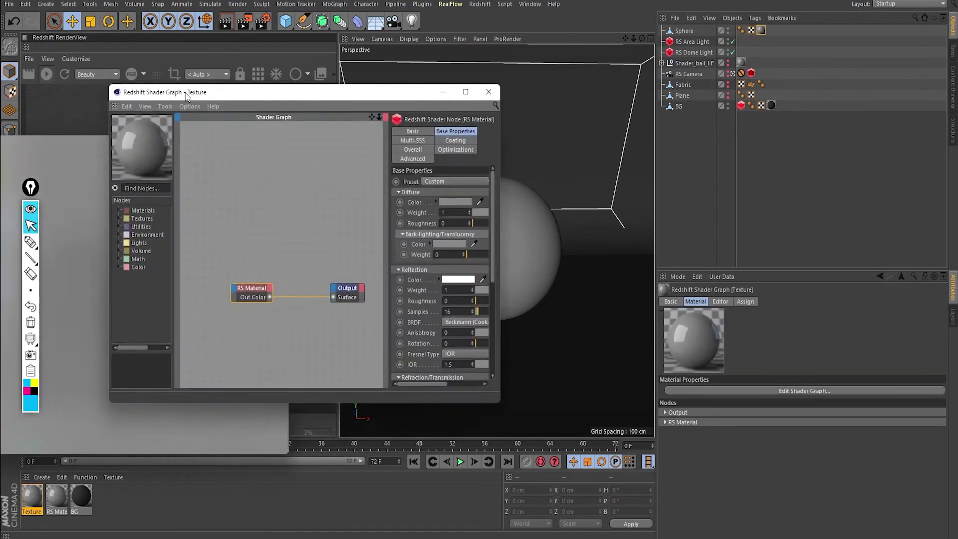
left_click_drag(187, 95, 389, 37)
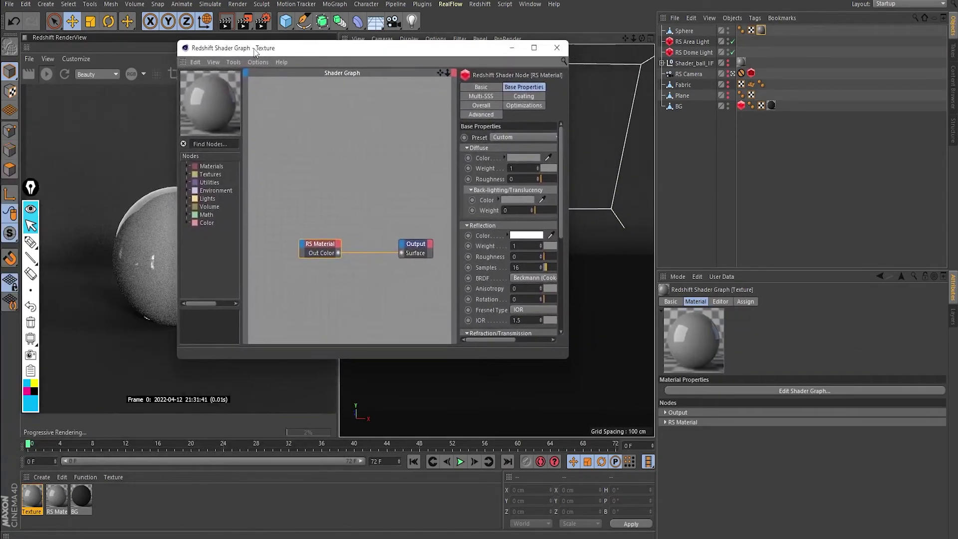
left_click_drag(701, 344, 792, 406)
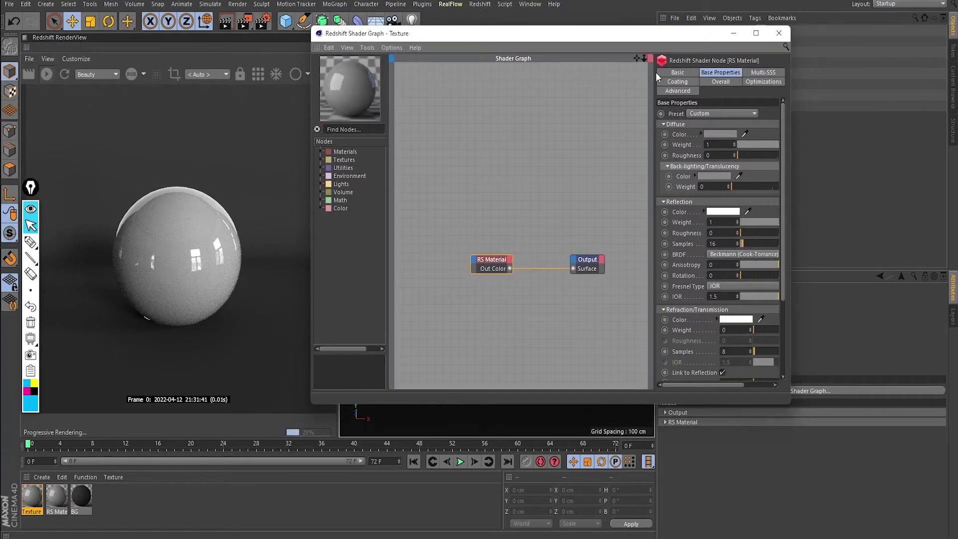
left_click_drag(791, 190, 813, 175)
left_click_drag(672, 207, 647, 204)
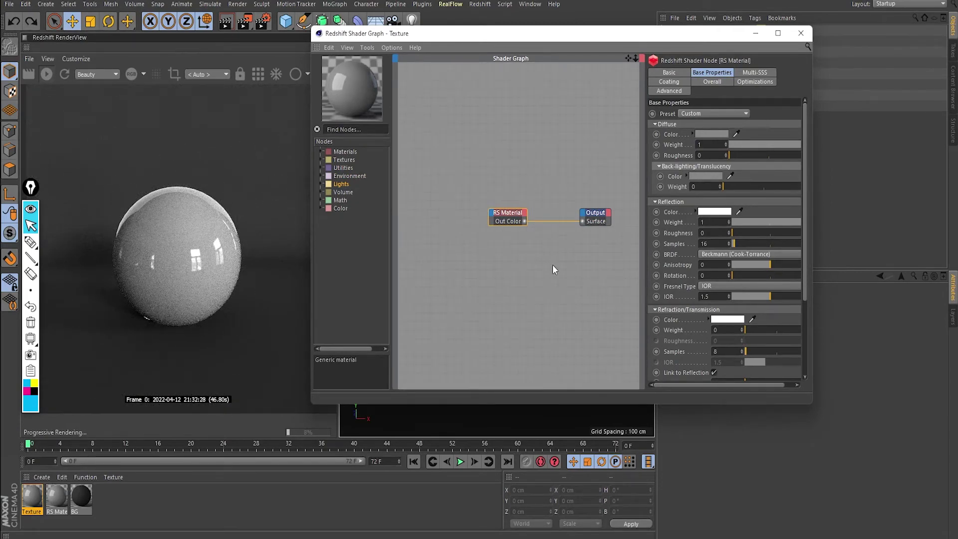
- Pan and zoom the graph to frame the RS Material and Output nodes
mouse_move(553, 264)
middle_mouse_down()
mouse_move(561, 261)
mouse_move(556, 271)
middle_mouse_up()
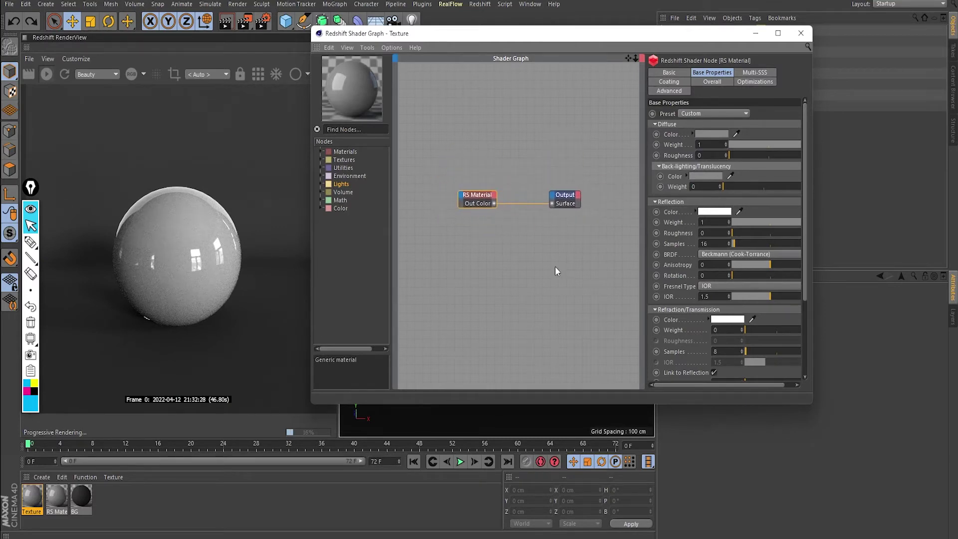
scroll(499, 251, "up", 2)
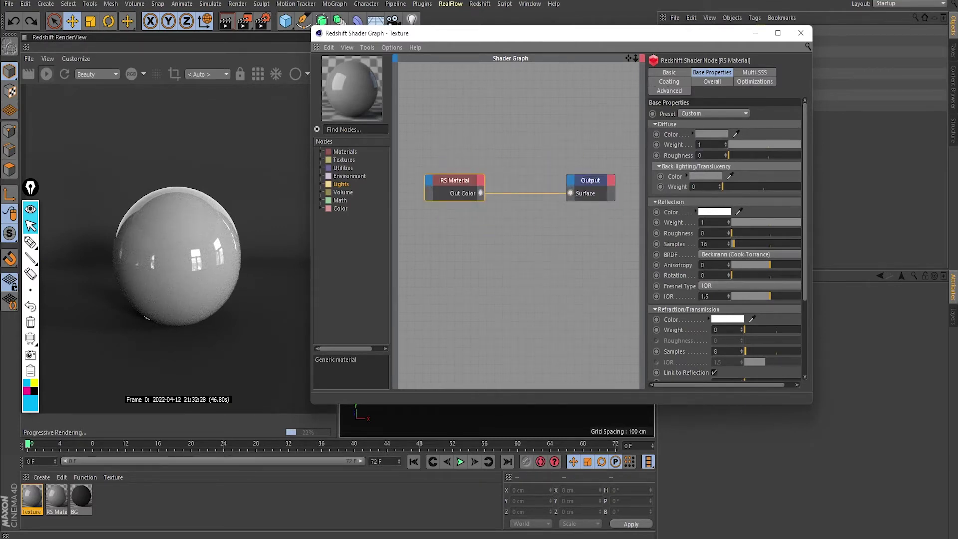
scroll(521, 196, "down", 1)
scroll(521, 196, "up", 2)
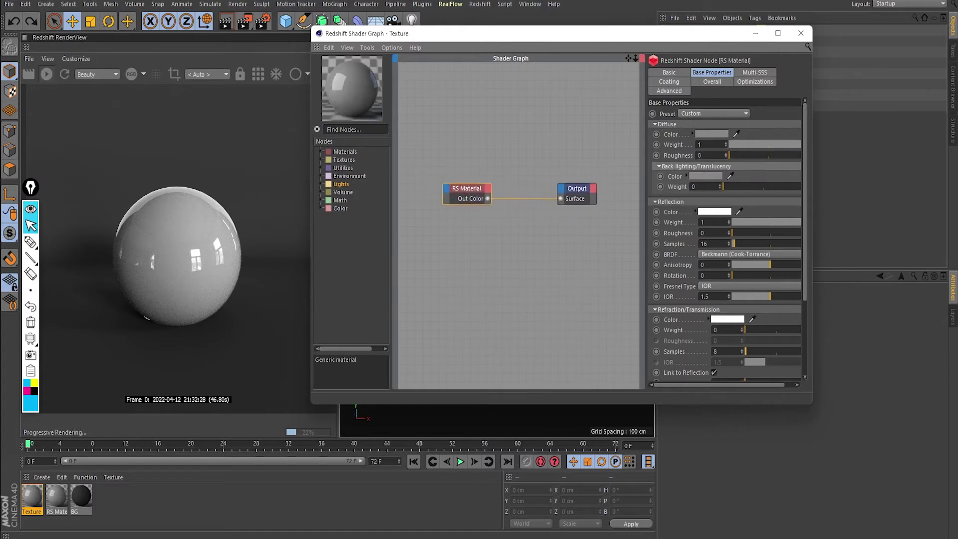
scroll(521, 196, "down", 2)
scroll(521, 197, "down", 1)
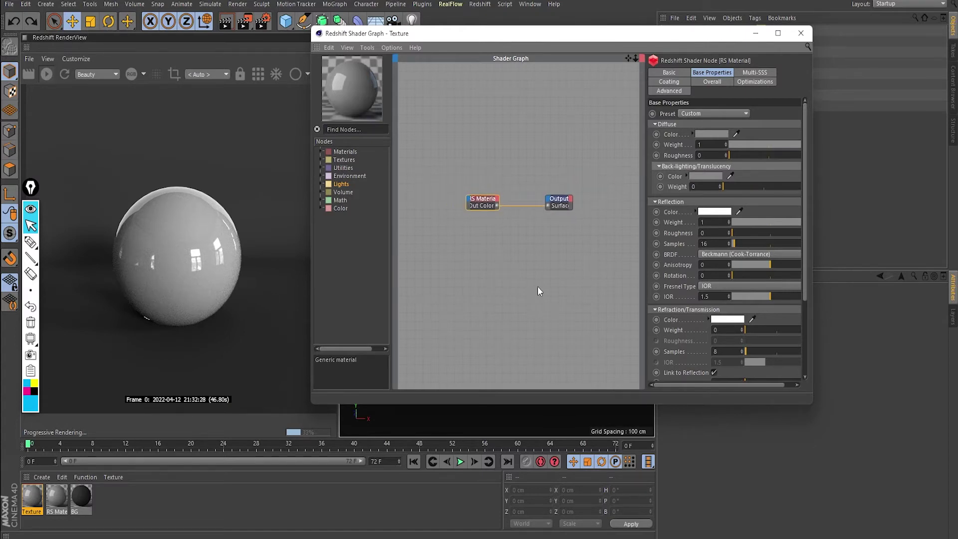
scroll(532, 228, "down", 1)
scroll(531, 228, "up", 1)
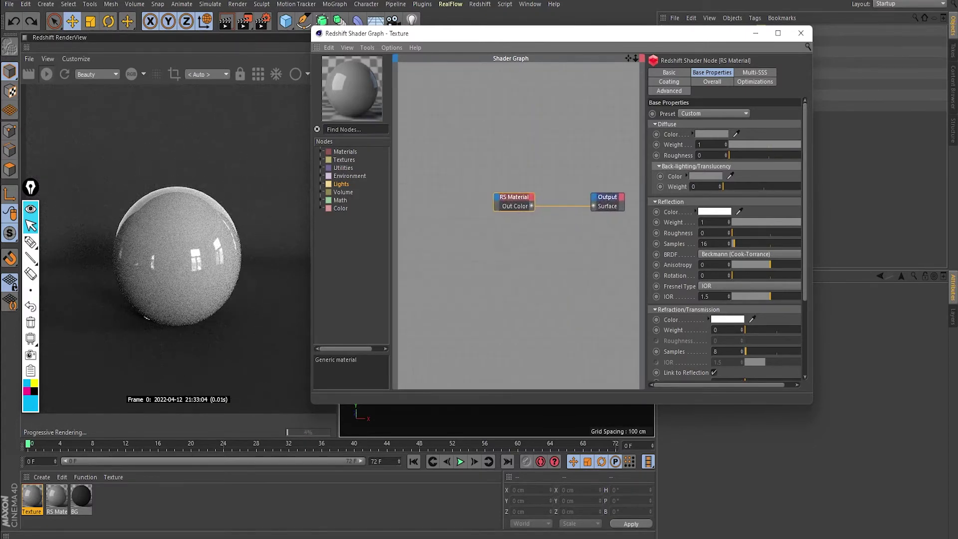
scroll(549, 262, "up", 2)
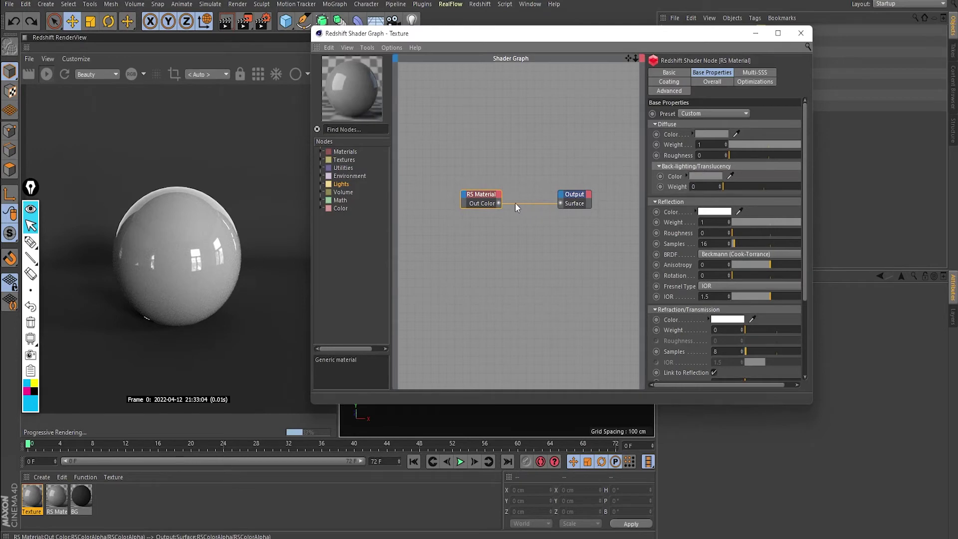
key("Delete")
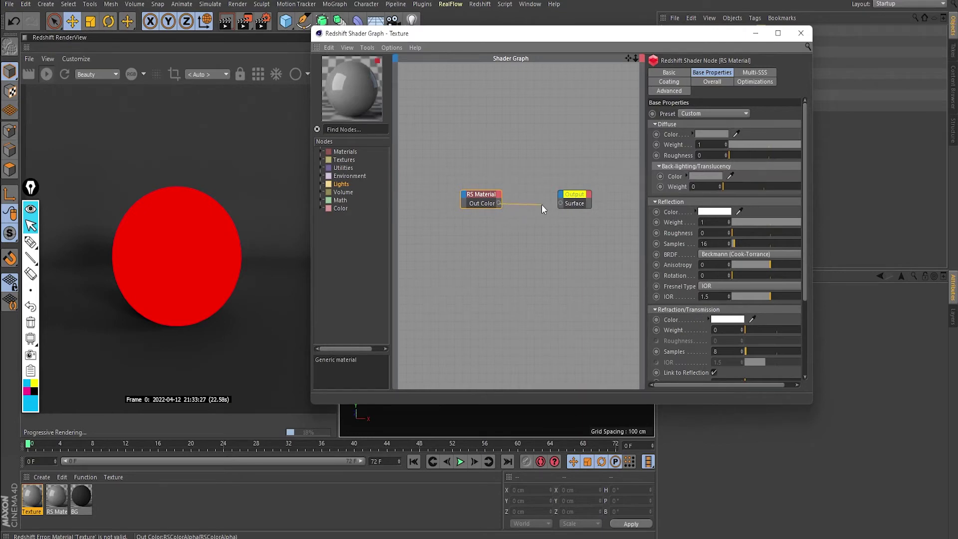
left_click_drag(559, 206, 562, 204)
left_click_drag(560, 213, 562, 206)
mouse_move(560, 205)
left_mouse_down()
mouse_move(570, 191)
mouse_move(591, 193)
mouse_move(574, 175)
mouse_move(593, 210)
mouse_move(584, 185)
mouse_move(575, 203)
mouse_move(584, 202)
mouse_move(566, 189)
mouse_move(583, 176)
mouse_move(570, 176)
mouse_move(596, 202)
mouse_move(585, 195)
left_mouse_up()
mouse_move(478, 195)
left_mouse_down()
mouse_move(508, 188)
mouse_move(500, 172)
mouse_move(509, 196)
left_mouse_up()
middle_click_drag(470, 248, 490, 234)
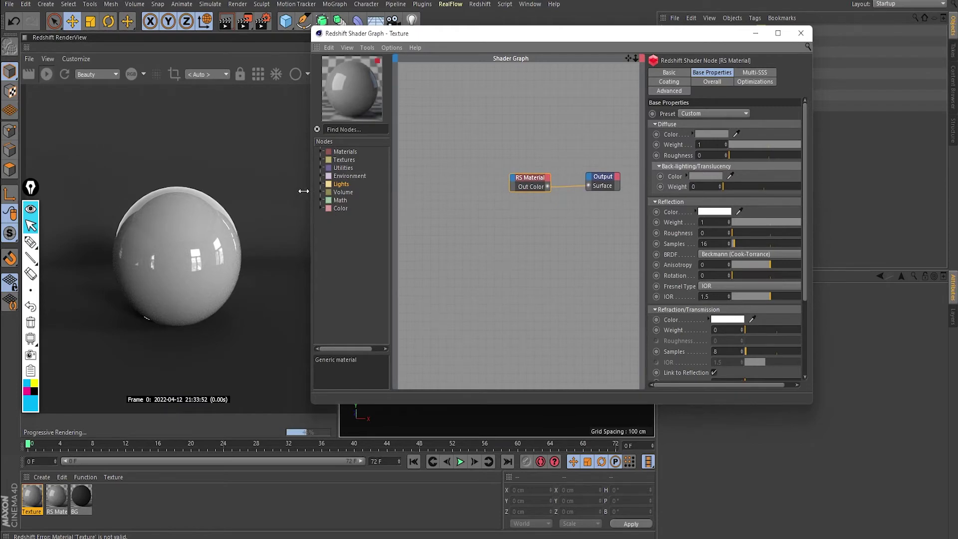
left_click_drag(311, 193, 276, 194)
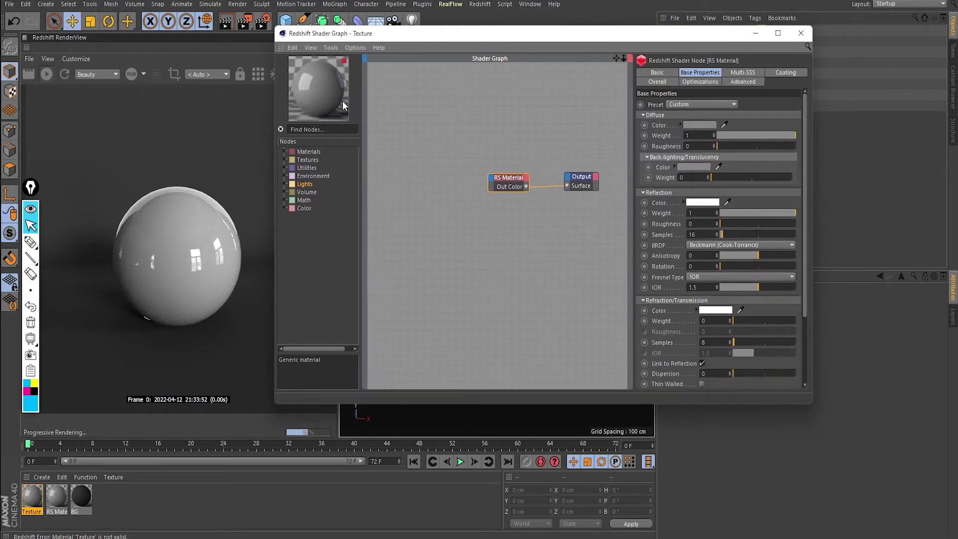
- Create a texture node from Chip001_1K_Color.jpg, without copying it, at the upper left
left_click(330, 47)
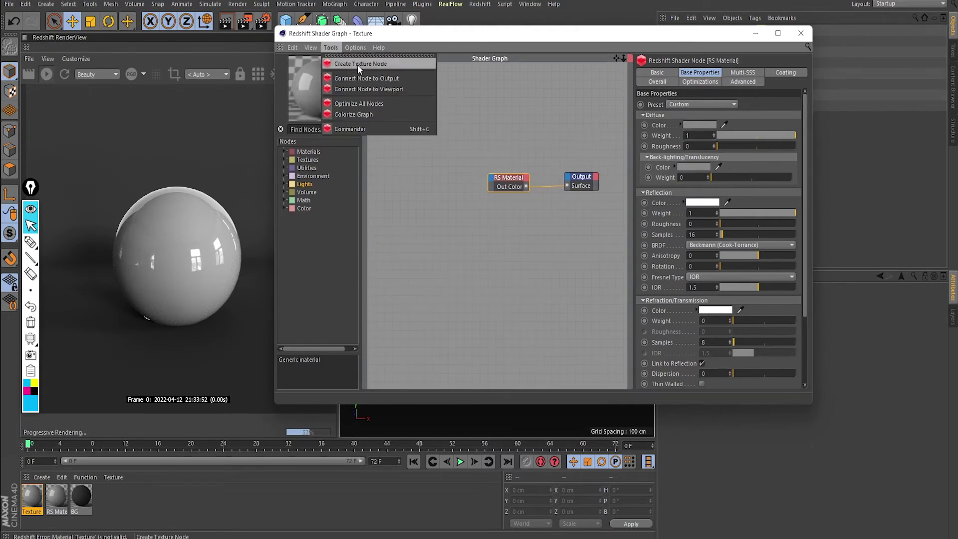
left_click(374, 63)
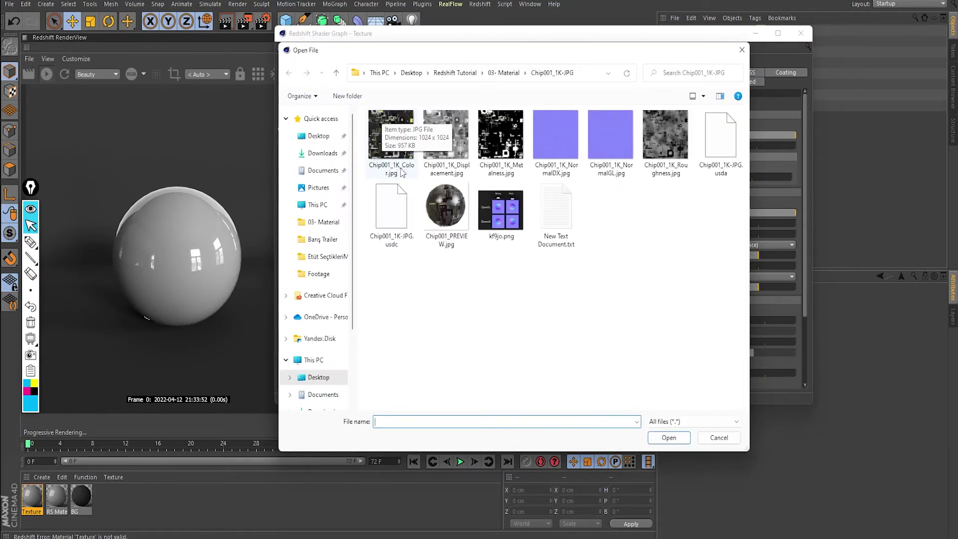
left_click(404, 145)
double_click(404, 144)
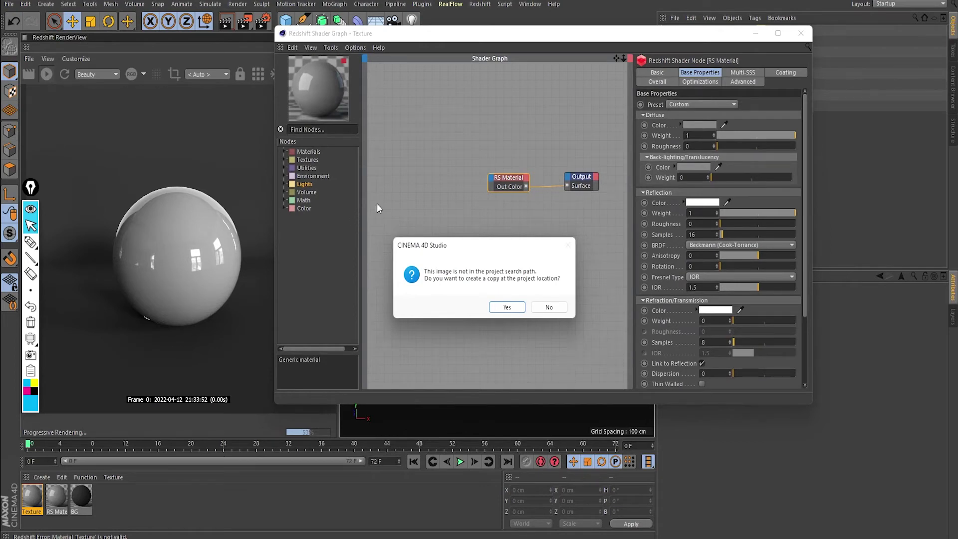
left_click(549, 307)
mouse_move(506, 214)
left_mouse_down()
mouse_move(406, 143)
mouse_move(424, 146)
mouse_move(435, 133)
mouse_move(423, 151)
mouse_move(417, 139)
mouse_move(556, 179)
left_mouse_up()
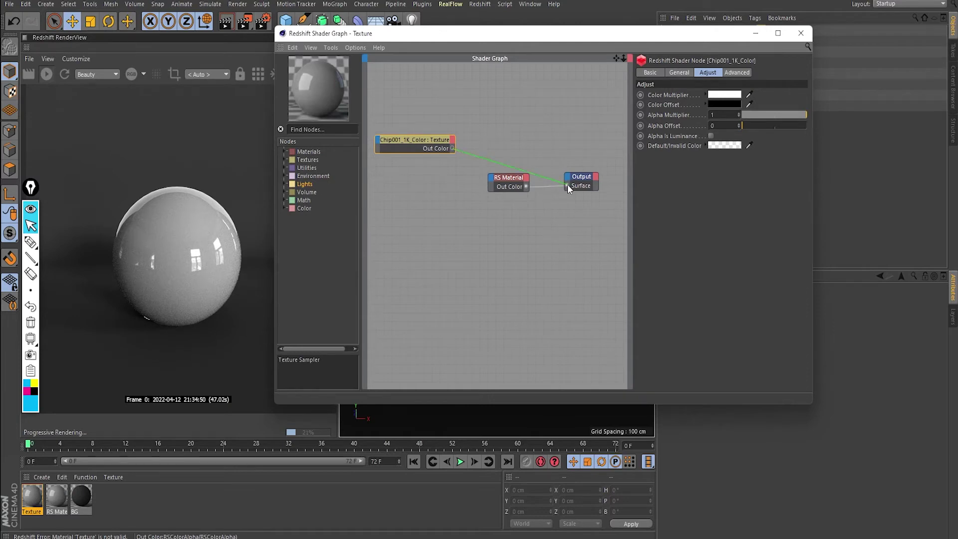
- Wire Chip001_1K_Color into Diffuse Color, keeping RS Material Out Color linked to Output Surface
left_click_drag(567, 184, 567, 184)
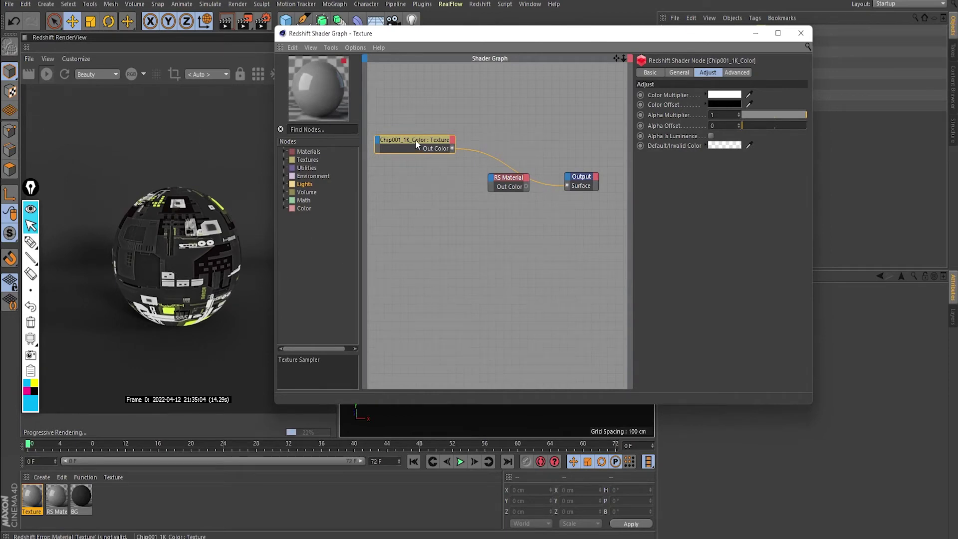
left_click_drag(415, 139, 408, 130)
left_click(539, 181)
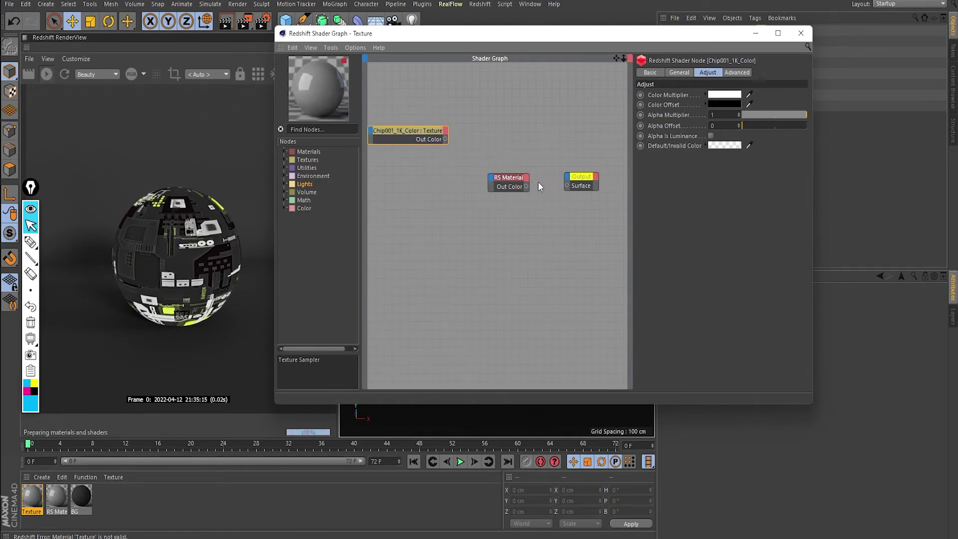
left_click(529, 185)
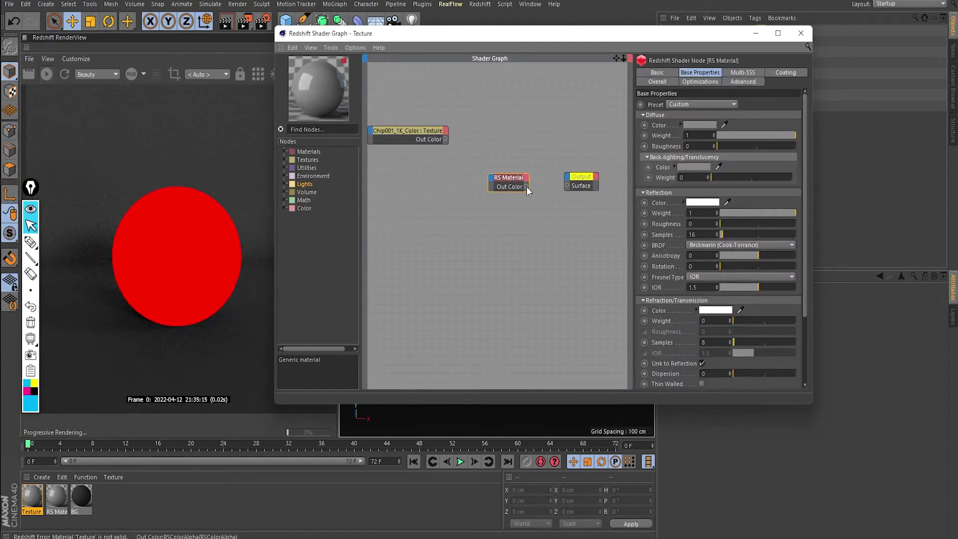
left_click_drag(569, 185, 568, 185)
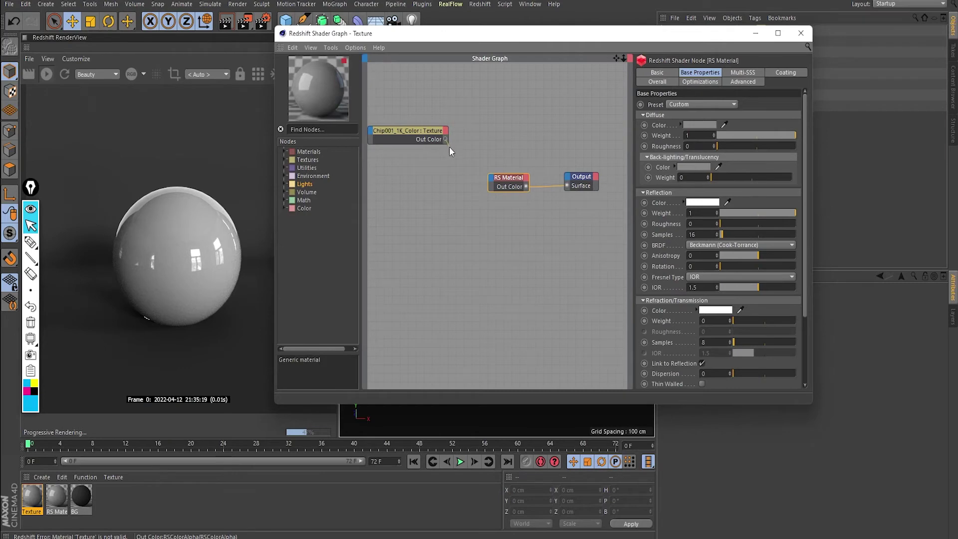
left_click(491, 180)
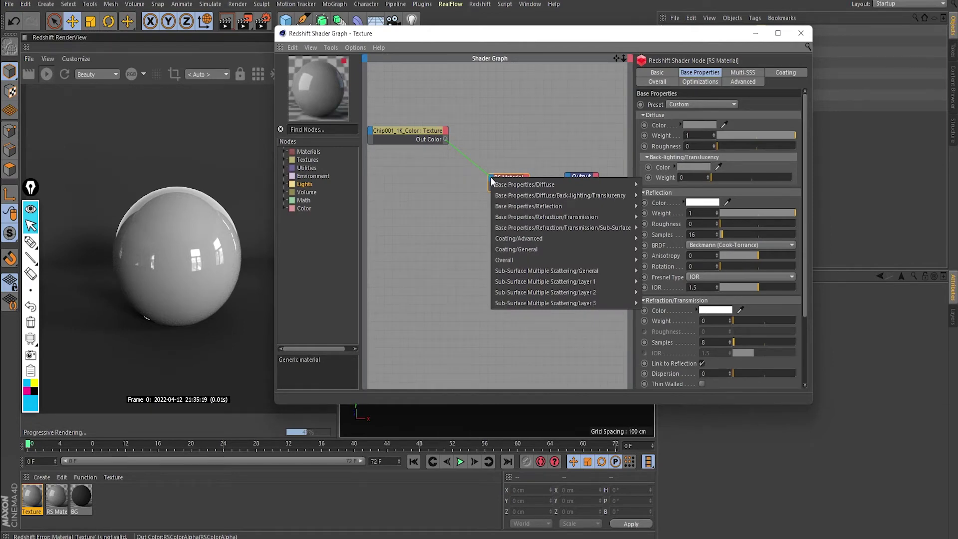
mouse_move(525, 184)
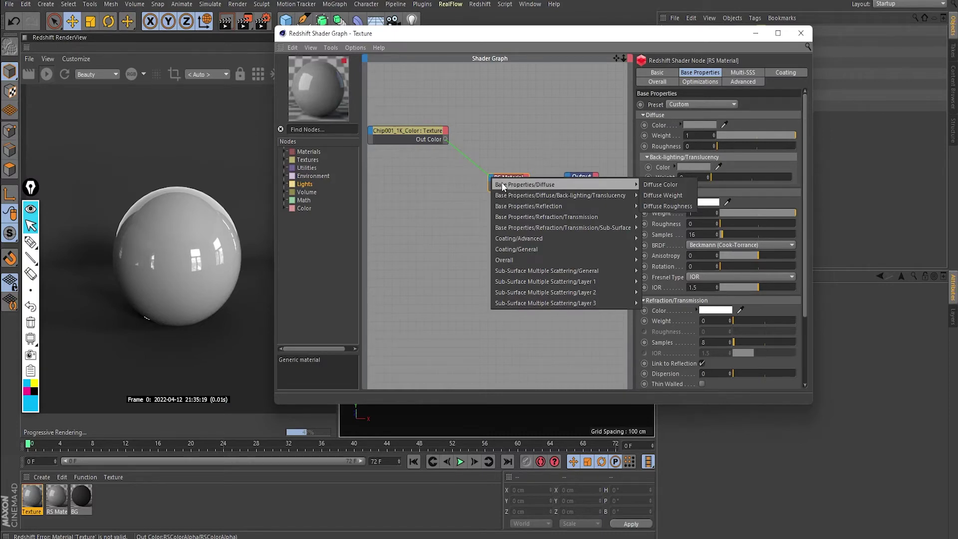
left_click(670, 183)
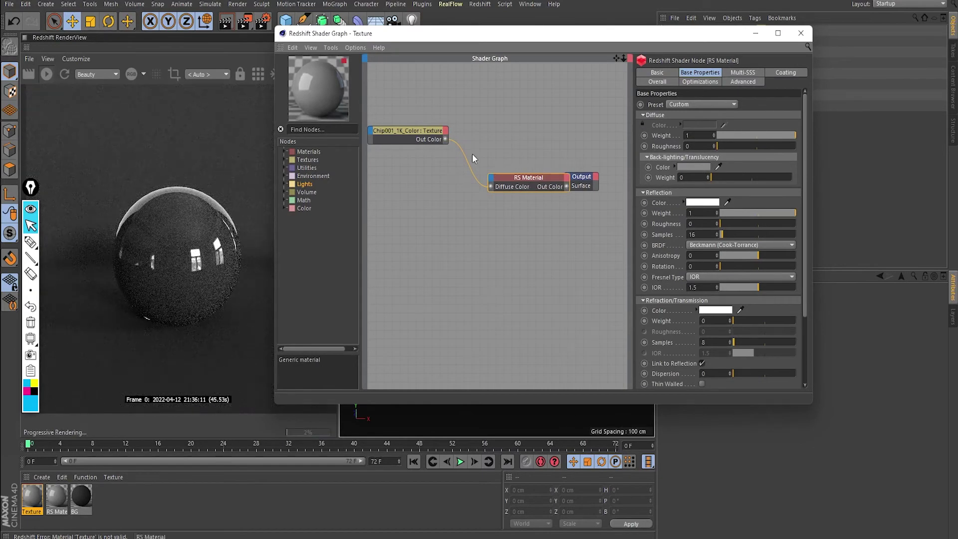
- Tidy the nodes and add a Chip001_1K_Metalness texture node below the color node
left_click_drag(412, 130, 405, 122)
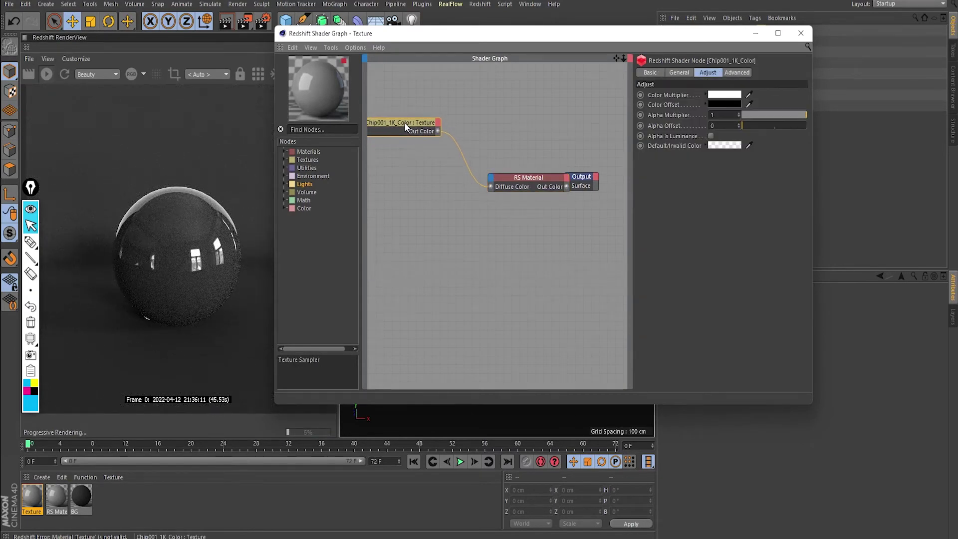
left_click_drag(526, 177, 493, 172)
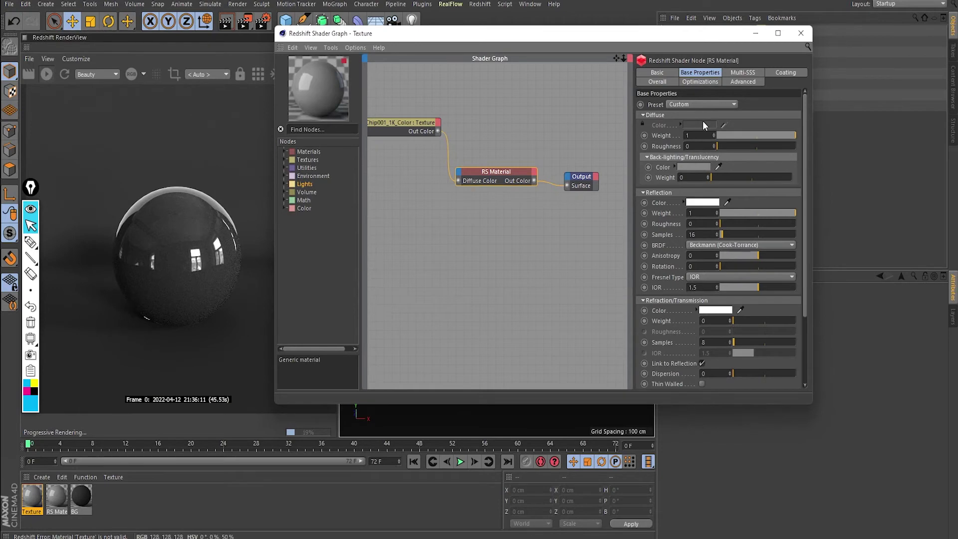
left_click(330, 47)
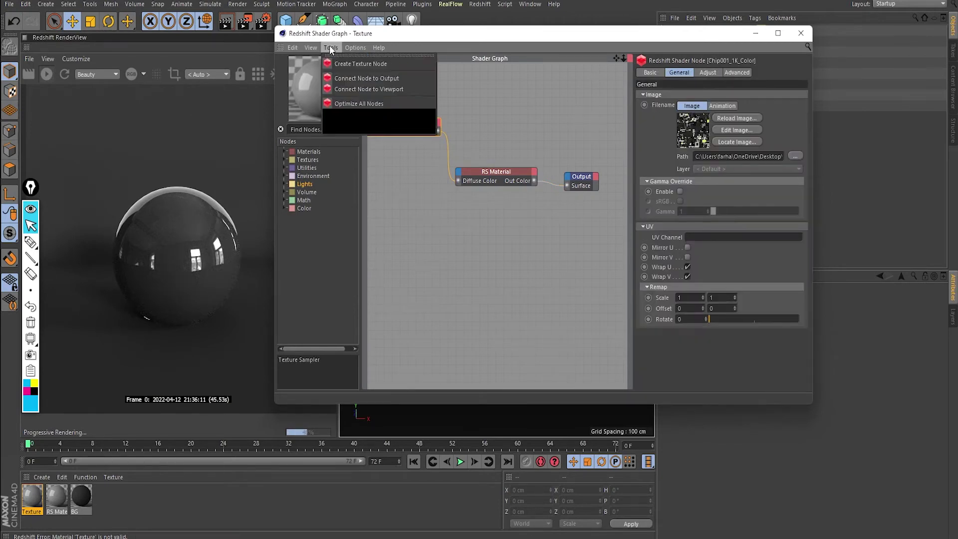
left_click(336, 63)
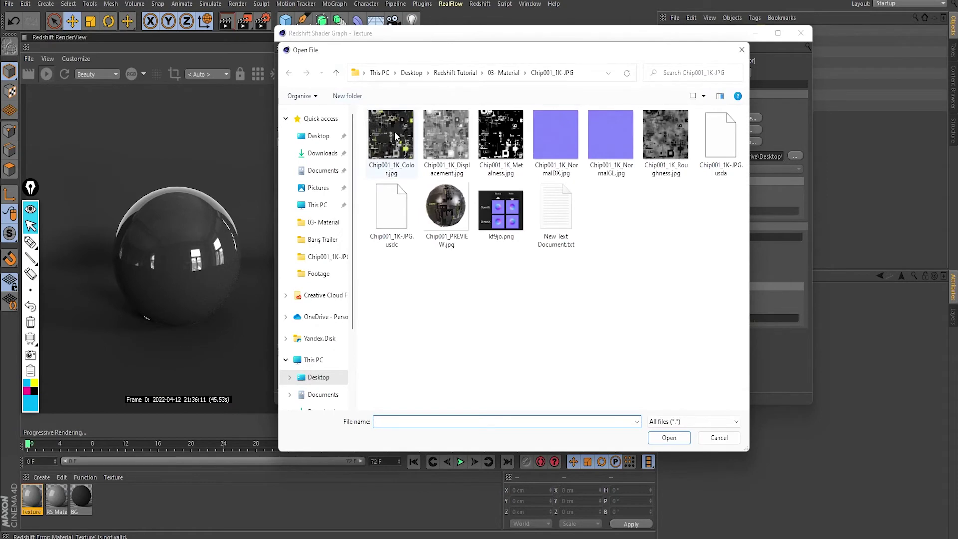
mouse_move(446, 136)
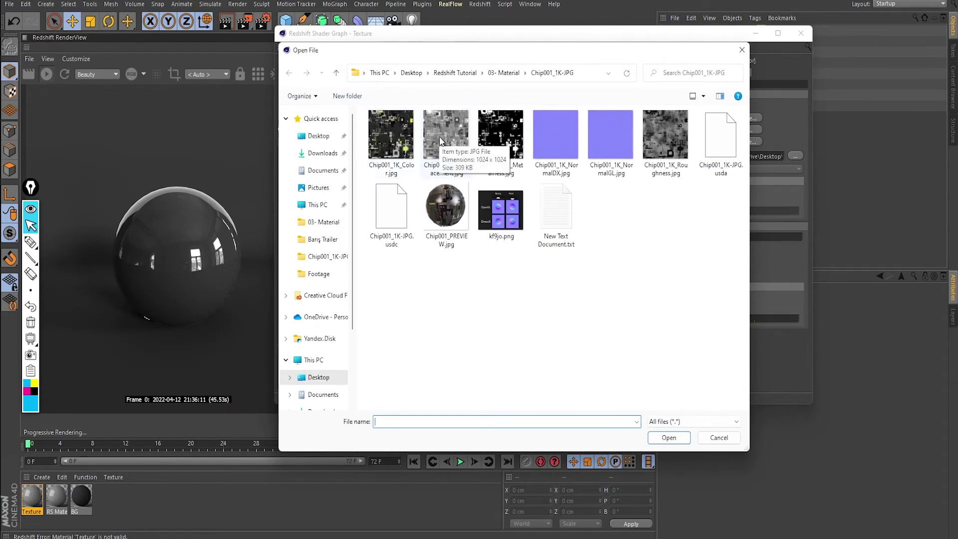
double_click(501, 133)
left_click(564, 309)
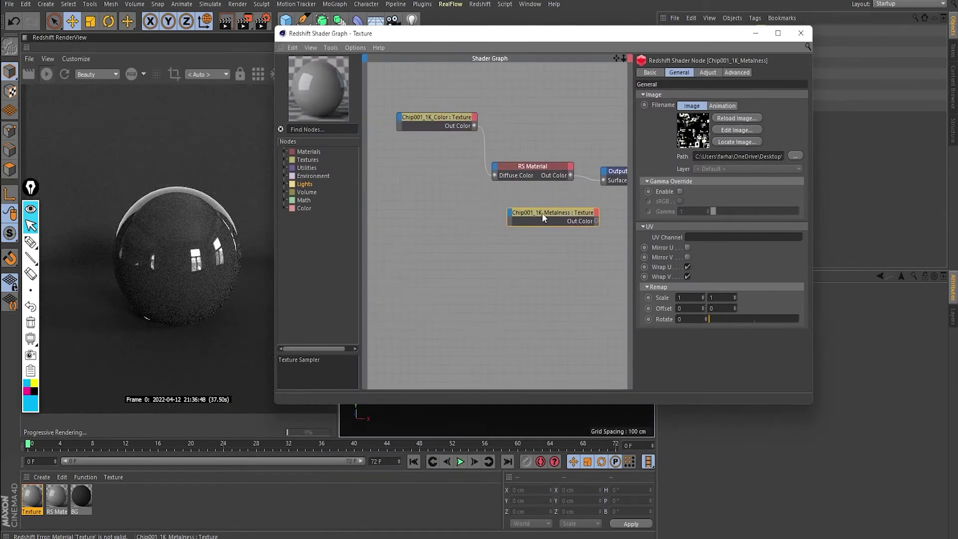
left_click_drag(550, 214, 423, 193)
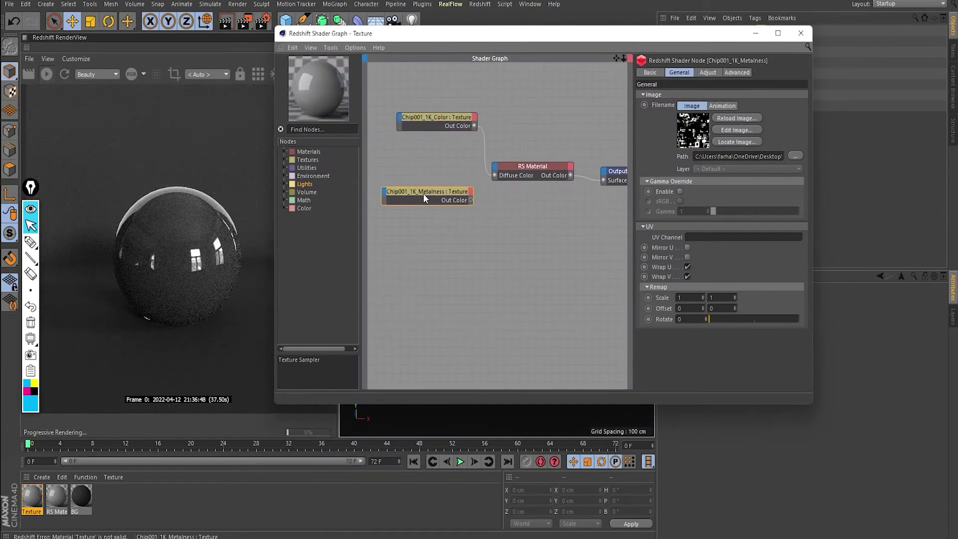
- Set the reflection Fresnel type to Metalness and wire the metalness texture into Refl Metalness
left_click(534, 165)
scroll(806, 221, "down", 3)
left_click(712, 224)
left_click(717, 257)
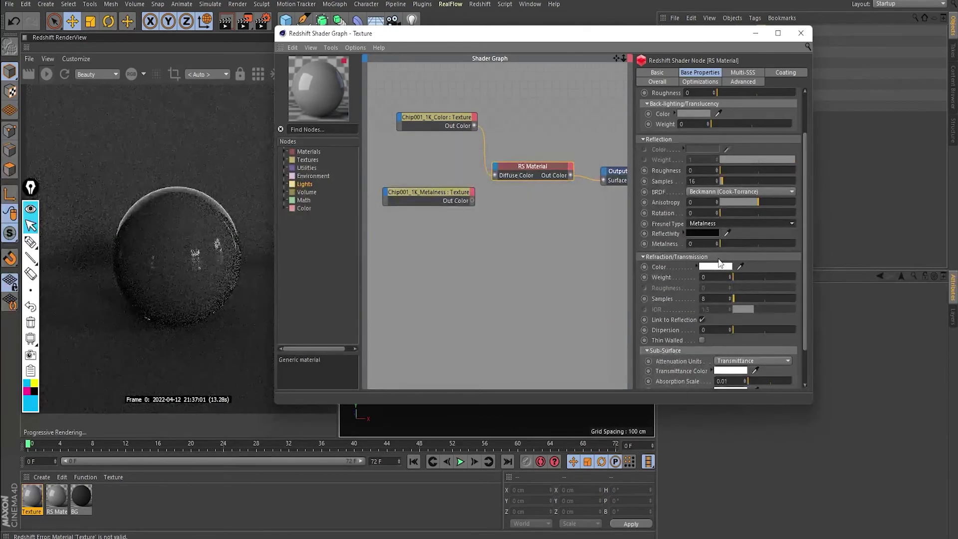
left_click_drag(474, 200, 496, 166)
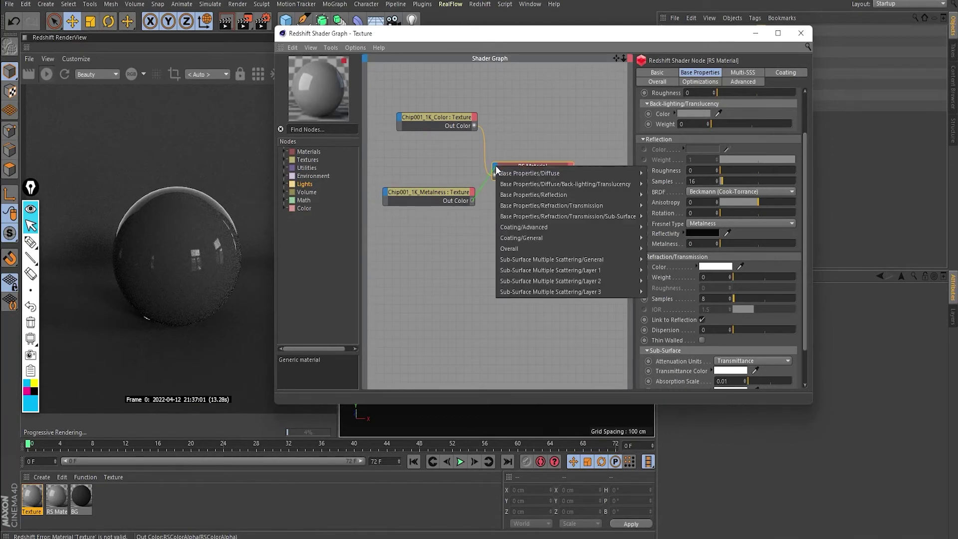
mouse_move(533, 195)
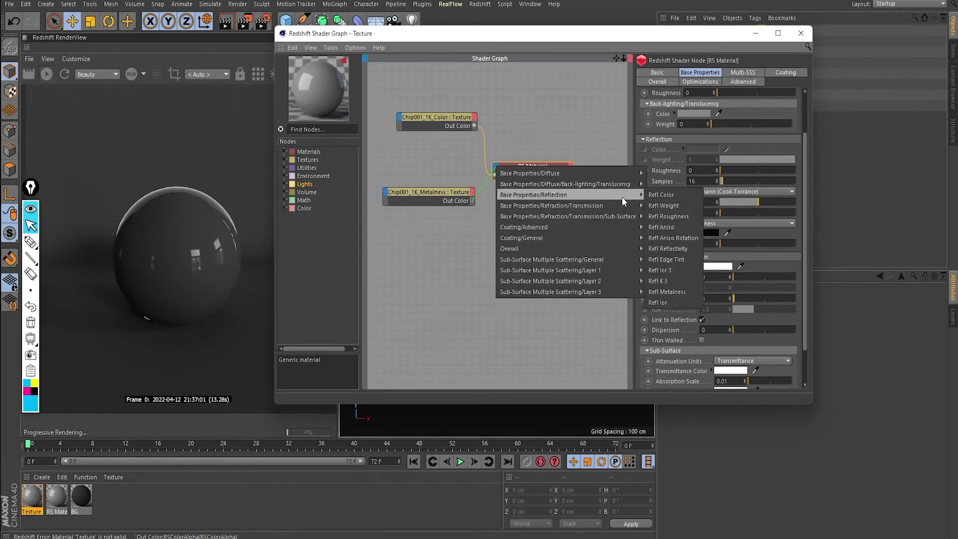
left_click(679, 292)
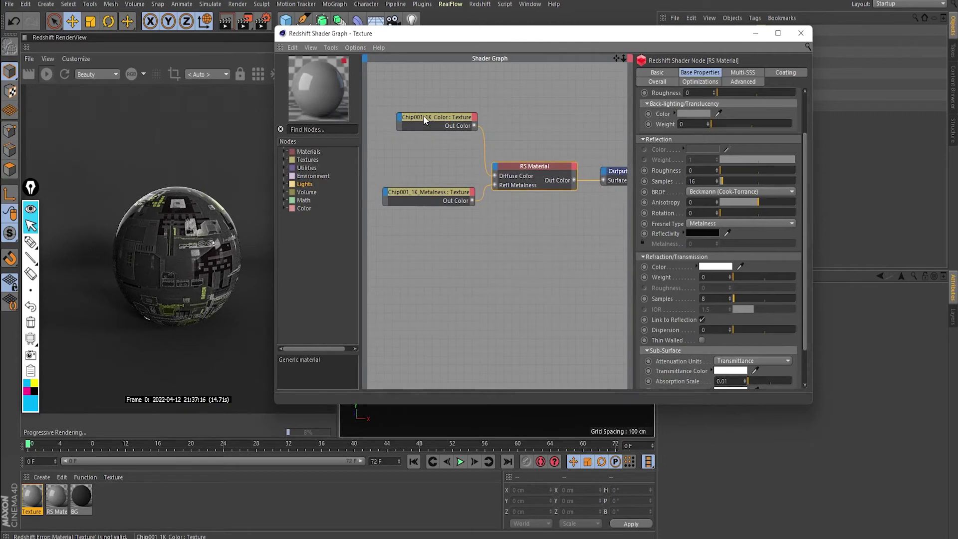
- Nudge the Color texture node slightly left and reselect the RS Material node
left_click_drag(423, 115, 410, 114)
left_click(531, 166)
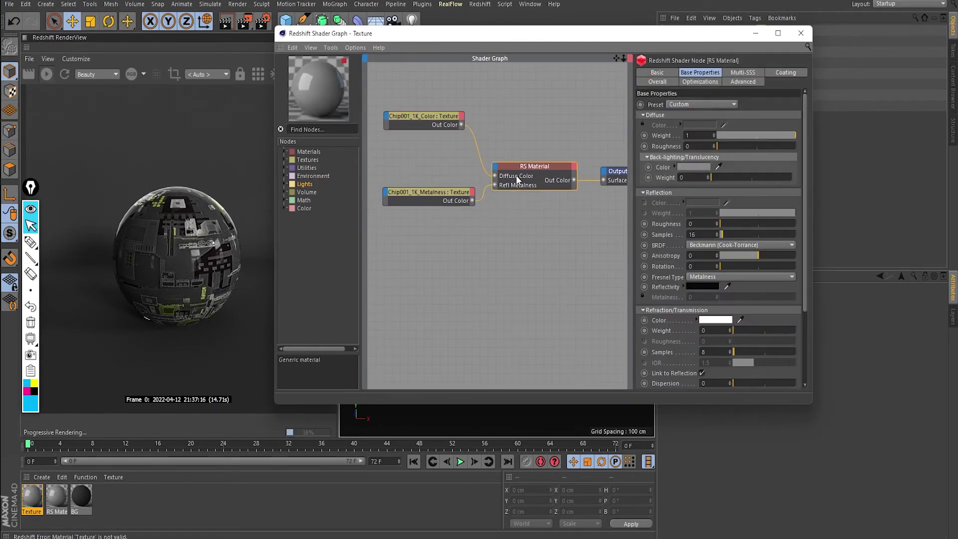
left_click(344, 60)
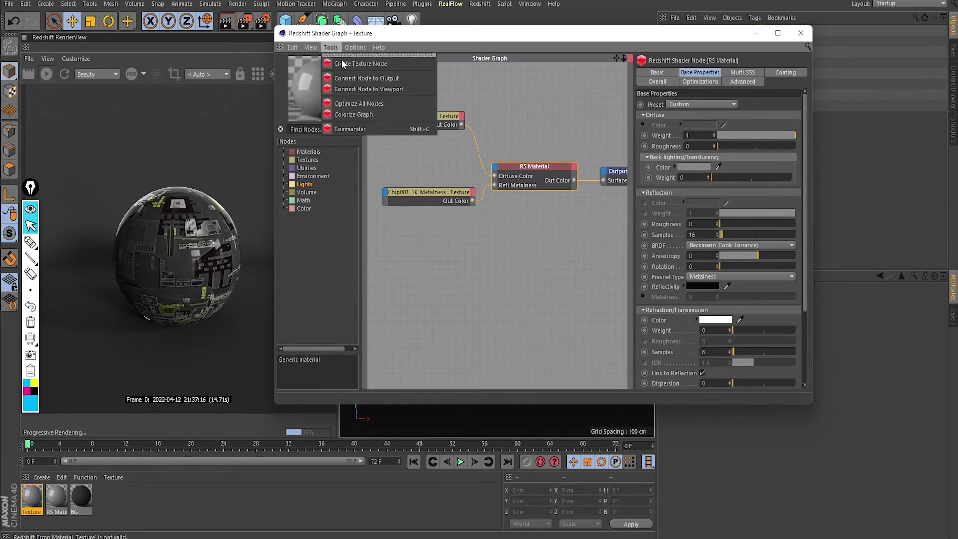
left_click(343, 64)
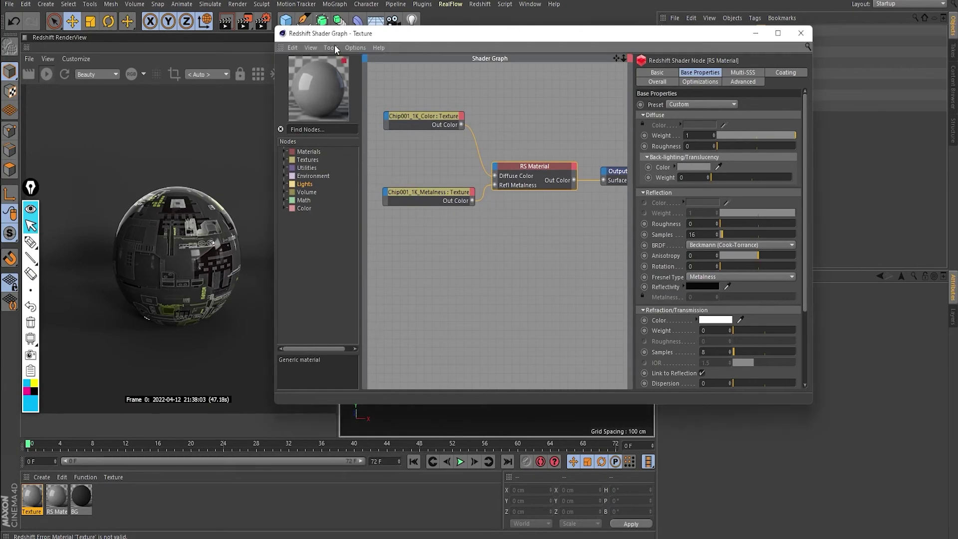
- Add a texture node loading Chip001_1K_NormalGL.jpg without copying it into the project
left_click(331, 48)
left_click(345, 63)
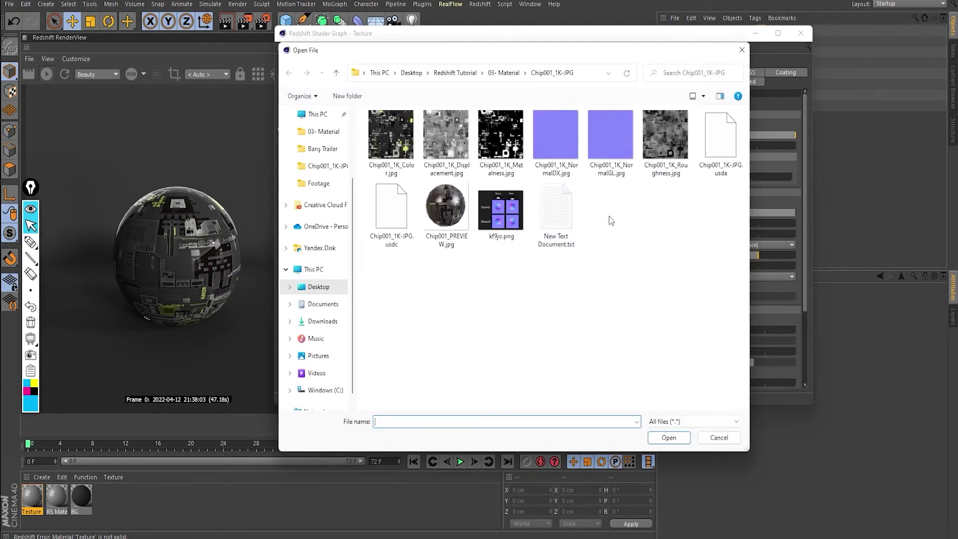
left_click(607, 141)
double_click(607, 139)
left_click(556, 307)
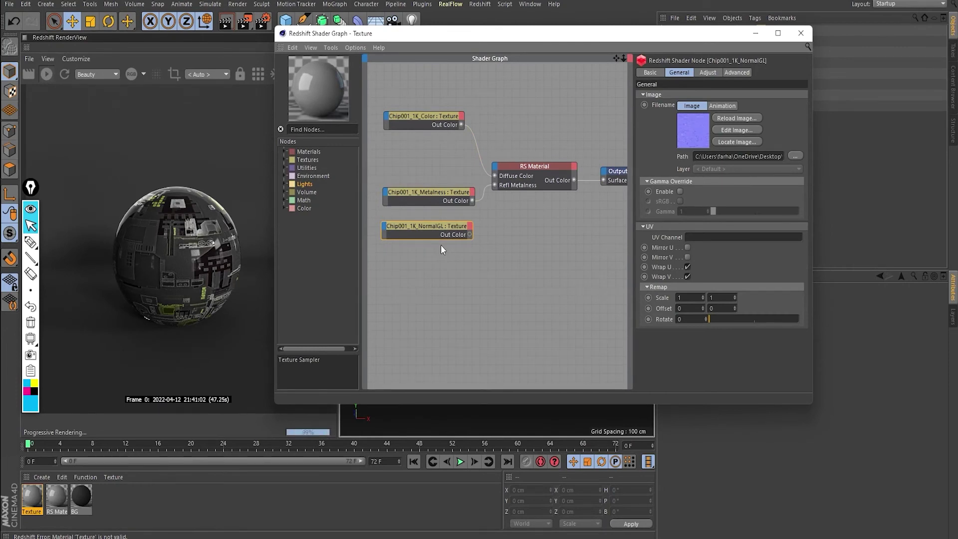
- Add a Bump Map node found by searching 'bump' and rearrange the nodes around it
left_click(320, 129)
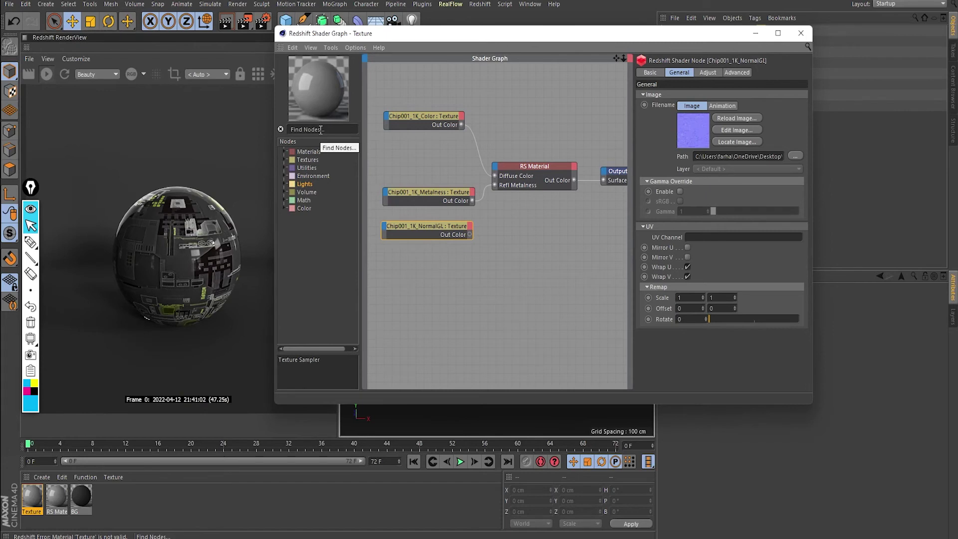
type("bump")
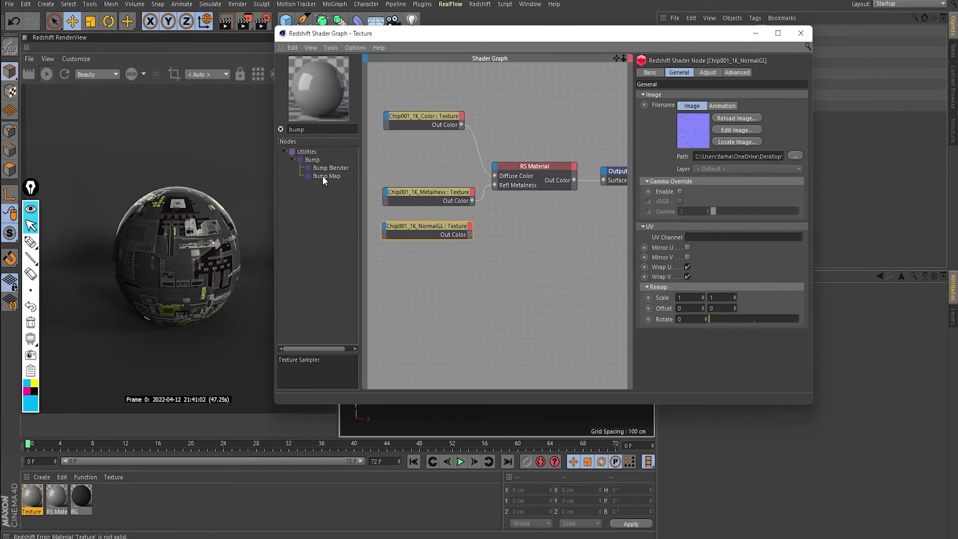
left_click_drag(329, 177, 529, 235)
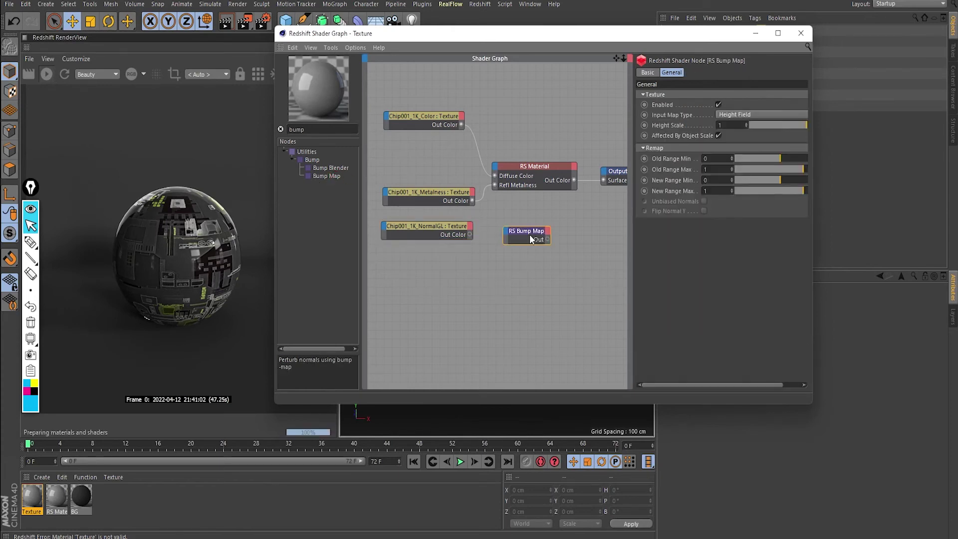
scroll(499, 223, "down", 2)
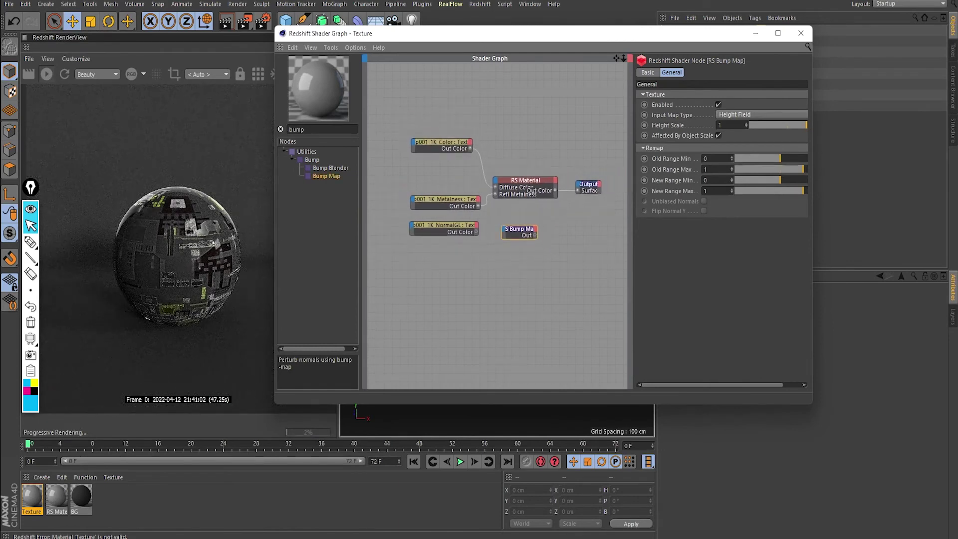
left_click_drag(499, 135, 596, 210)
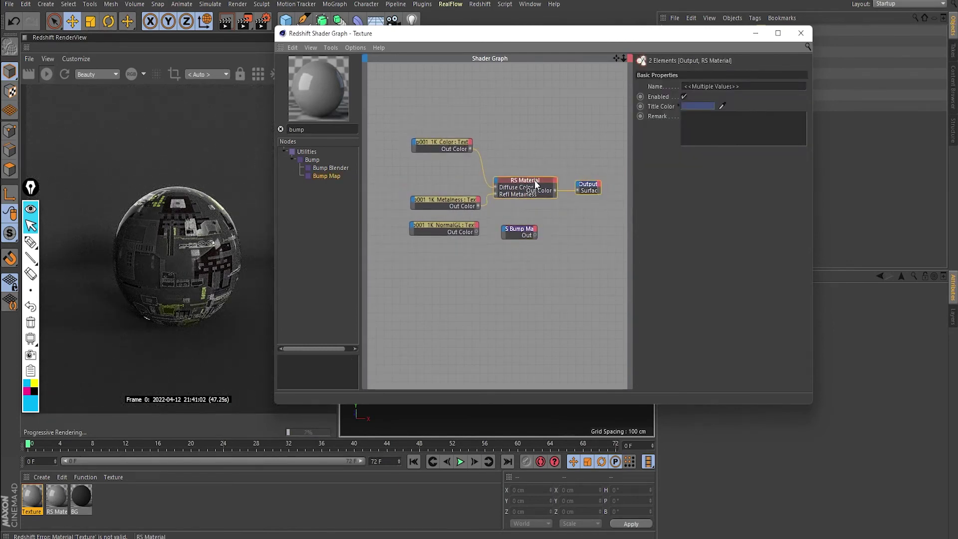
left_click_drag(533, 179, 562, 177)
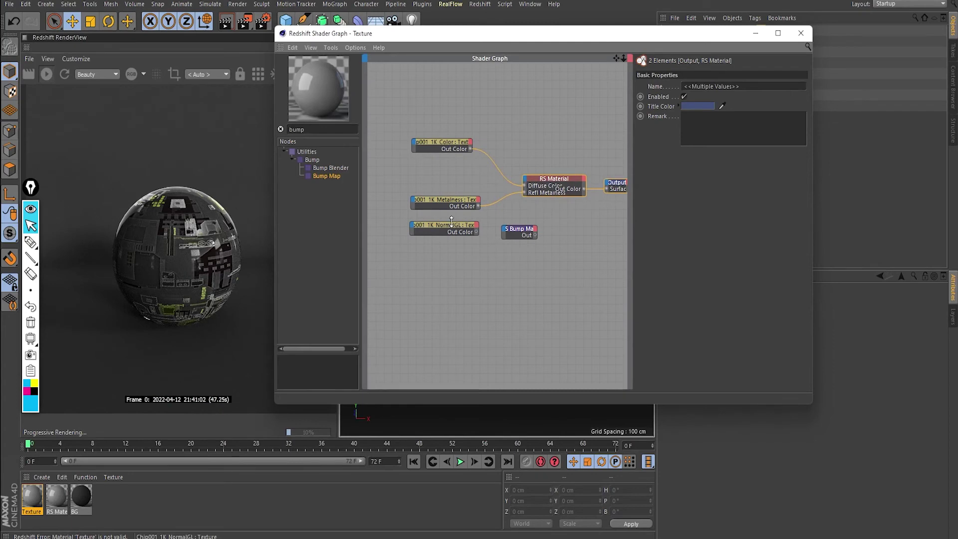
left_click_drag(452, 222, 442, 226)
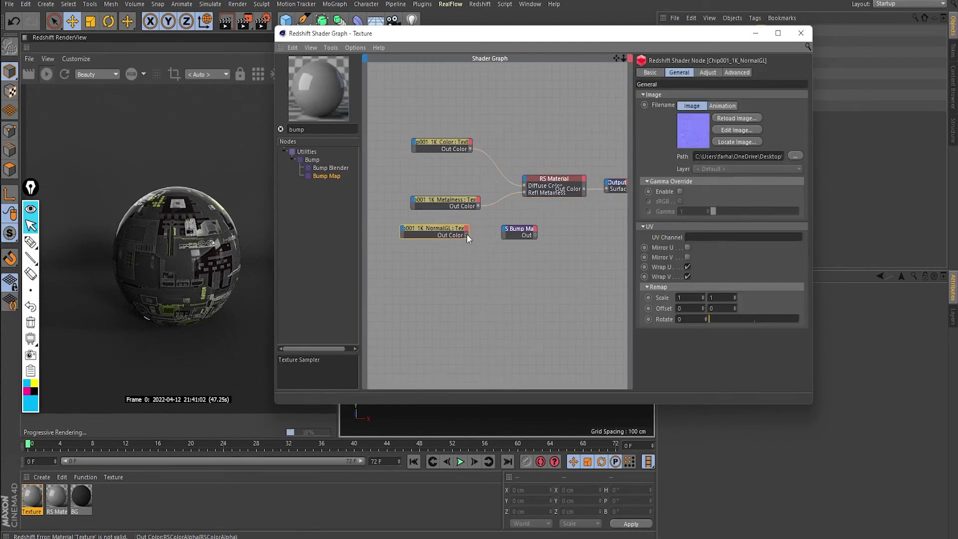
- Wire NormalGL into the Bump Map Input and the Bump Map into RS Material's Bump Input
left_click_drag(504, 233, 506, 231)
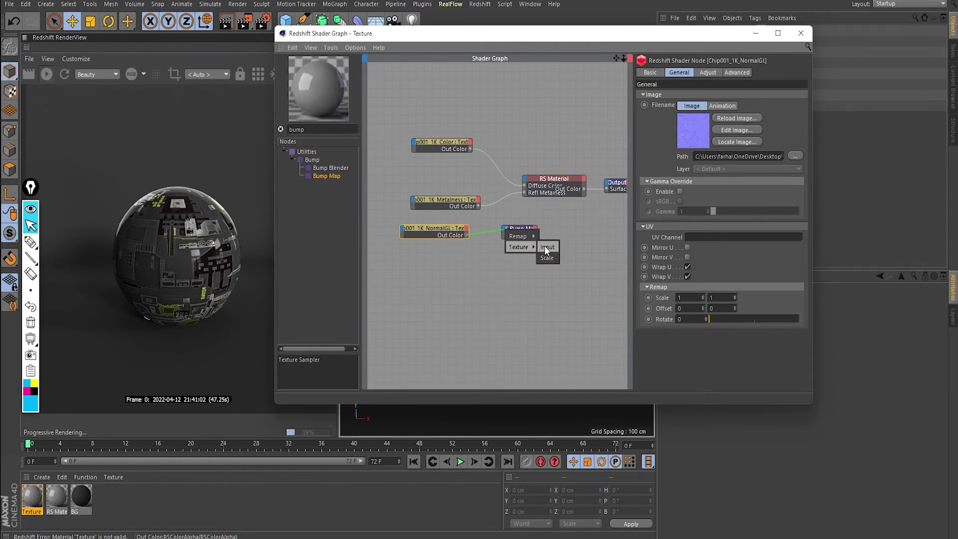
left_click(545, 247)
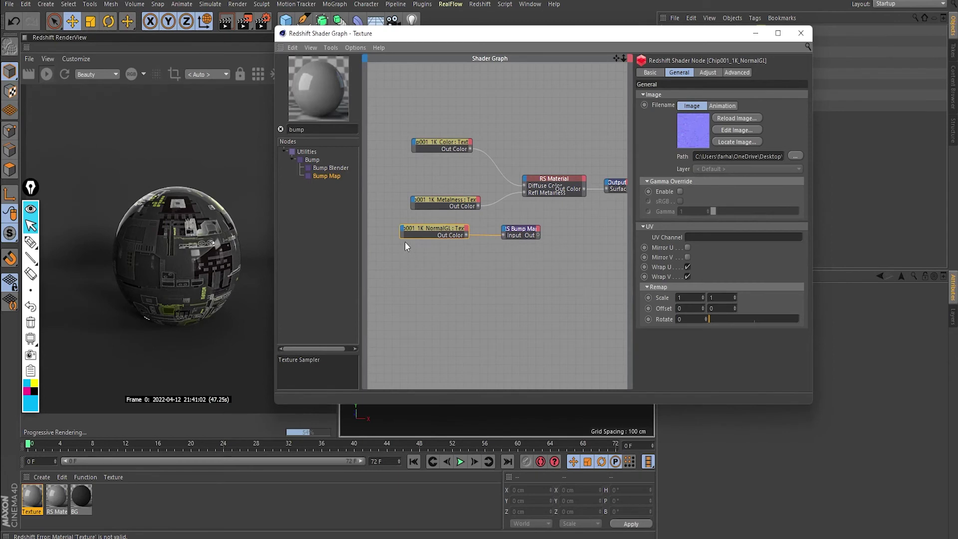
left_click_drag(528, 236, 503, 228)
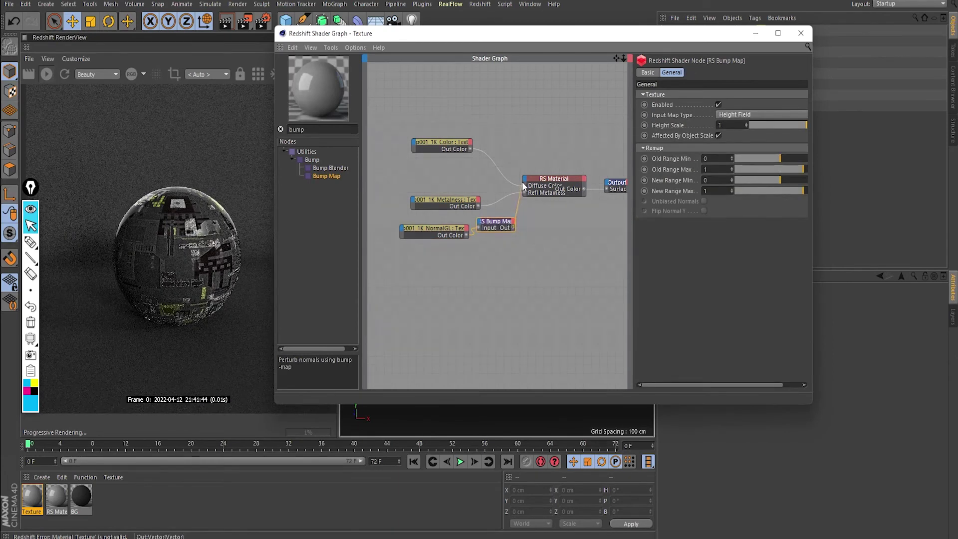
left_click_drag(524, 188, 525, 176)
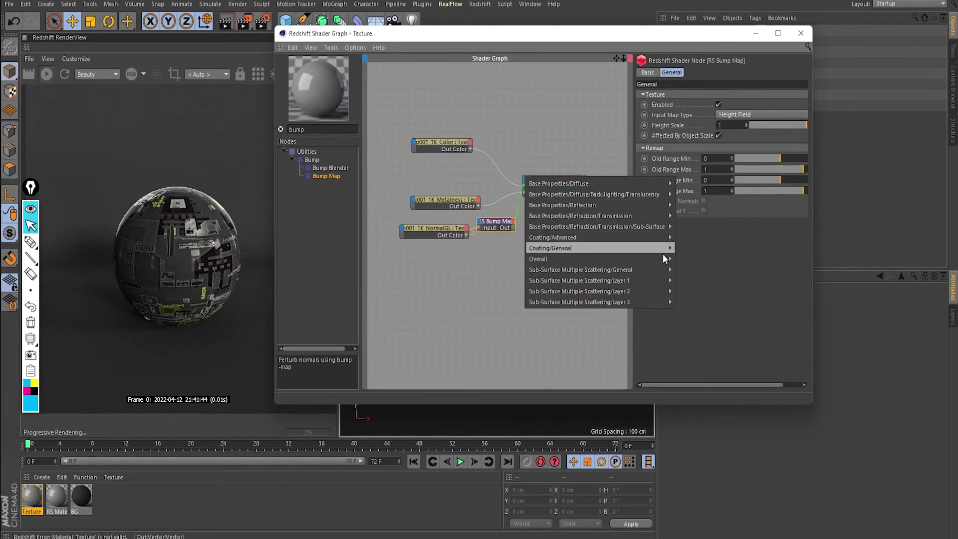
mouse_move(570, 259)
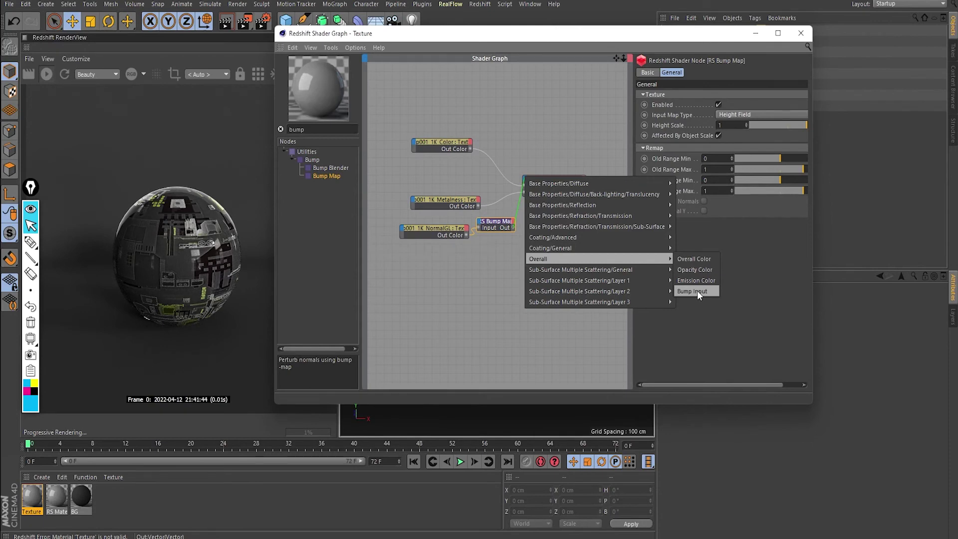
left_click(698, 294)
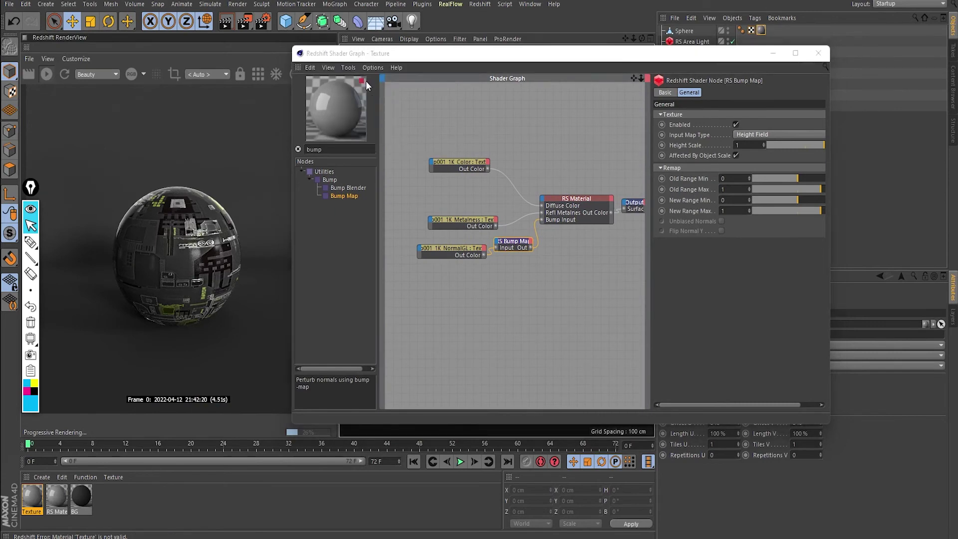
- Add a Chip001_1K_Roughness texture node and place it below the other nodes
left_click(367, 81)
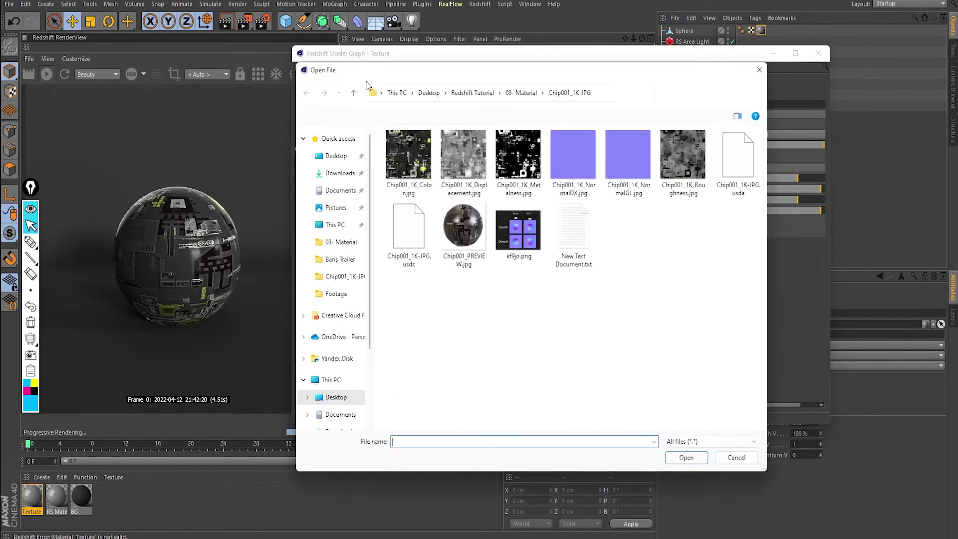
left_click(675, 146)
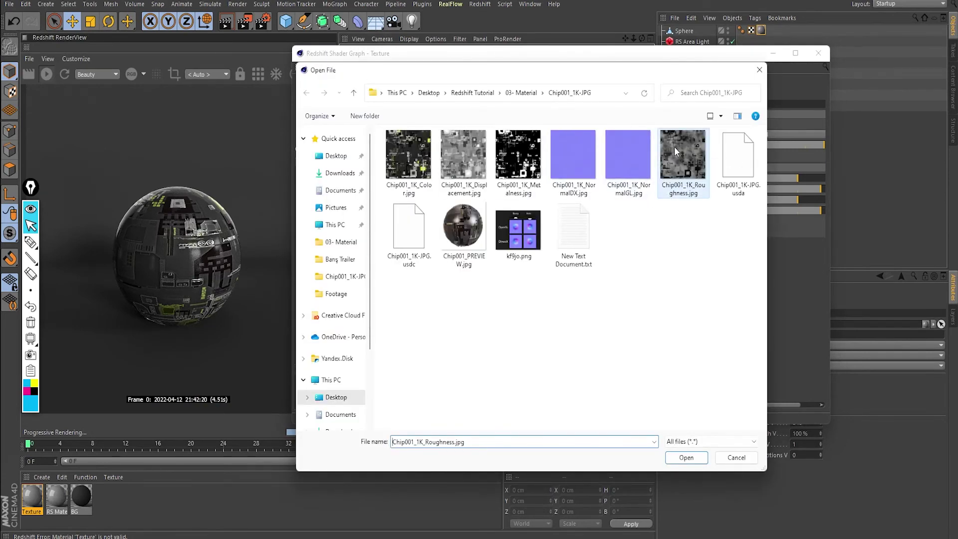
left_click(690, 458)
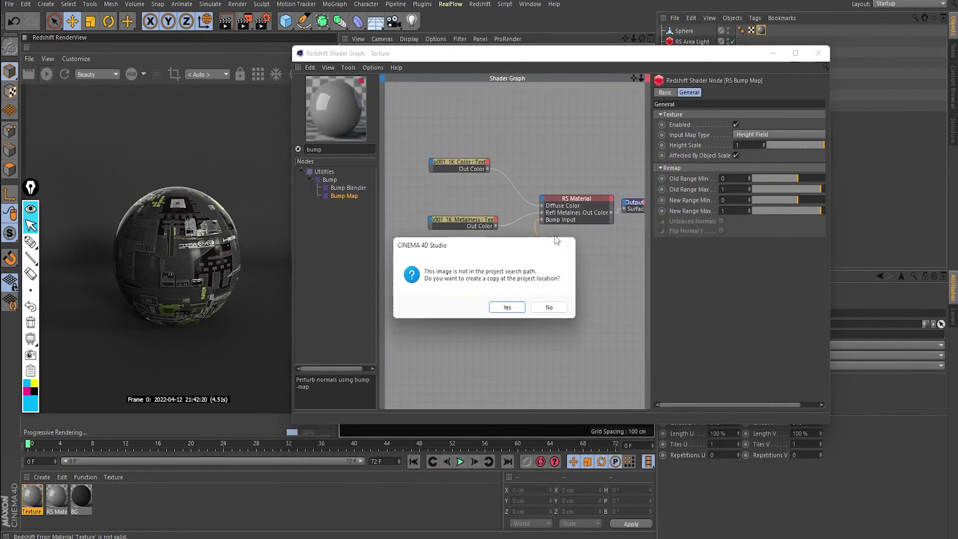
left_click(550, 308)
mouse_move(523, 238)
left_mouse_down()
mouse_move(457, 244)
mouse_move(451, 275)
mouse_move(443, 275)
left_mouse_up()
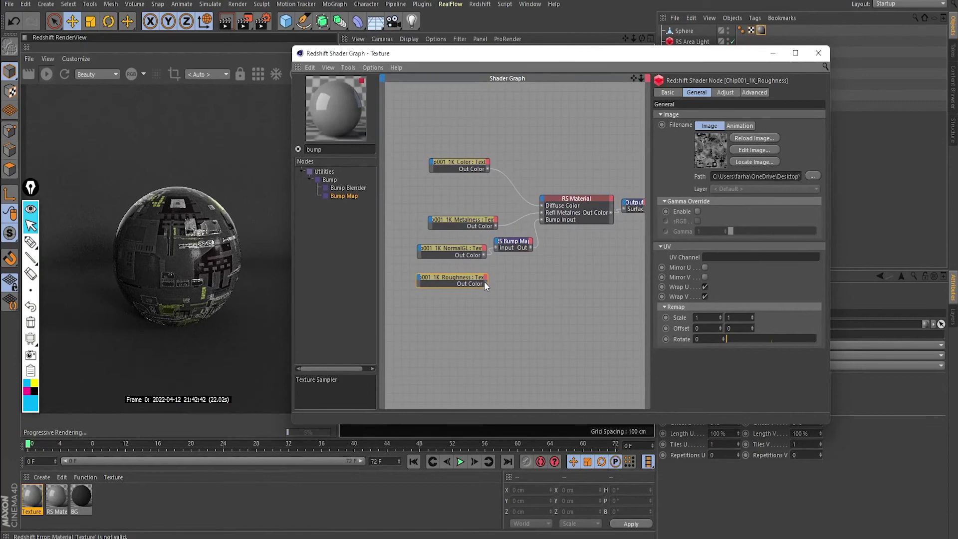
- Connect the Roughness texture to RS Material's Refl Roughness and tidy the node layout
left_click(586, 199)
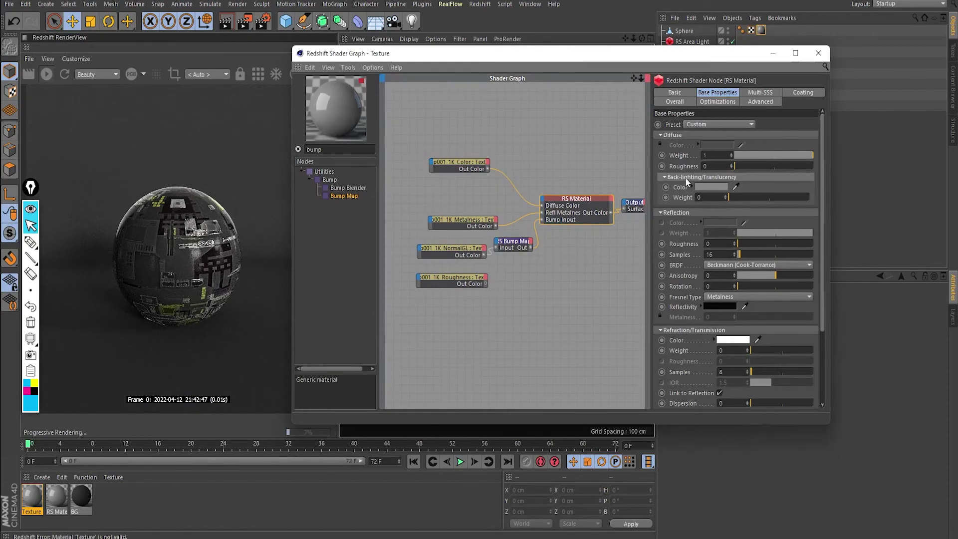
left_click(713, 166)
left_click(716, 245)
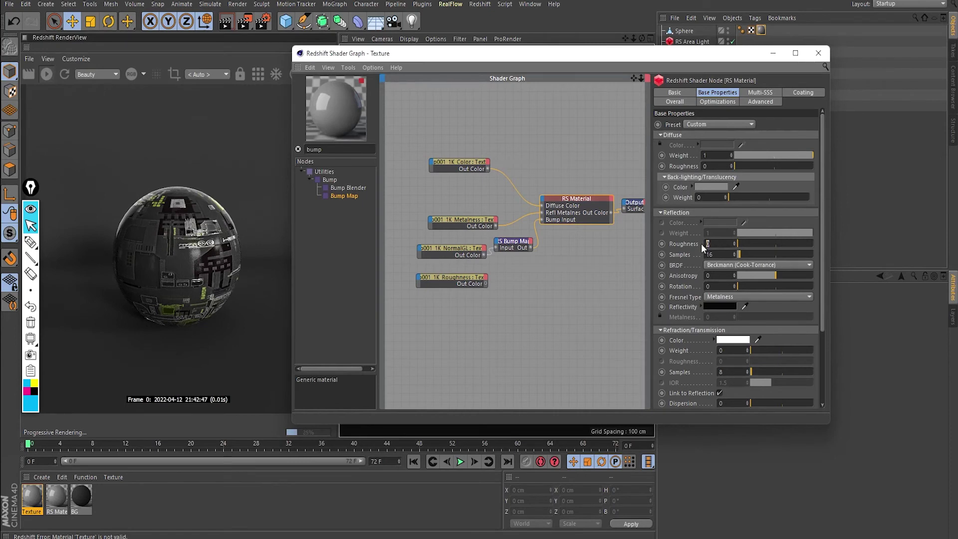
left_click_drag(486, 283, 543, 196)
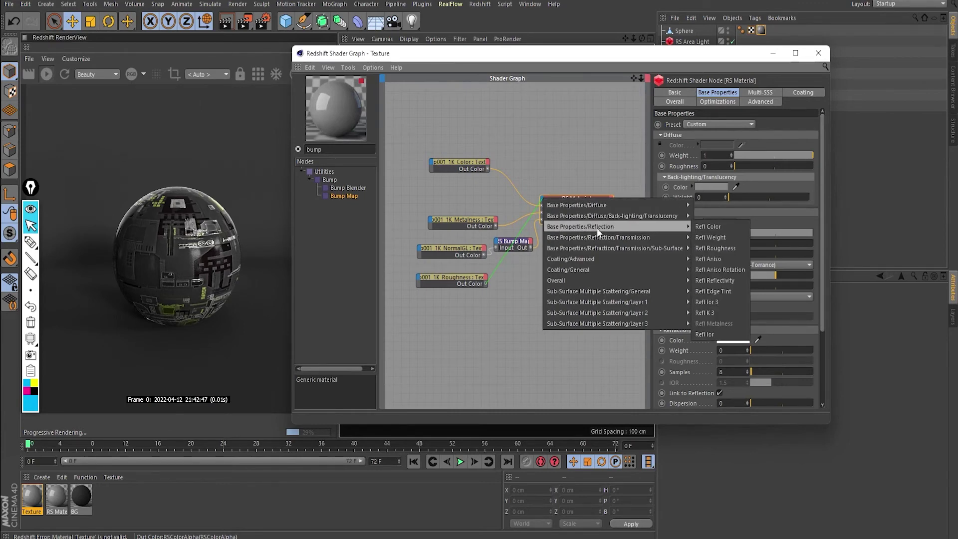
left_click(720, 246)
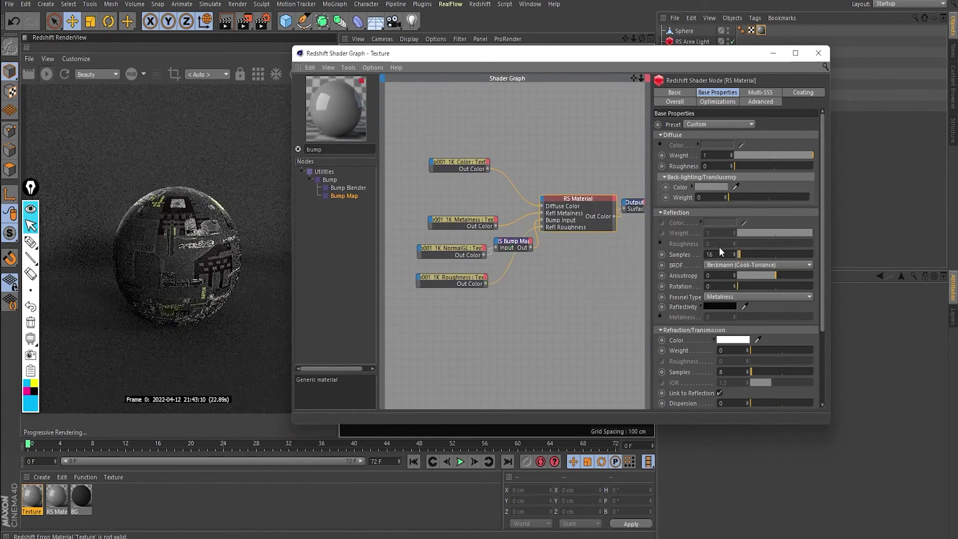
mouse_move(513, 242)
left_mouse_down()
mouse_move(498, 229)
mouse_move(439, 248)
left_mouse_up()
left_click_drag(466, 292, 447, 295)
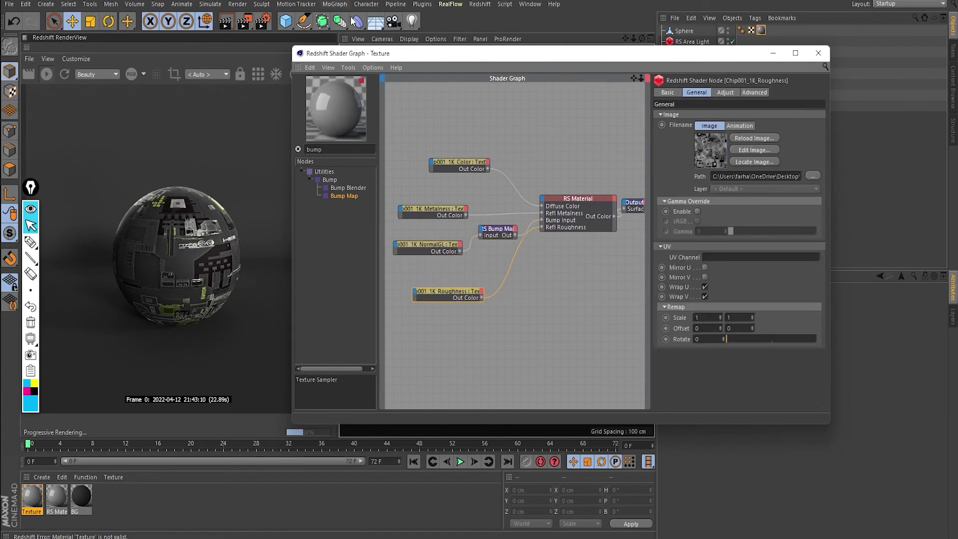
left_click(349, 67)
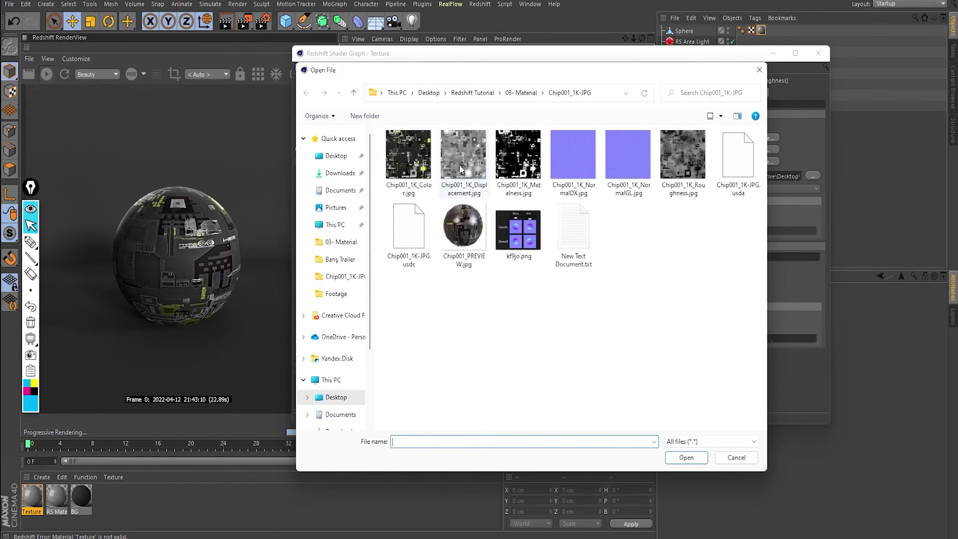
- Load Chip001_1K_Displacement.jpg as a texture node and place it below the Roughness node
double_click(469, 157)
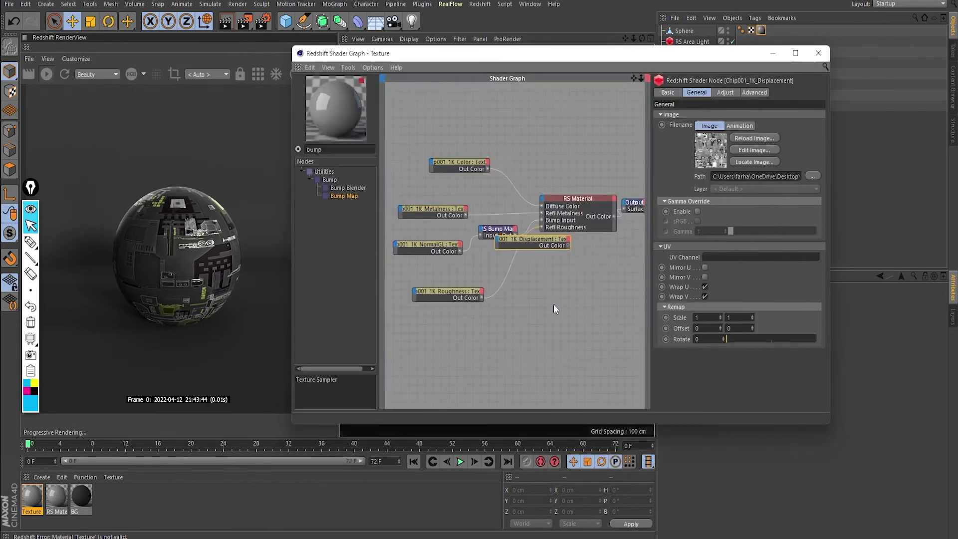
left_click_drag(522, 313, 479, 336)
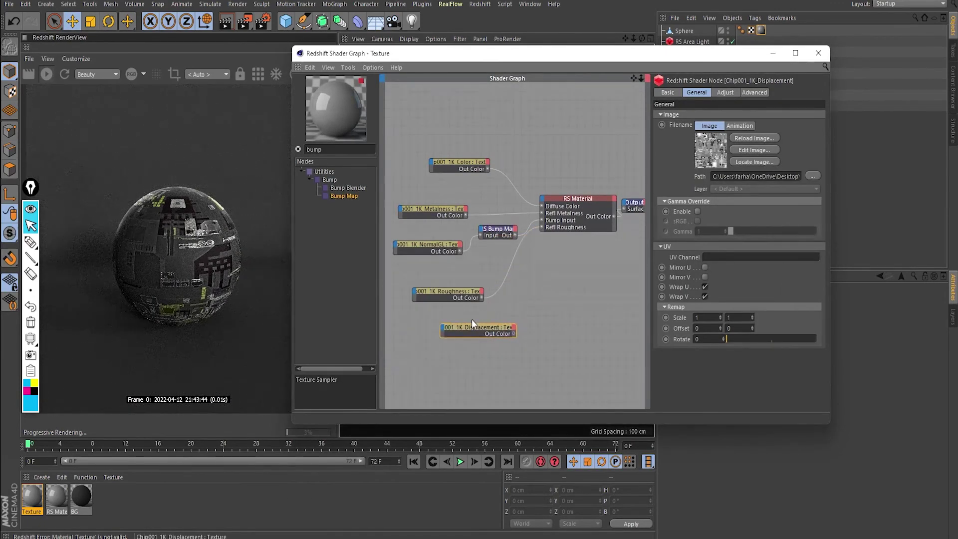
left_click(430, 248)
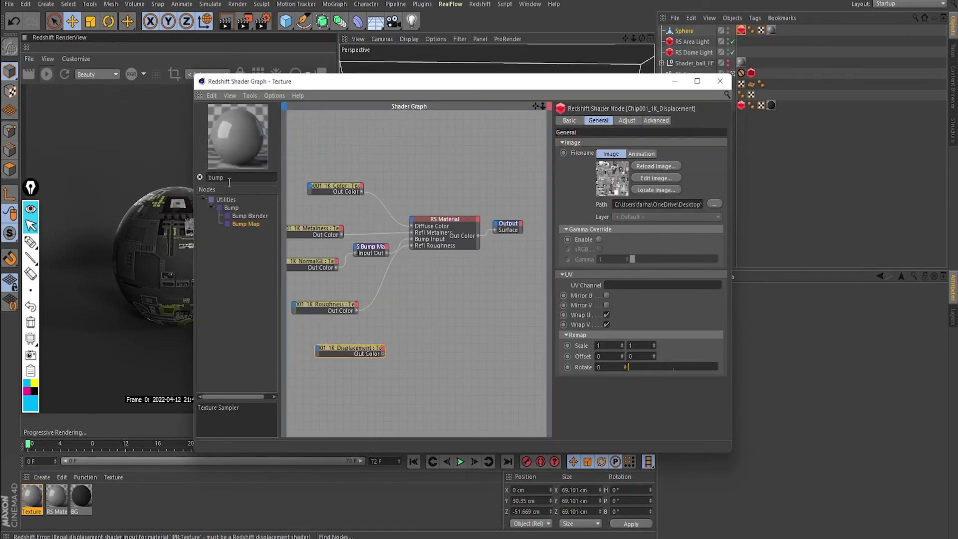
- Add an RS Displacement node and plug the displacement texture into its Tex Map input
double_click(229, 181)
type("d")
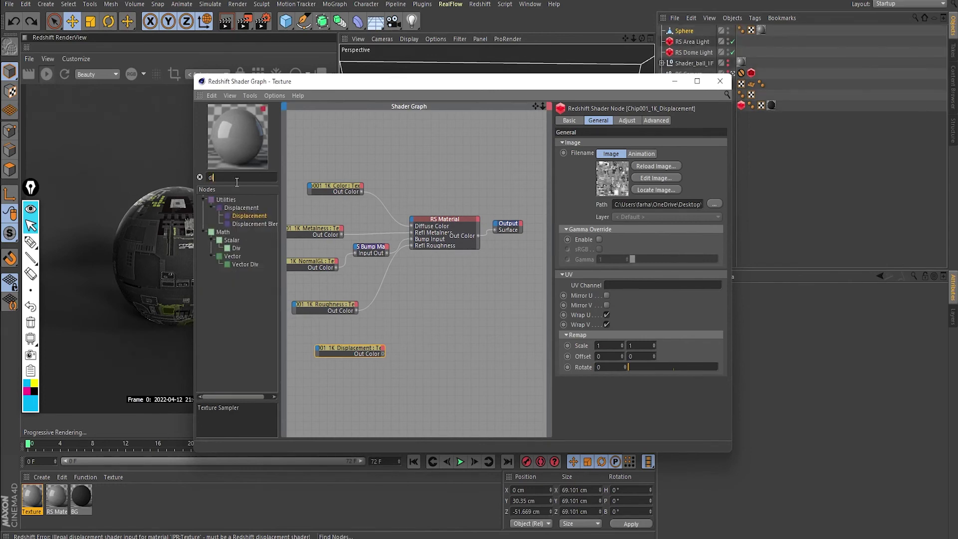
type("is")
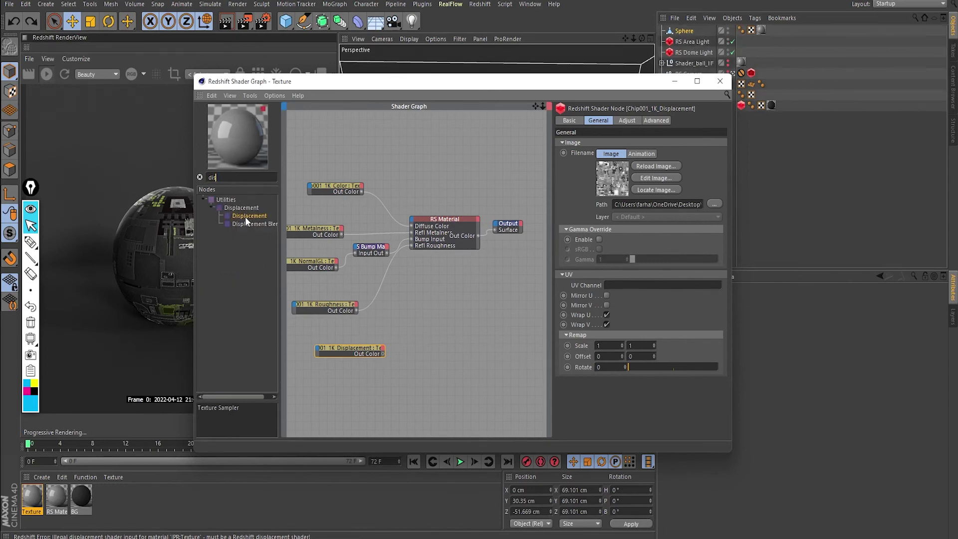
left_click_drag(245, 218, 429, 327)
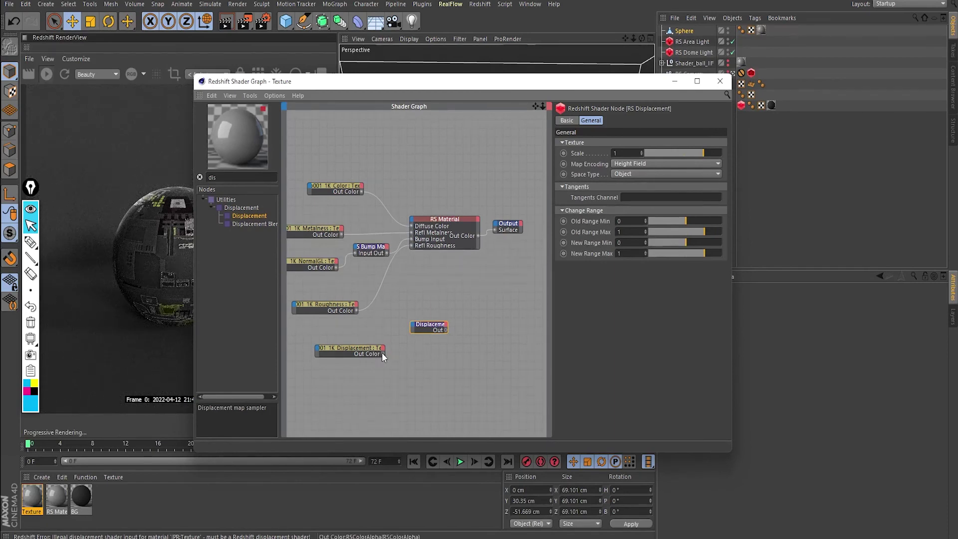
left_click_drag(361, 349, 351, 346)
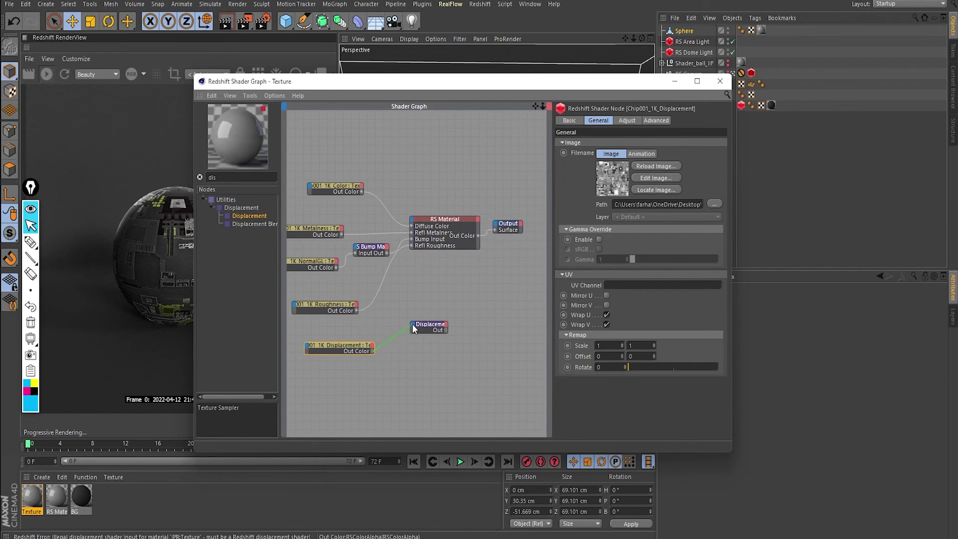
left_click_drag(411, 325, 413, 324)
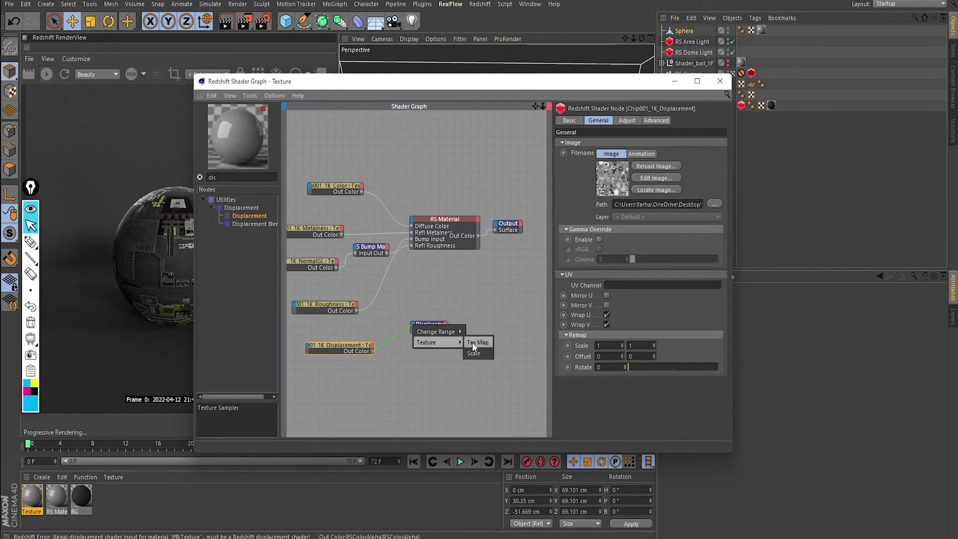
left_click(472, 343)
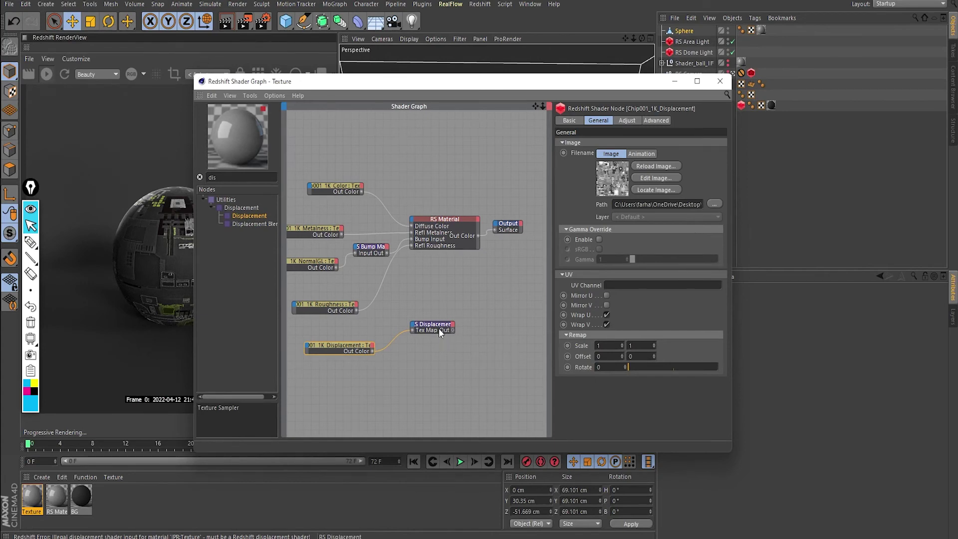
- Connect the Displacement node's output to the Output node's Displacement input
left_click_drag(439, 328, 445, 320)
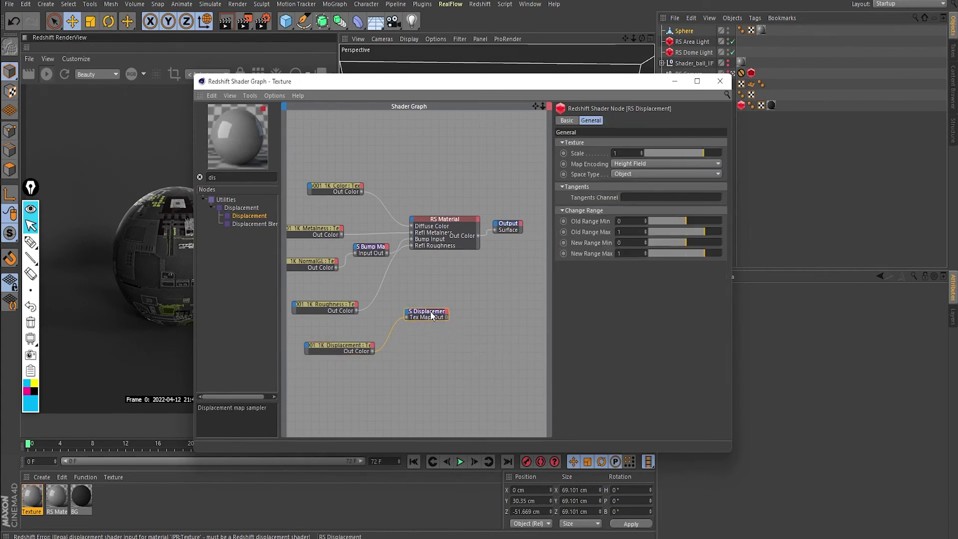
mouse_move(446, 317)
left_mouse_down()
mouse_move(452, 258)
mouse_move(498, 227)
left_mouse_up()
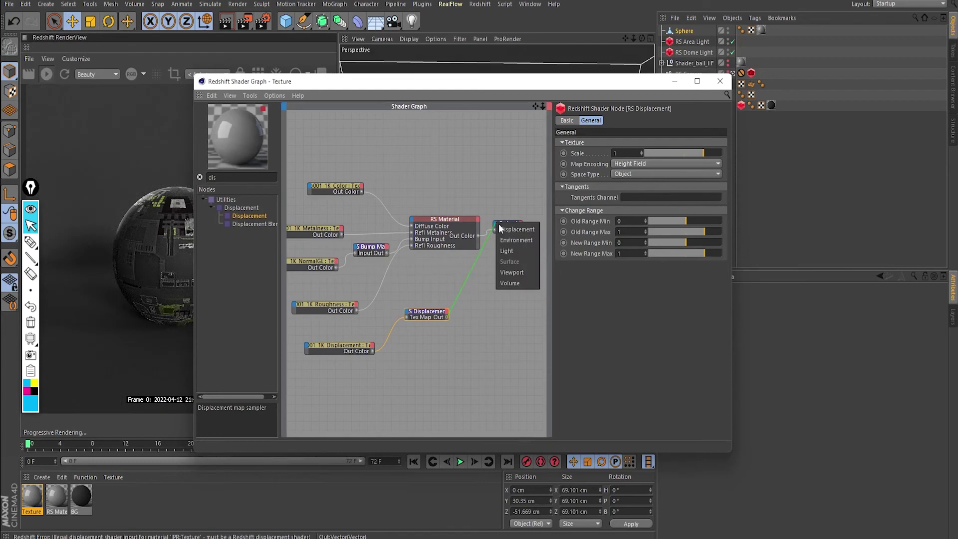
left_click(524, 230)
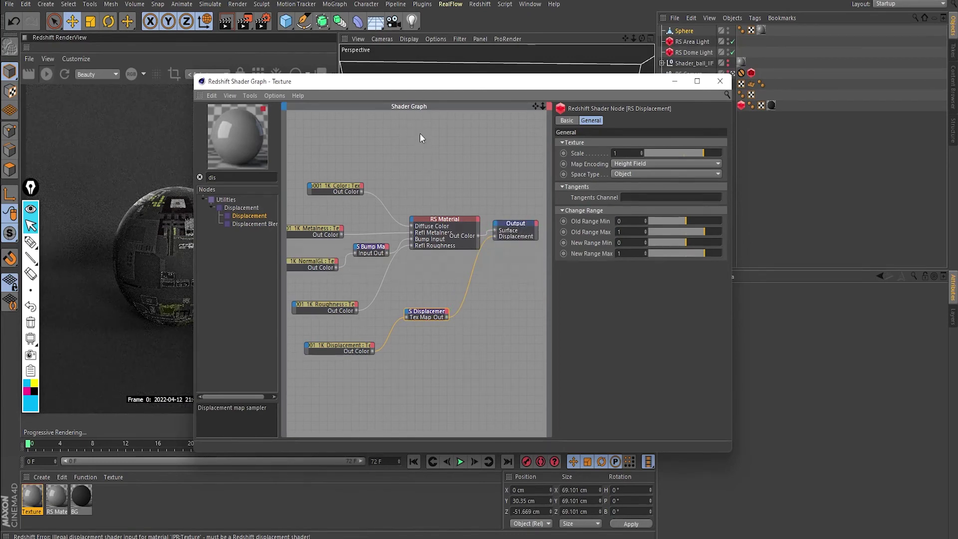
left_click_drag(382, 88, 435, 75)
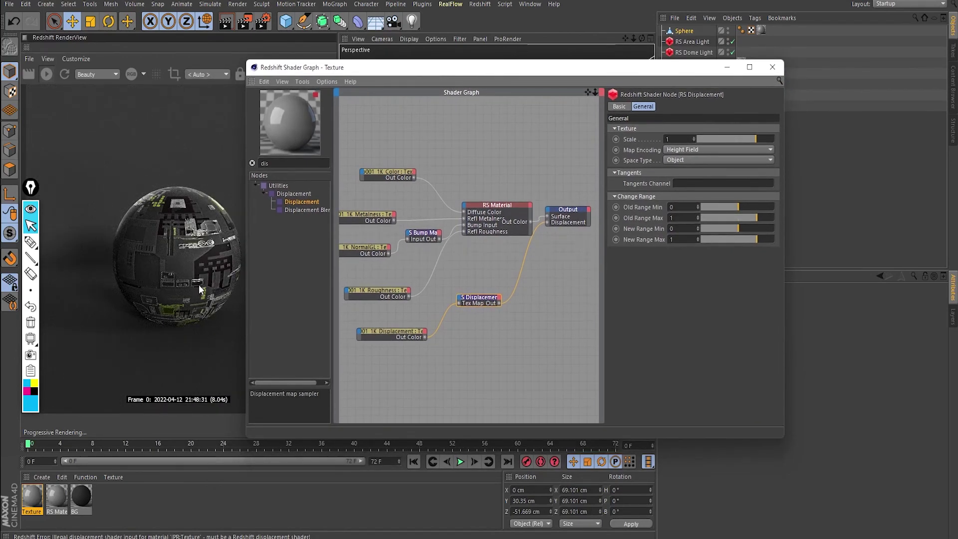
- Add a Redshift Object tag to the Sphere with Geometry Override and Displacement Enabled checked
left_click(705, 40)
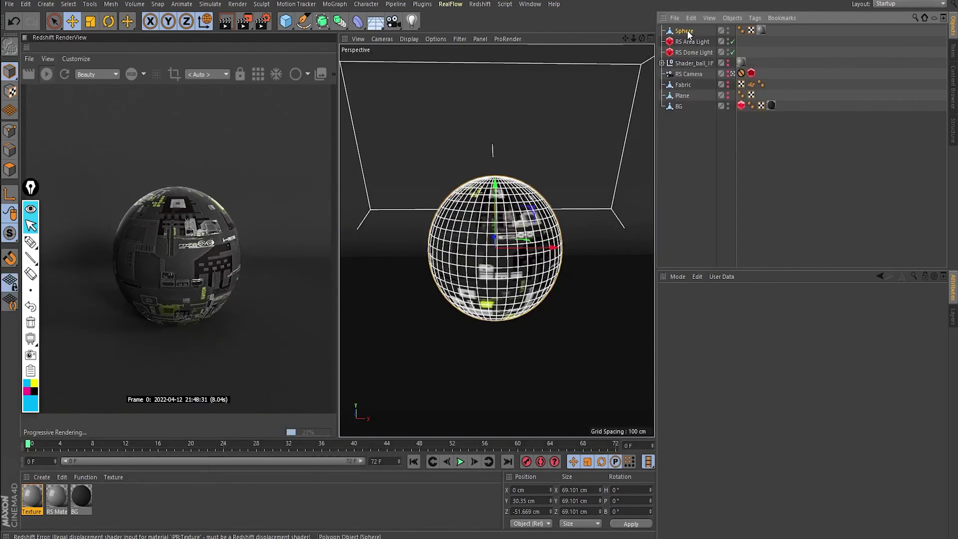
left_click(688, 31)
left_click(754, 19)
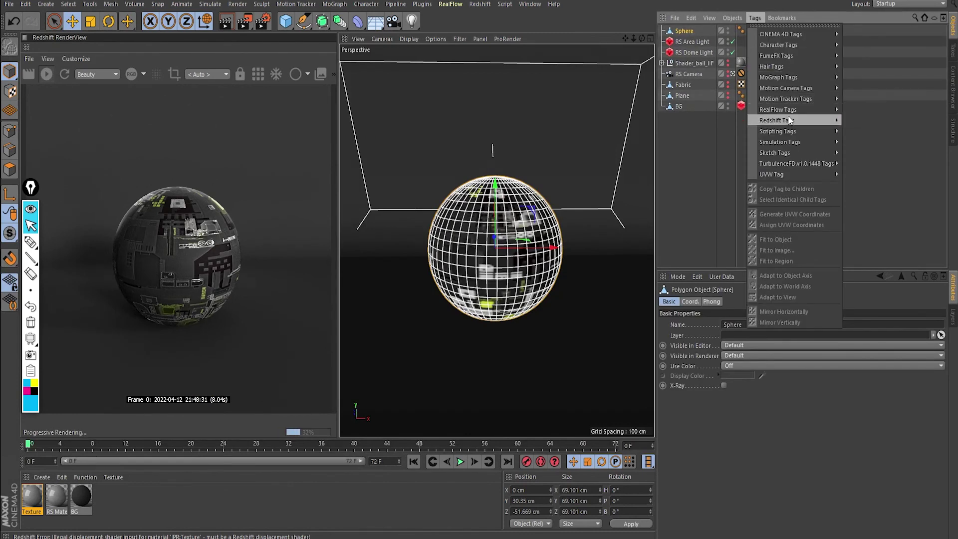
mouse_move(778, 120)
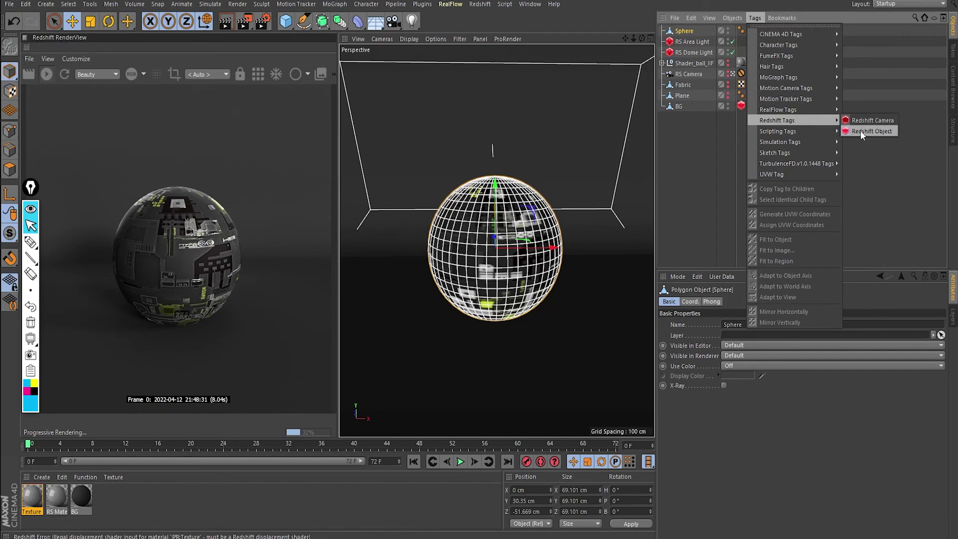
left_click(859, 131)
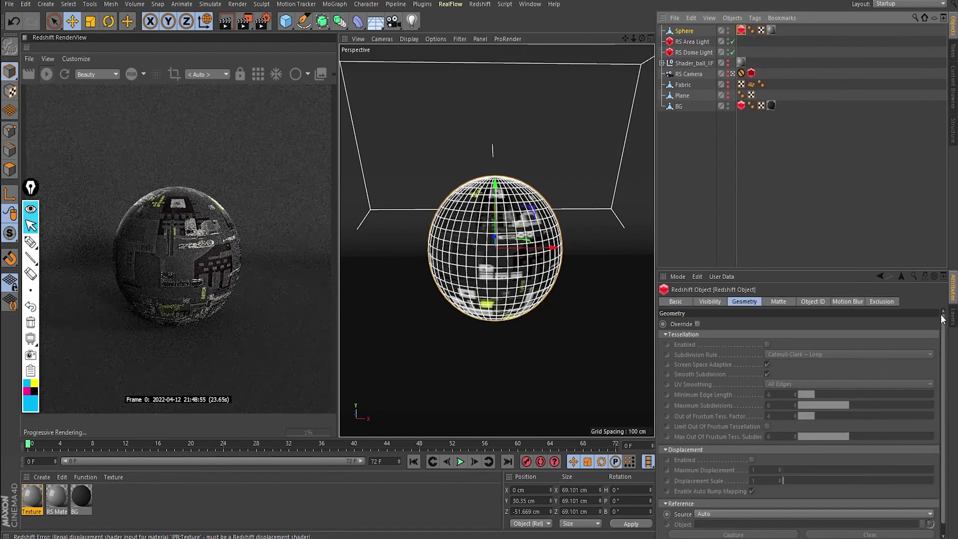
scroll(953, 344, "down", 1)
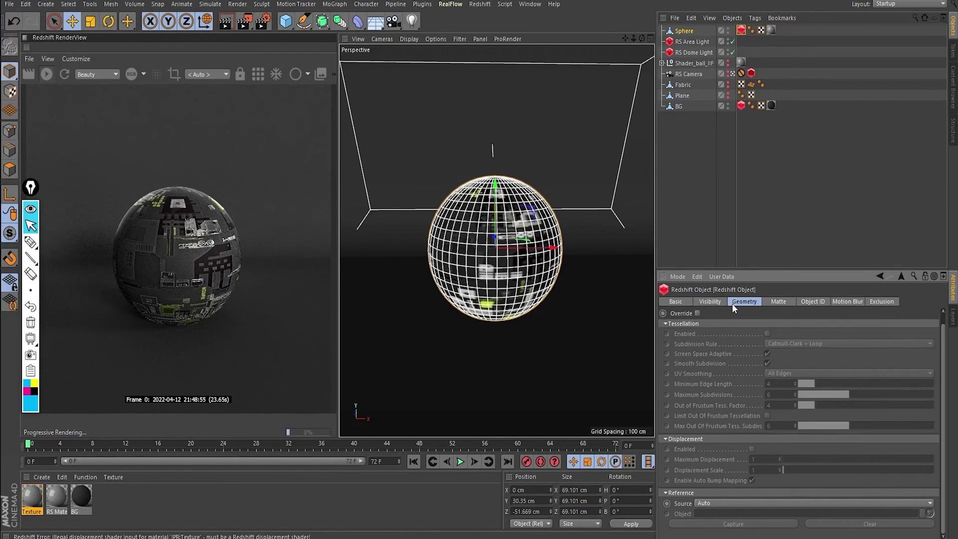
left_click(697, 314)
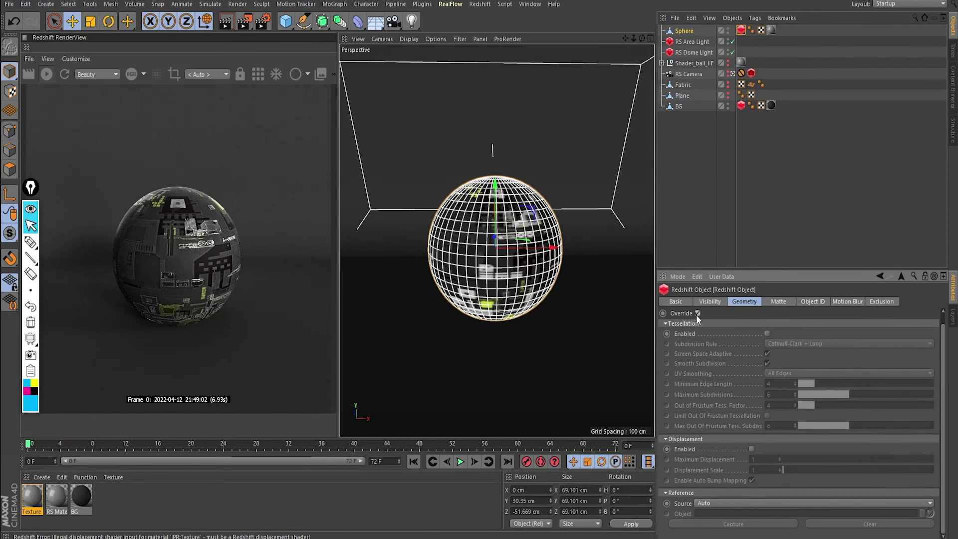
left_click(753, 449)
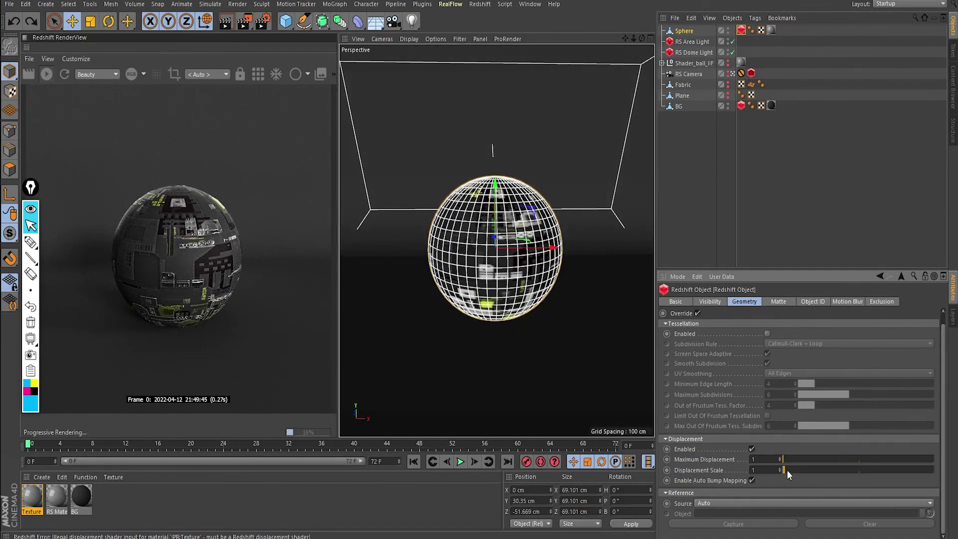
- Raise the displacement values, then set Maximum Displacement to 2 in the Redshift Object tag
left_click_drag(787, 470, 830, 456)
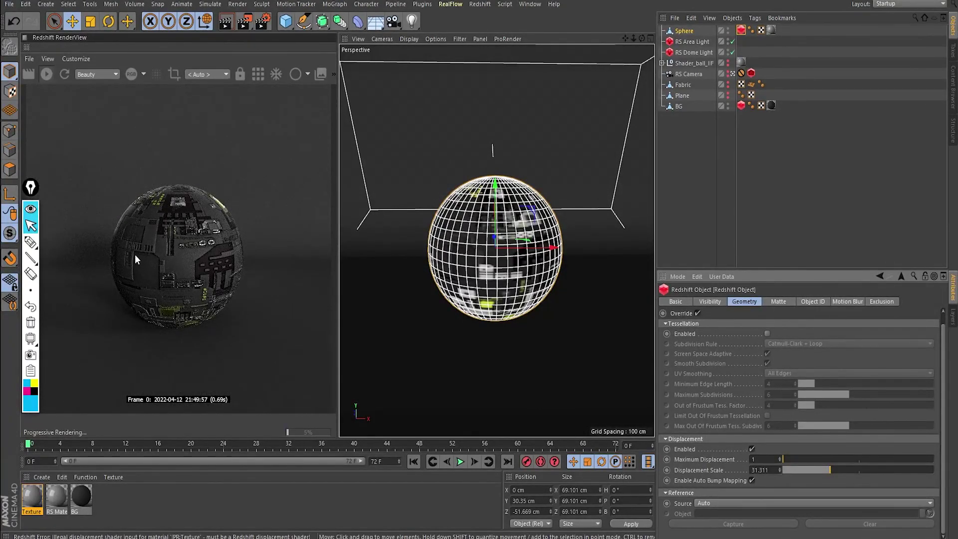
mouse_move(783, 456)
left_mouse_down()
mouse_move(798, 455)
mouse_move(786, 452)
left_mouse_up()
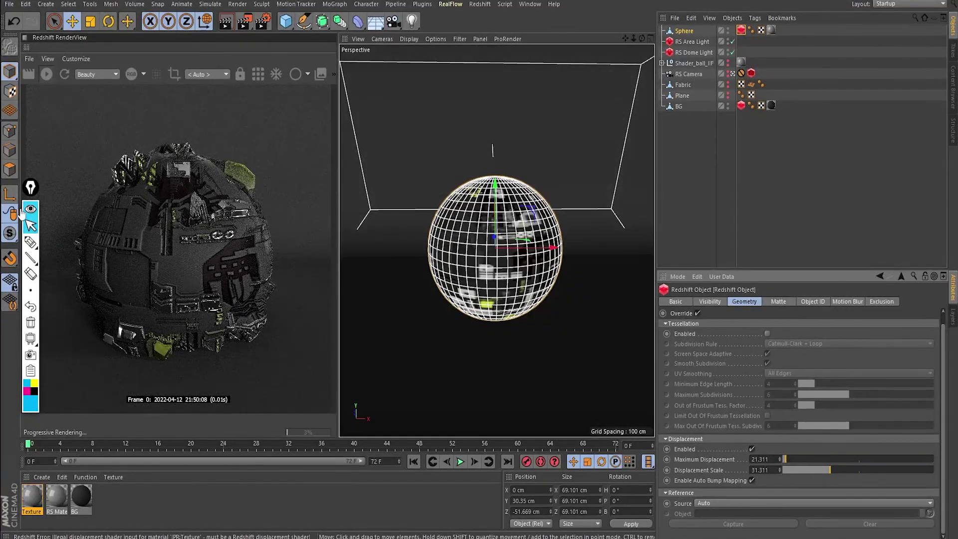
left_click(31, 242)
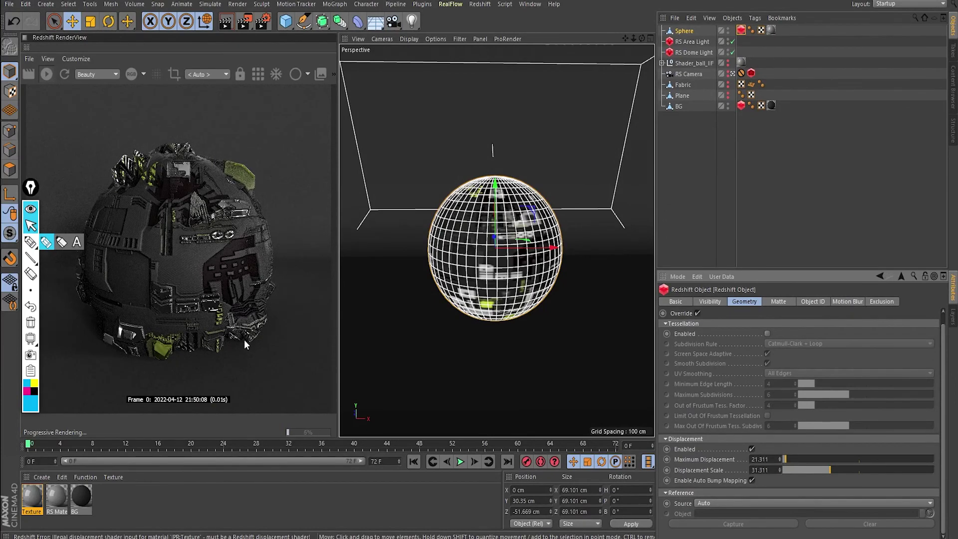
left_click(30, 225)
left_click(760, 459)
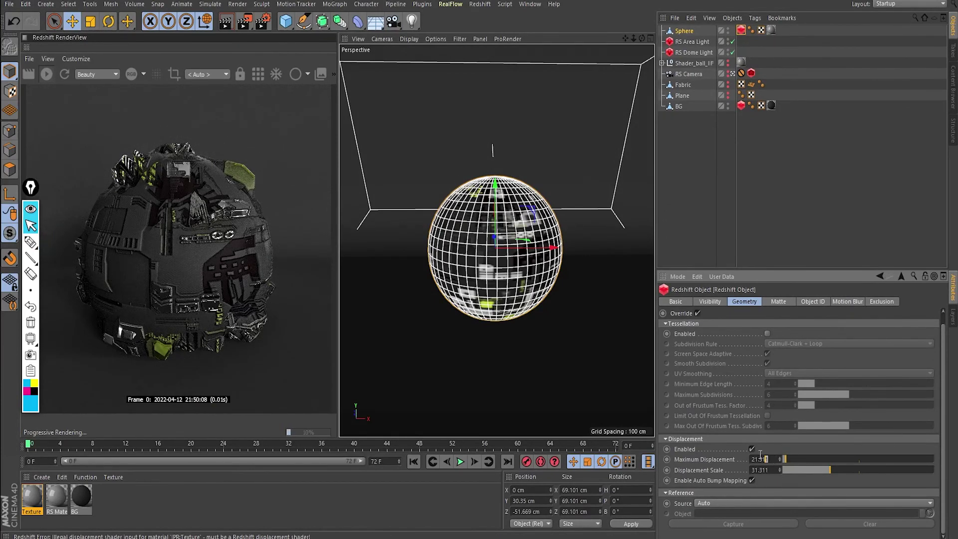
type("2")
key("Return")
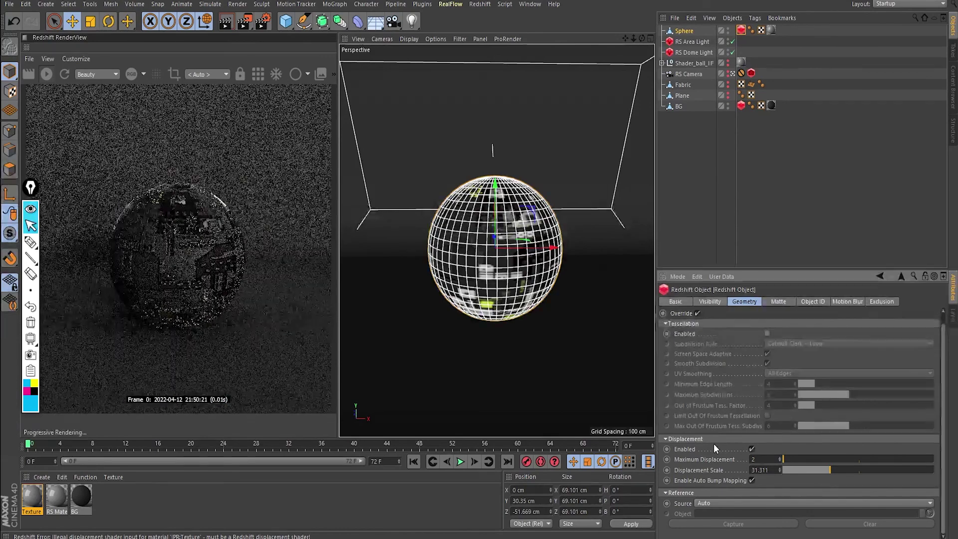
- Set the Displacement Scale to 5, trying 1 first
left_click(760, 470)
type("1")
key("Return")
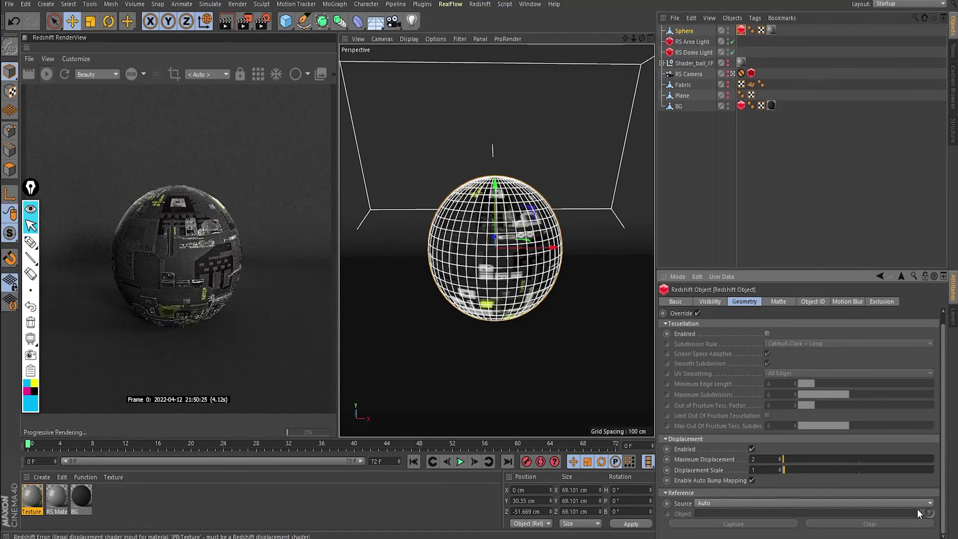
type("5")
key("Return")
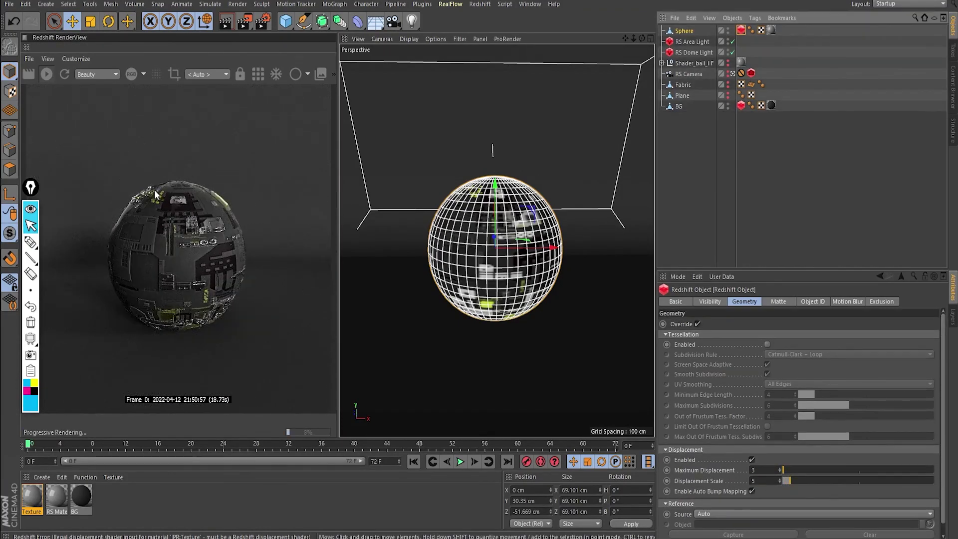
- Re-confirm Maximum Displacement at 2 and reopen the Texture material's Shader Graph
double_click(754, 481)
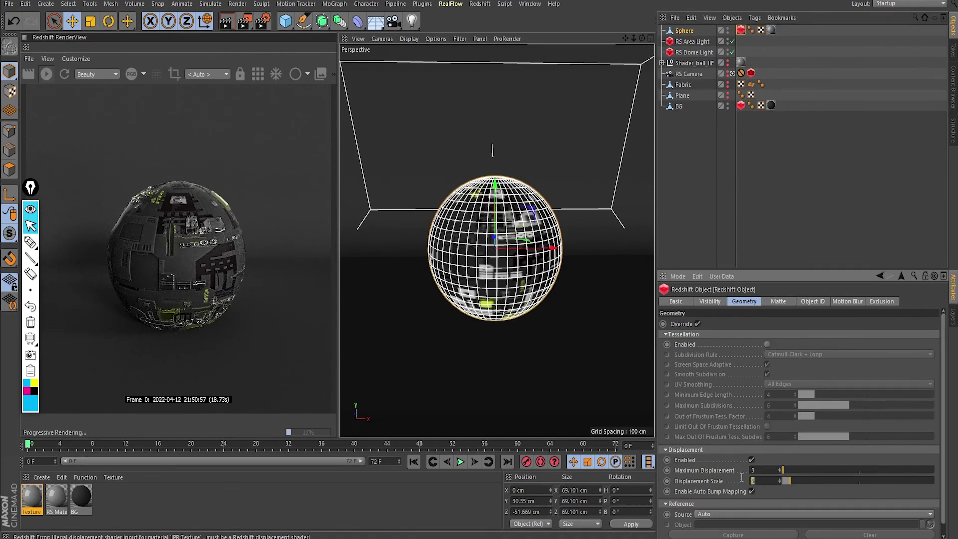
double_click(769, 471)
type("2")
key("Return")
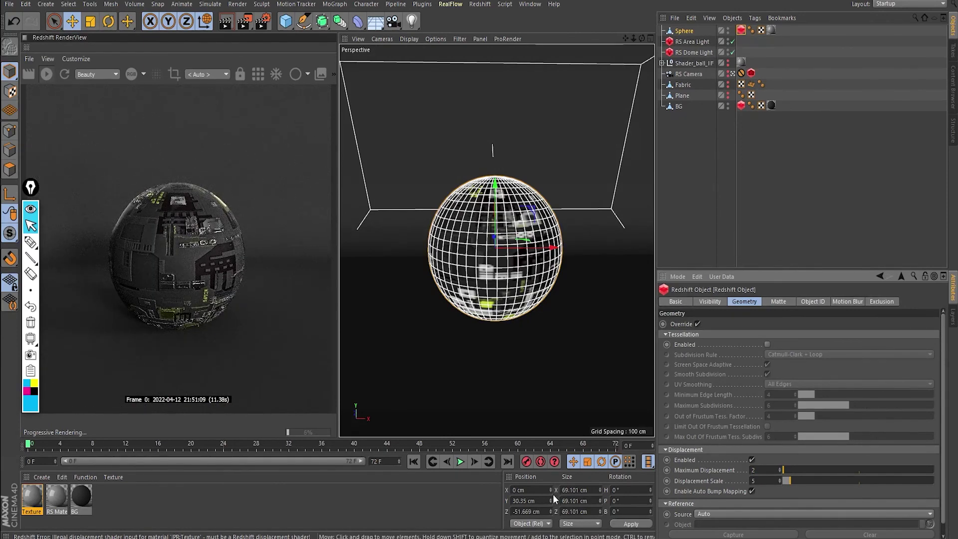
double_click(31, 495)
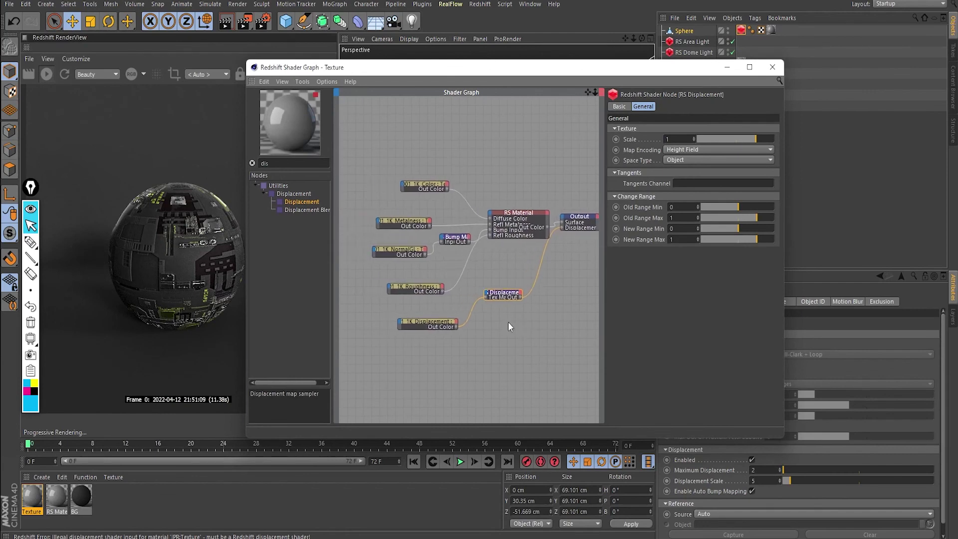
- Handwrite a 'Linear work flow sRGB' note on screen
left_click(30, 243)
mouse_move(412, 115)
left_mouse_down()
mouse_move(437, 126)
mouse_move(545, 116)
left_mouse_up()
left_click_drag(412, 141, 549, 129)
mouse_move(470, 145)
left_mouse_down()
mouse_move(466, 160)
mouse_move(513, 161)
left_mouse_up()
left_click(31, 226)
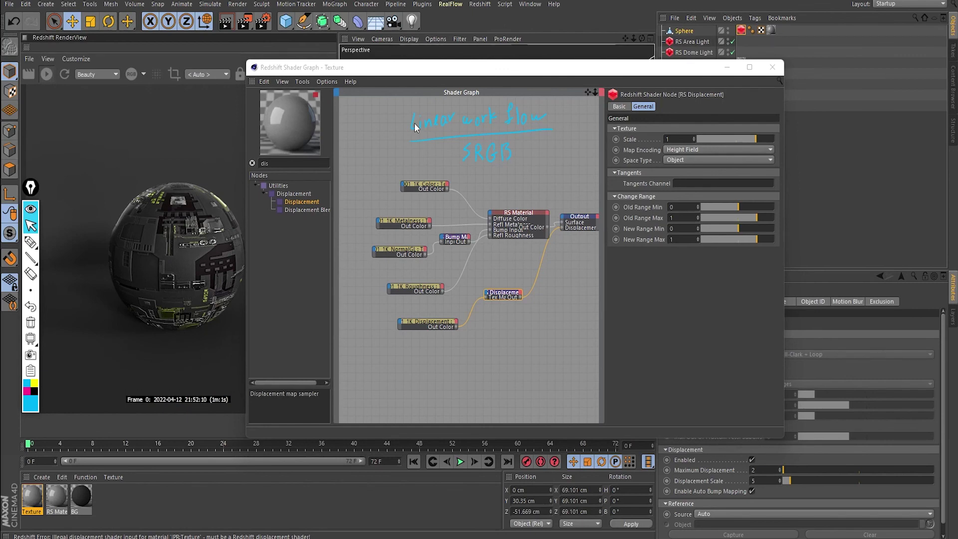
- Enable Gamma Override on the metalness, normal, roughness and displacement texture nodes
left_click_drag(423, 187, 418, 178)
mouse_move(359, 206)
left_mouse_down()
mouse_move(383, 289)
mouse_move(417, 354)
left_mouse_up()
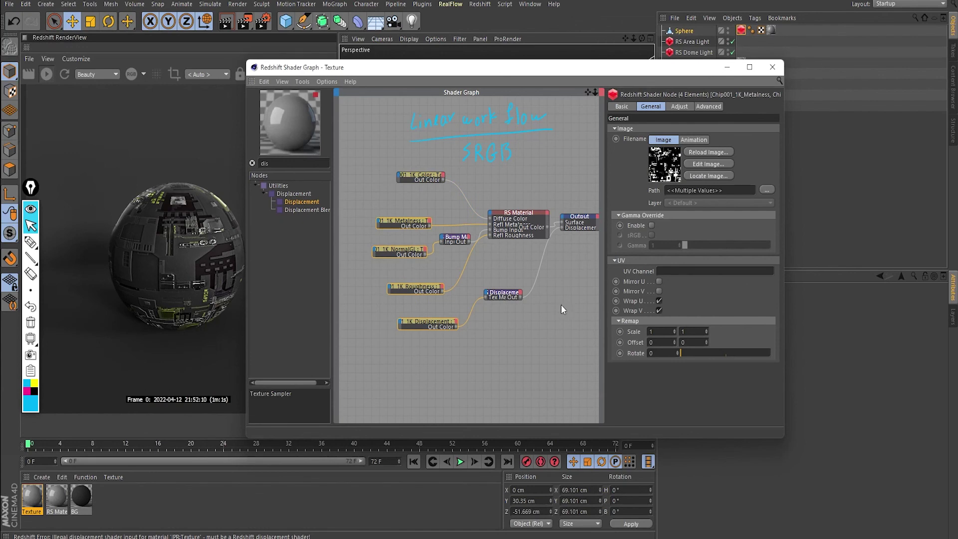
left_click(652, 226)
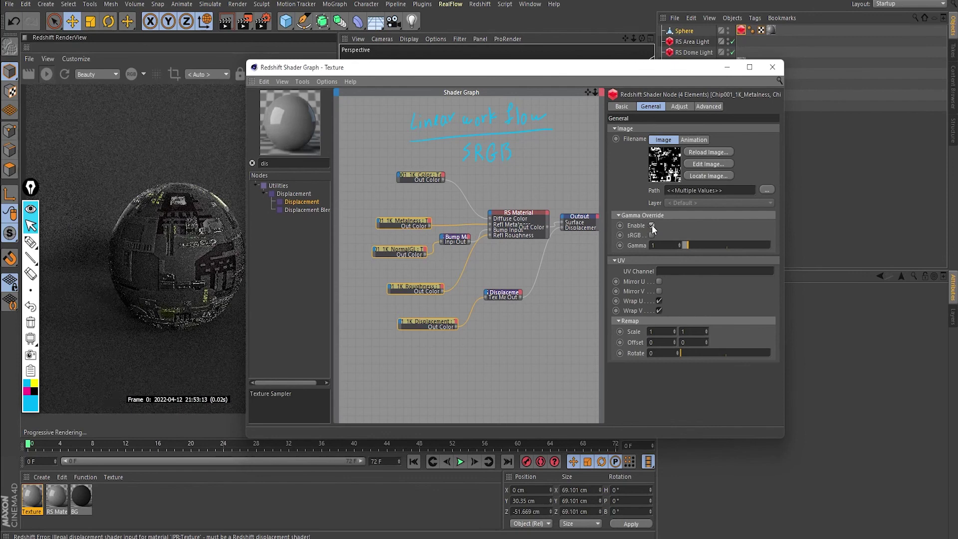